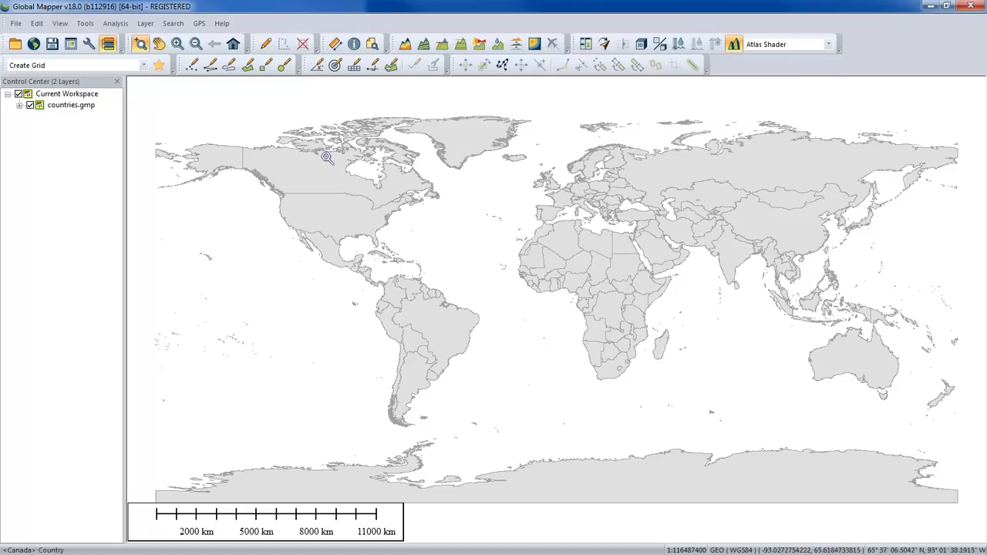
click(15, 28)
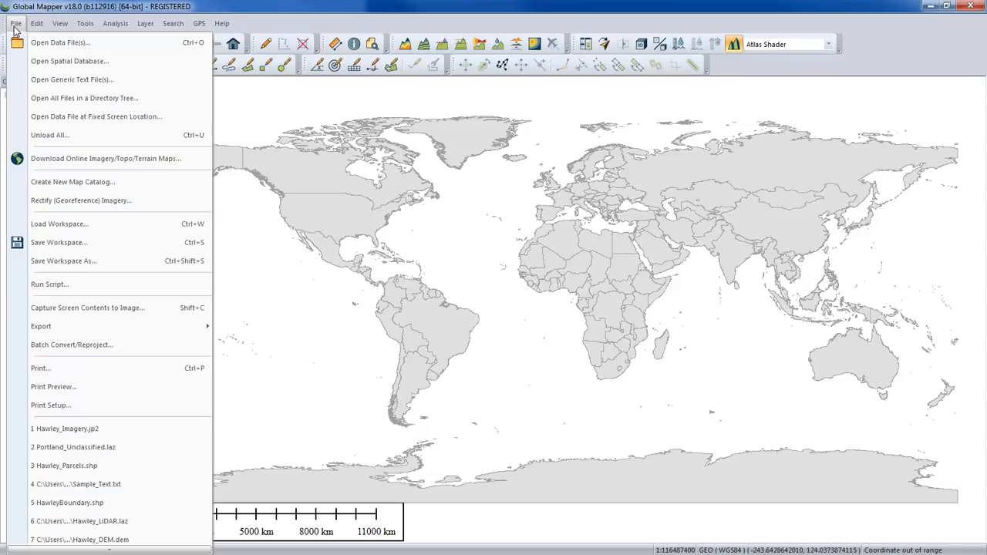
mouse_move(39, 30)
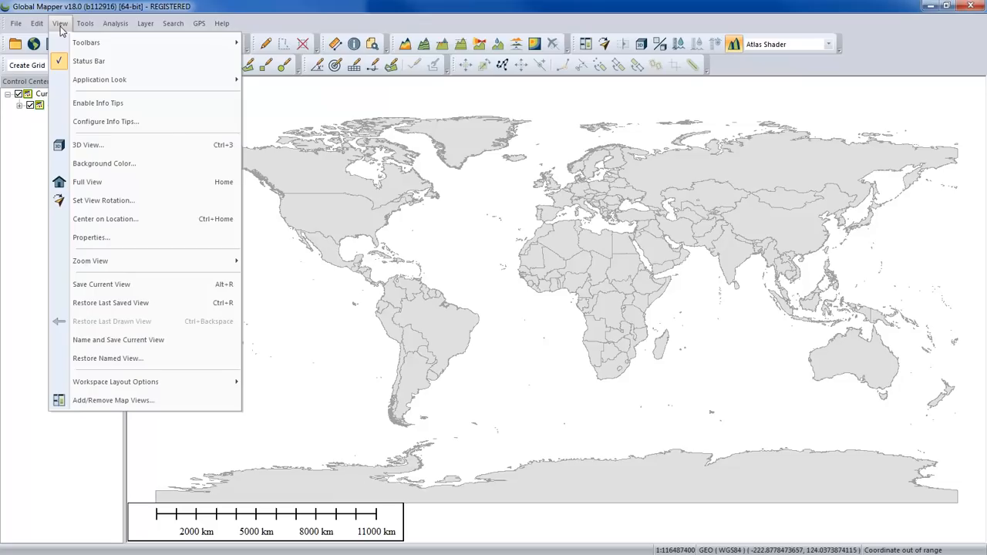
mouse_move(80, 26)
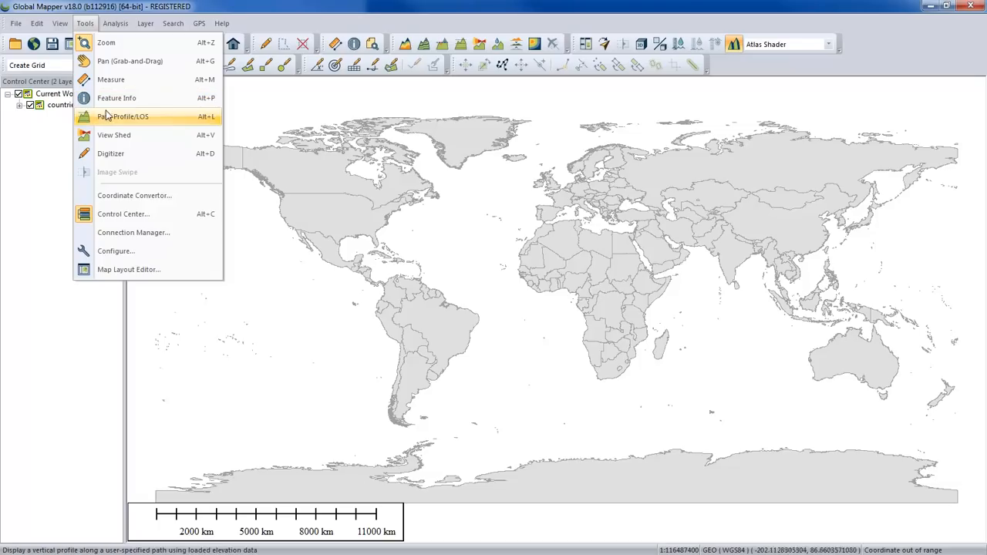
mouse_move(112, 31)
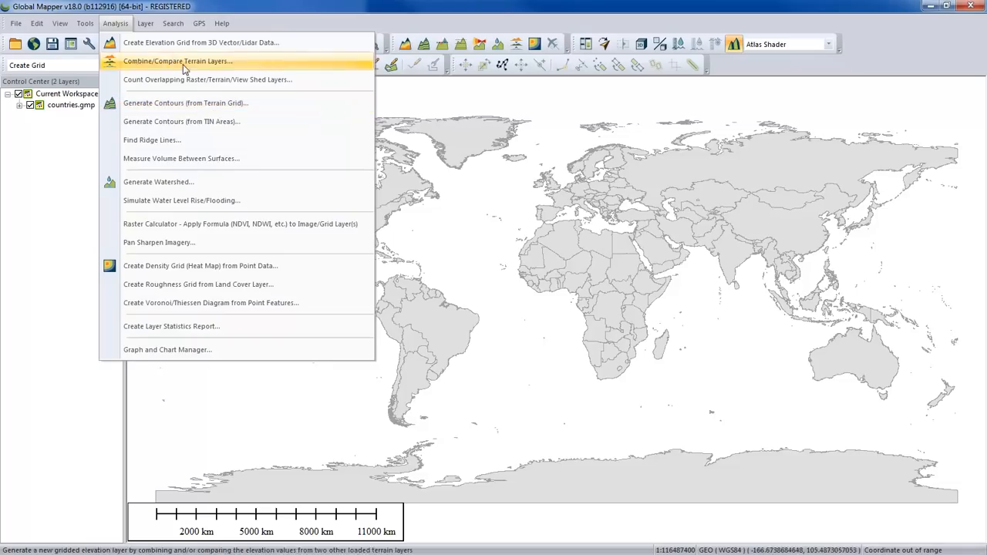
mouse_move(144, 25)
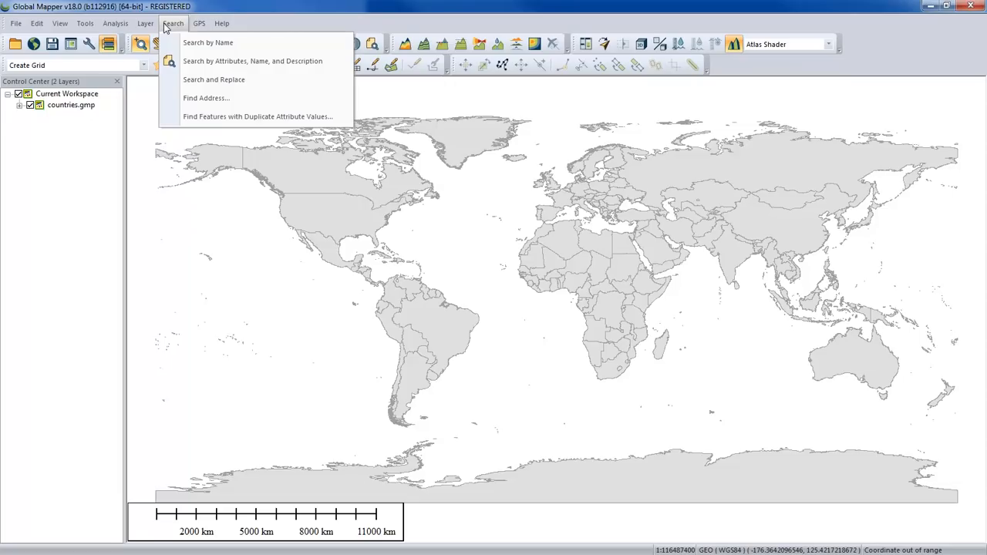
mouse_move(198, 28)
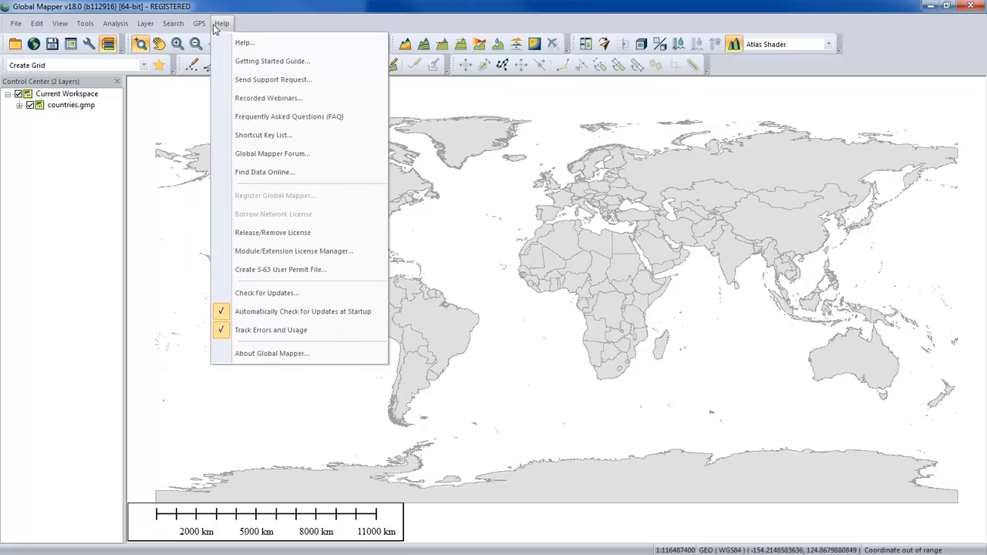
click(247, 10)
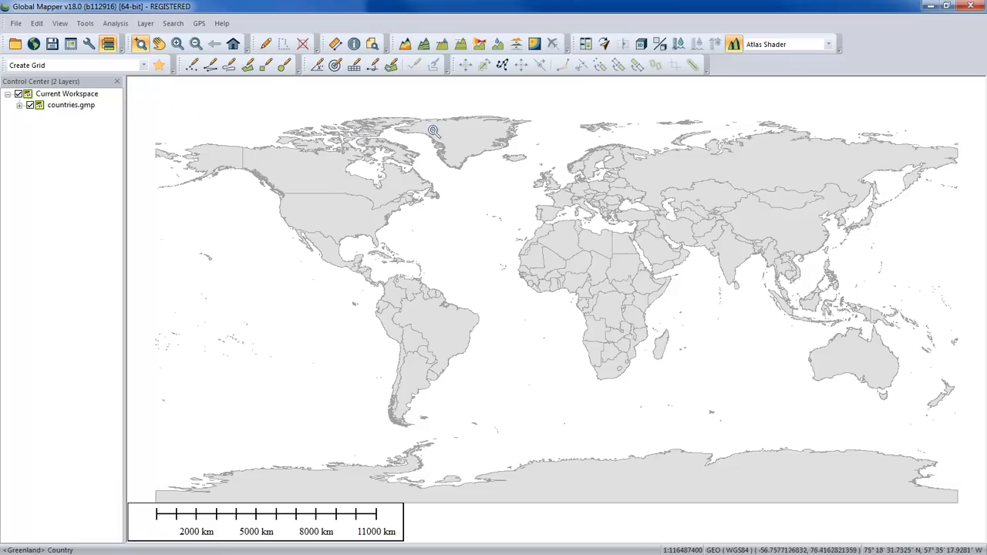
- Shift the digitizer toolbars apart along their row, floating the Digitizer (Create) toolbar over the map and docking it back
drag(455, 65, 489, 64)
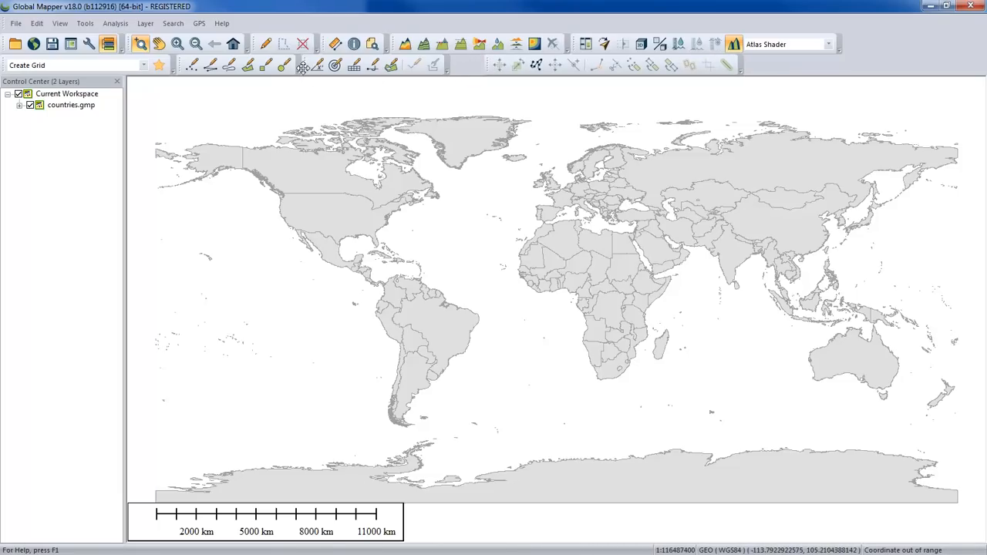
drag(306, 68, 324, 65)
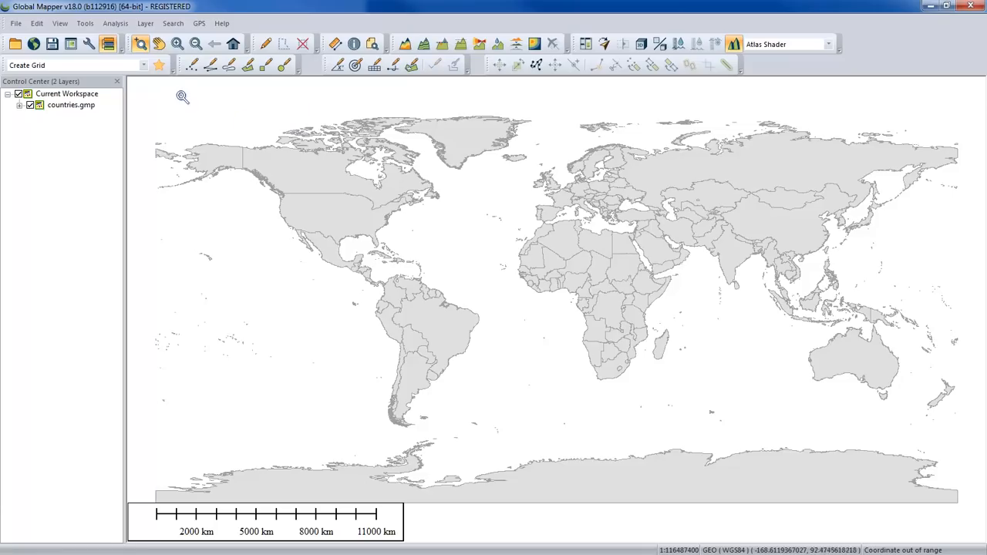
drag(180, 66, 228, 268)
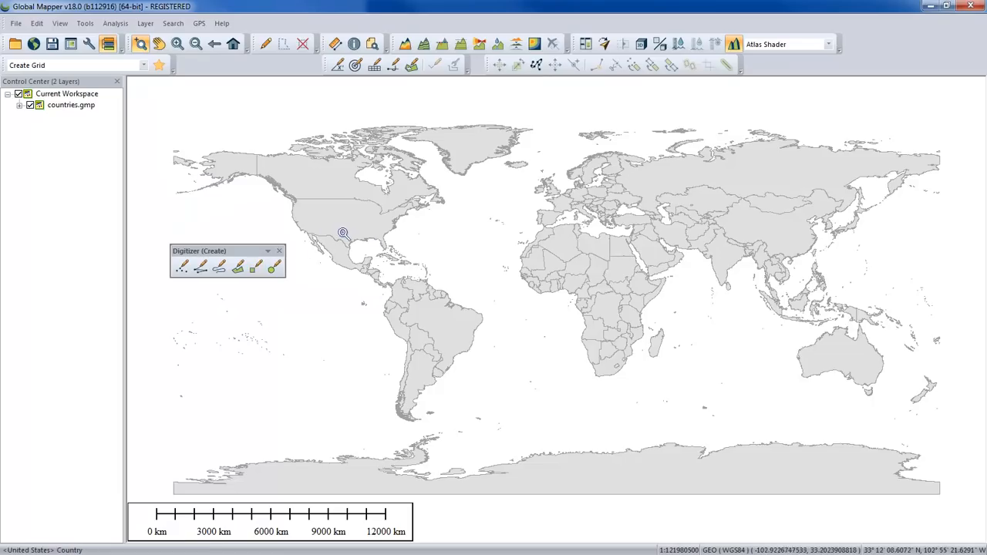
drag(232, 245, 253, 63)
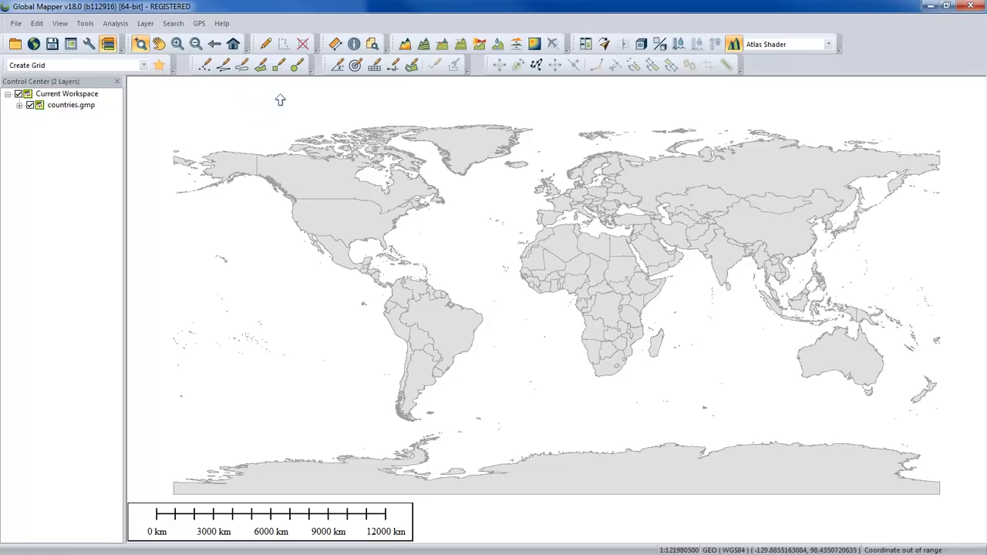
- Remove the Create Point/Text Feature tool from the Digitizer (Create) toolbar and add it back
click(311, 70)
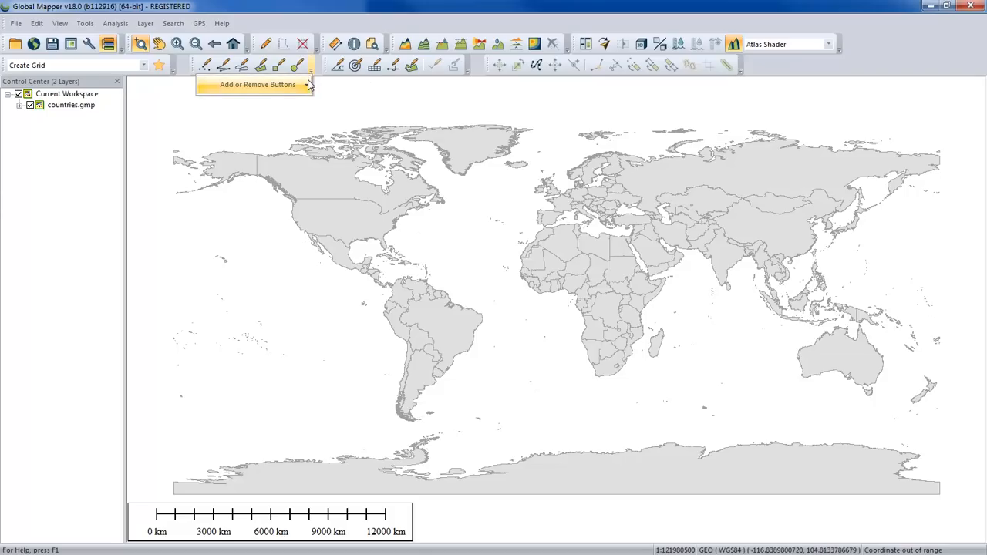
mouse_move(309, 84)
mouse_move(378, 88)
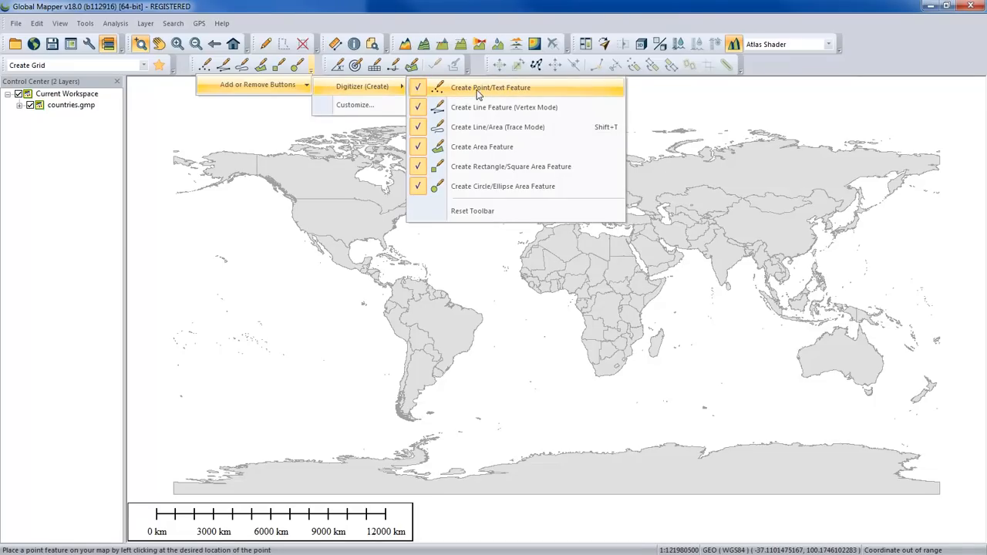
click(478, 87)
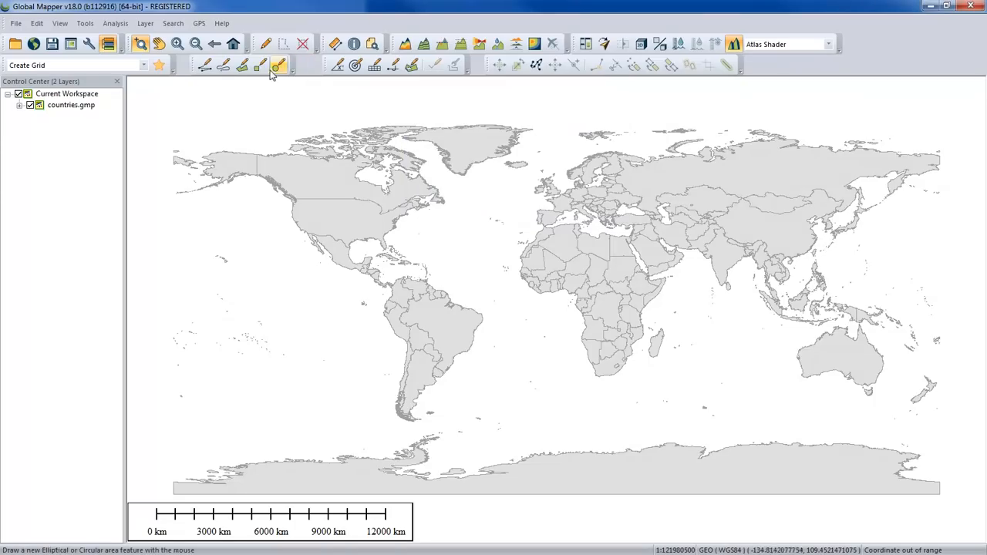
click(293, 70)
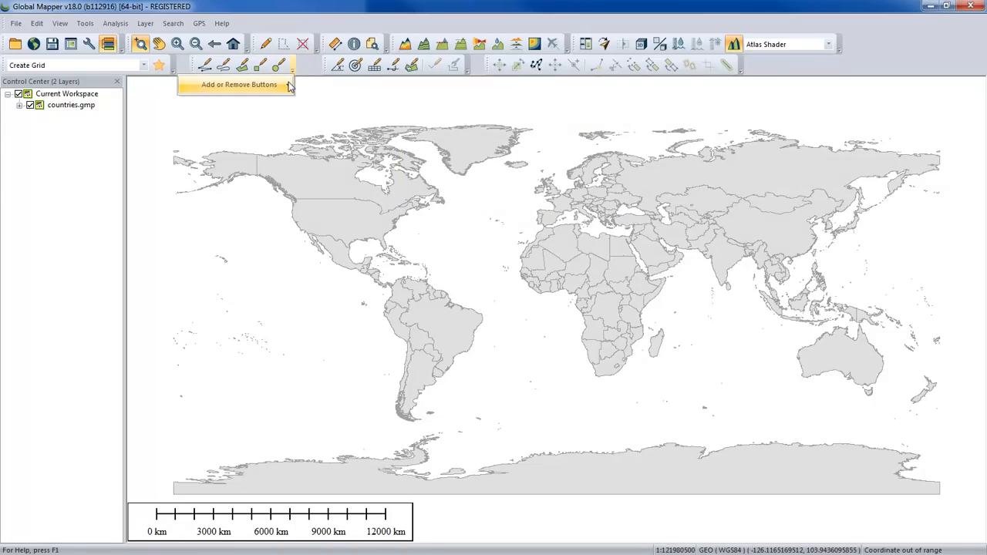
mouse_move(290, 87)
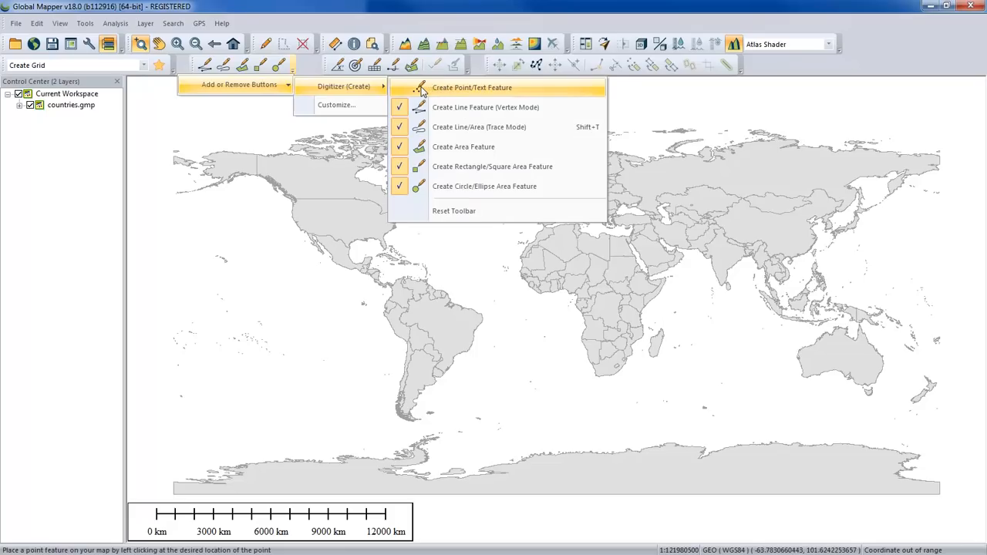
click(422, 90)
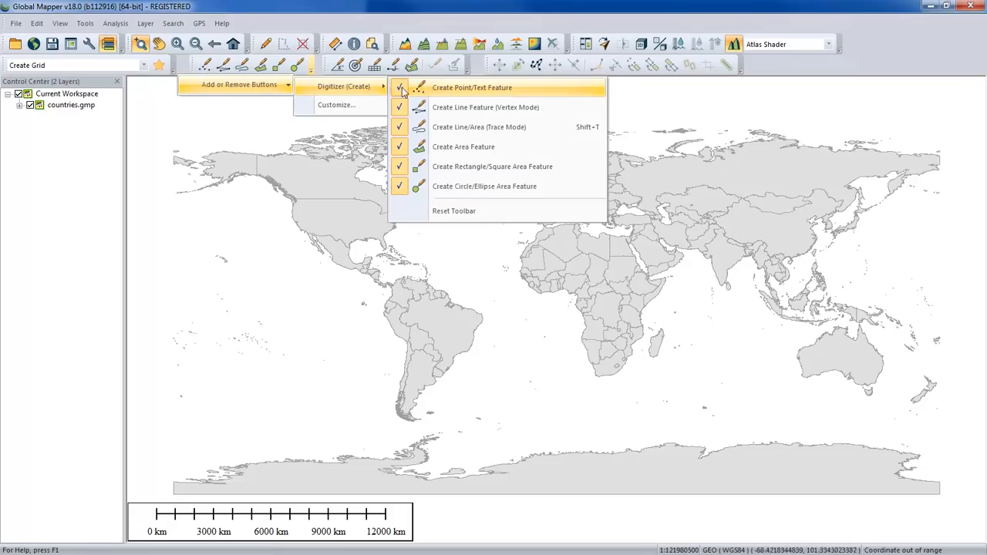
- Open the toolbar customization dialog and look through the commands of the File category
click(344, 106)
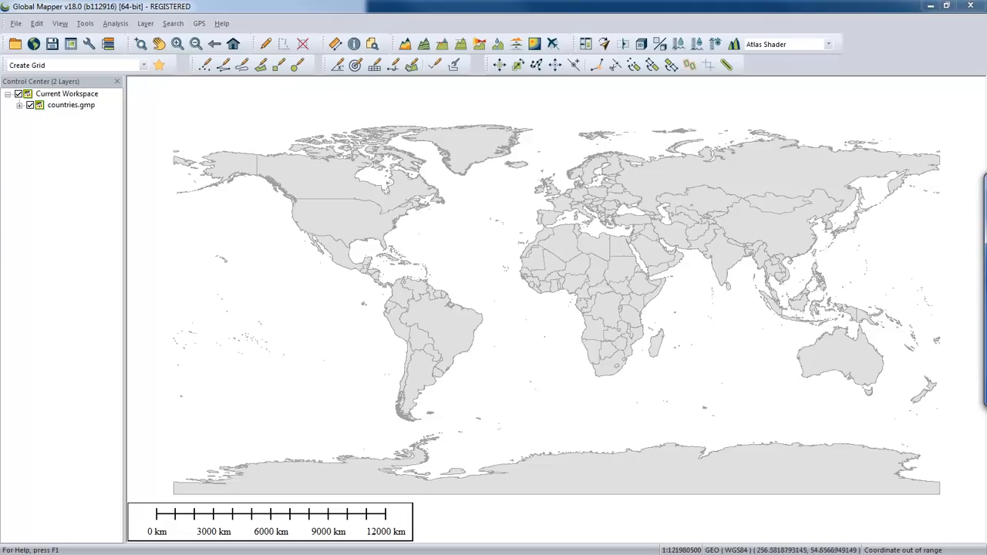
drag(986, 187, 490, 177)
drag(633, 241, 634, 256)
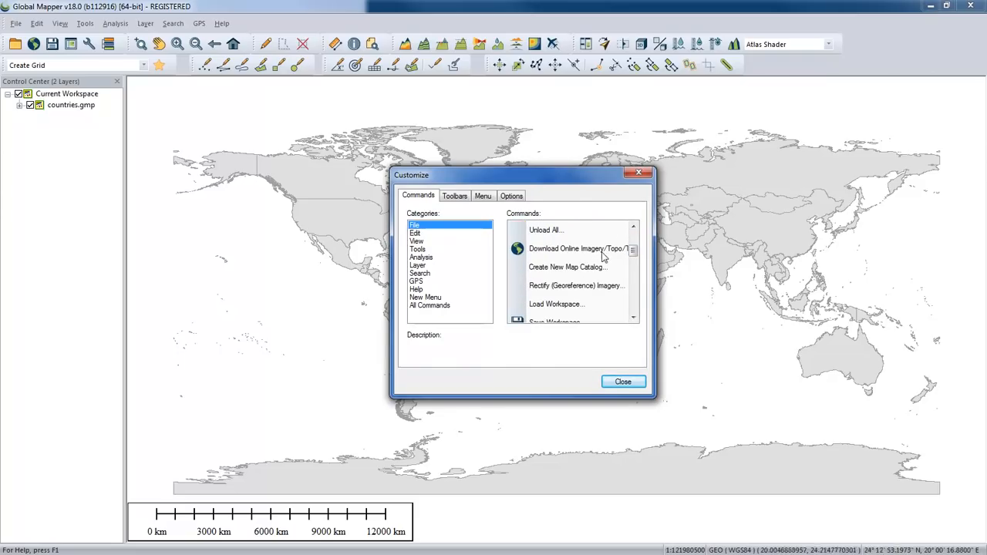
drag(633, 250, 634, 262)
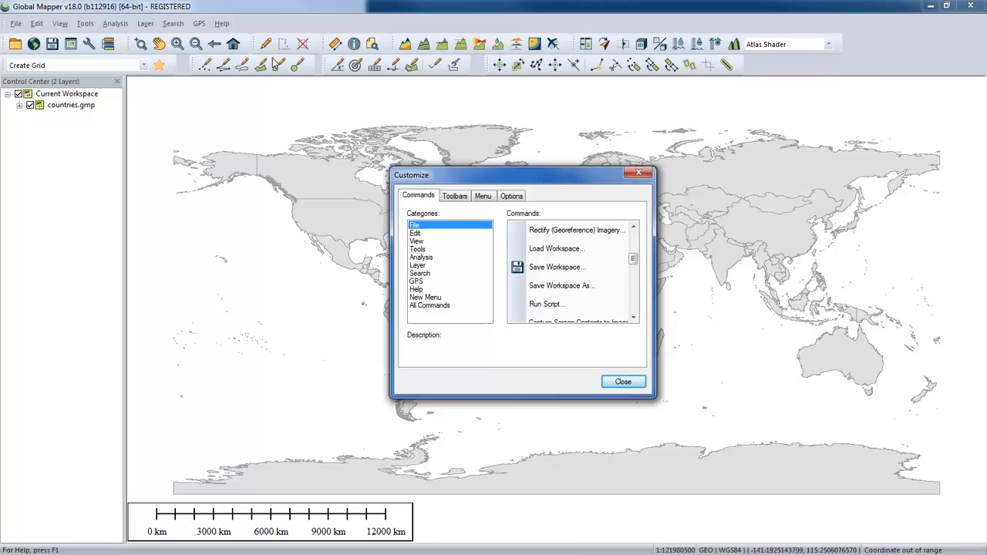
- Show text labels on the Analysis toolbar, hide them again, and move the displaced Viewer toolbar back toward it
click(464, 198)
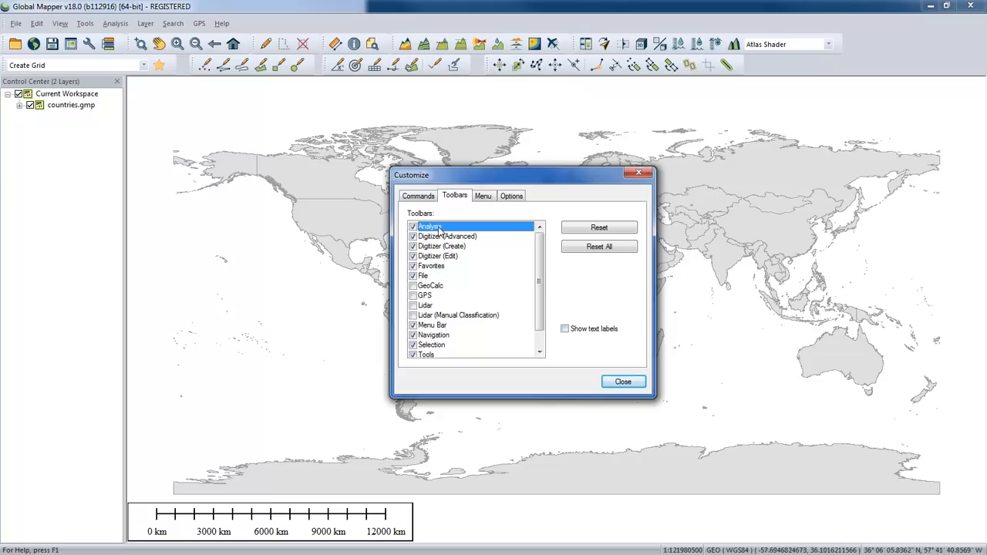
click(565, 329)
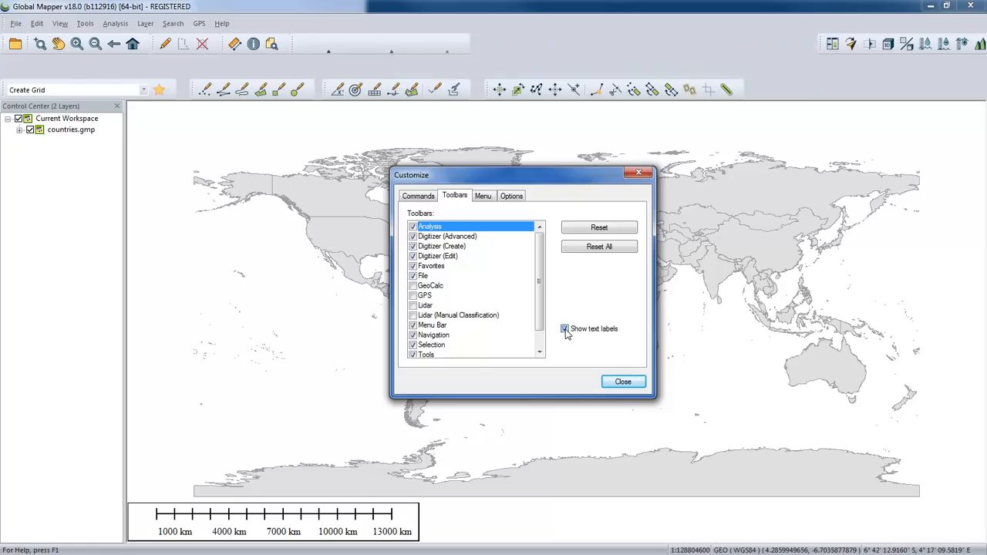
click(565, 329)
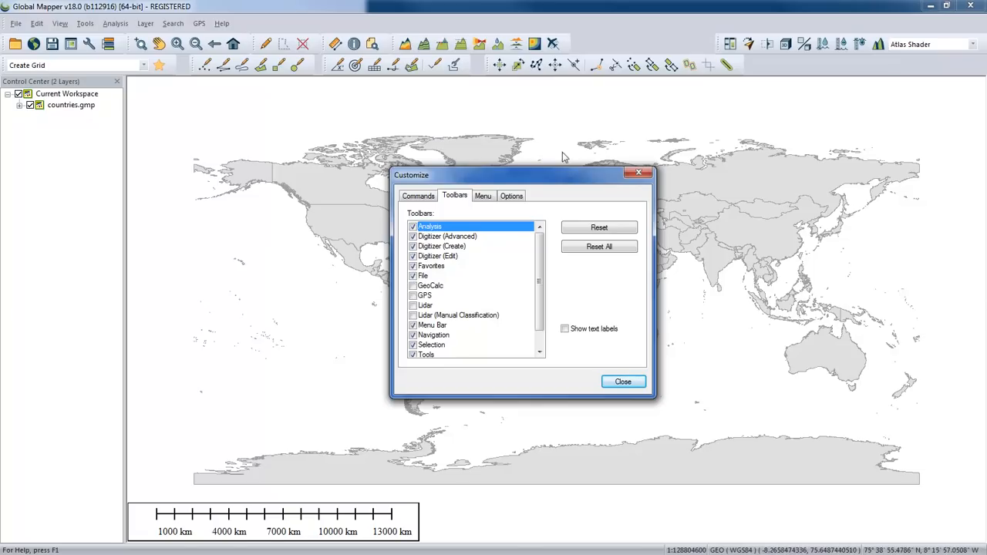
click(639, 172)
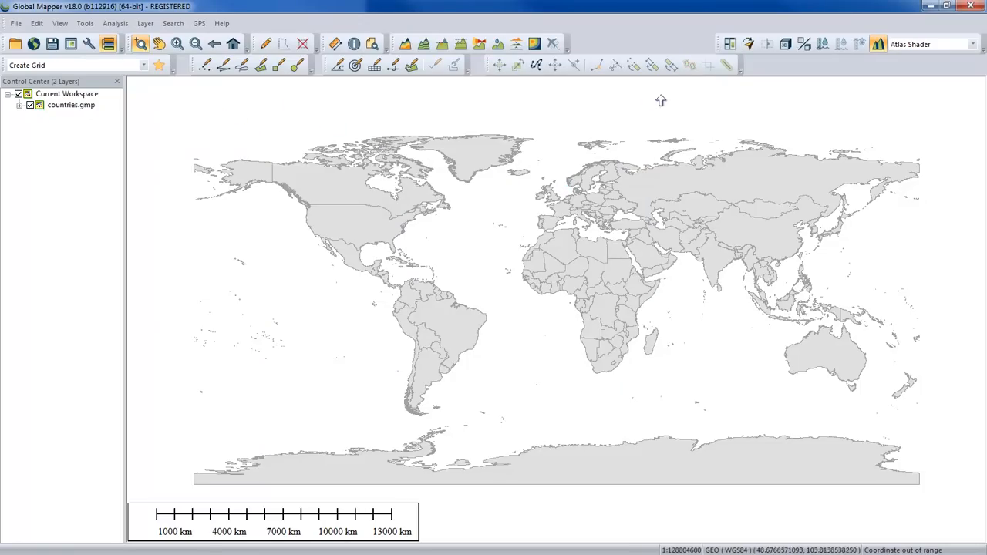
drag(718, 44, 616, 45)
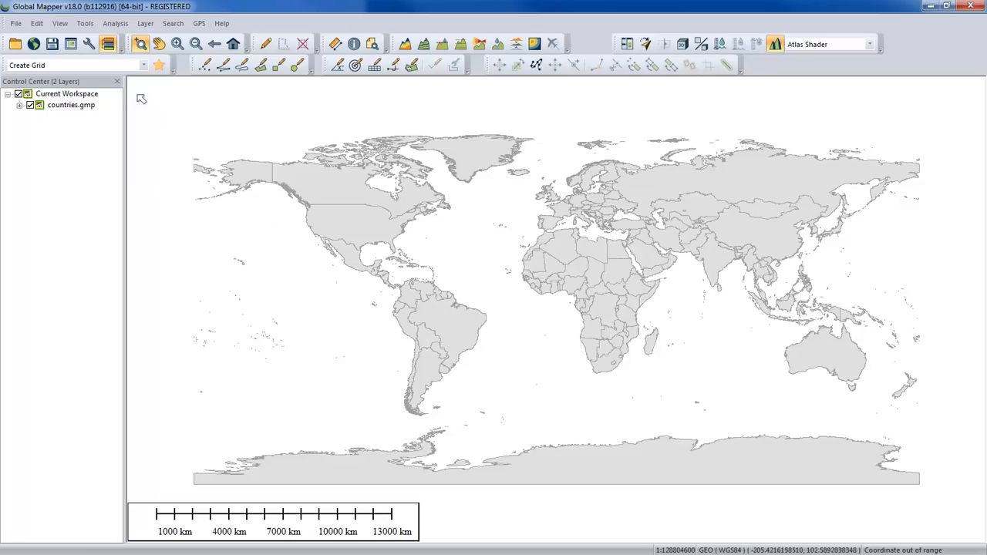
- Restore the default toolbar positions and move the File toolbar to the start of its row
click(61, 24)
mouse_move(74, 44)
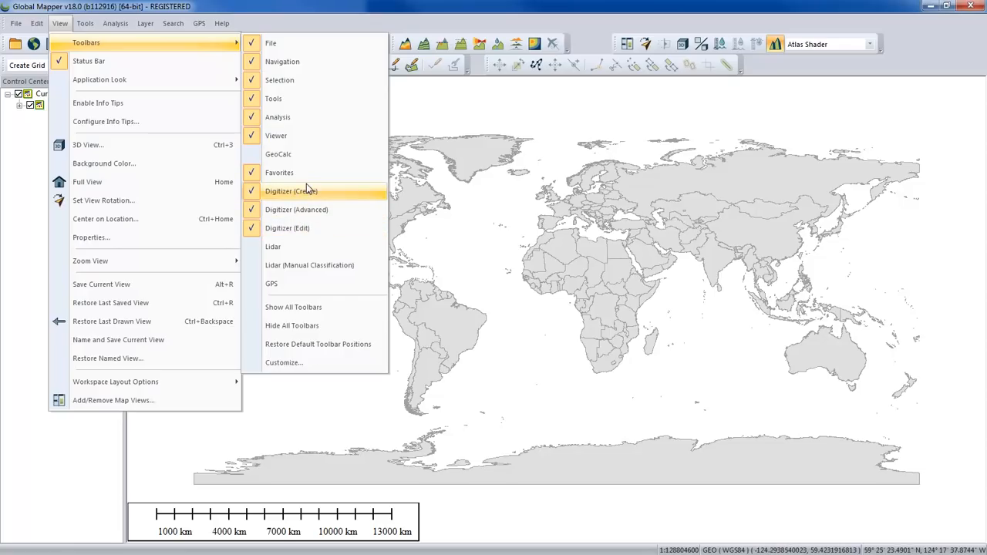
click(362, 352)
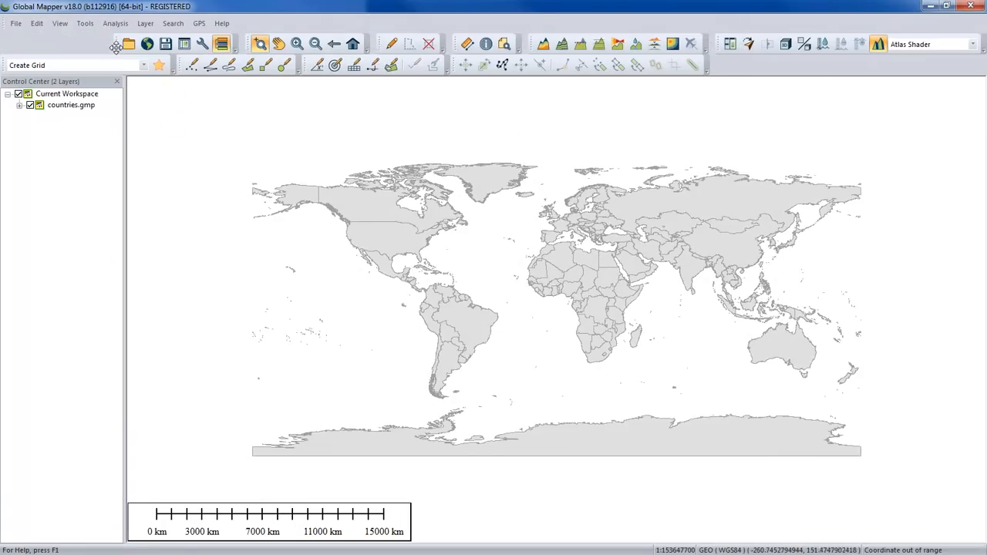
drag(115, 44, 12, 44)
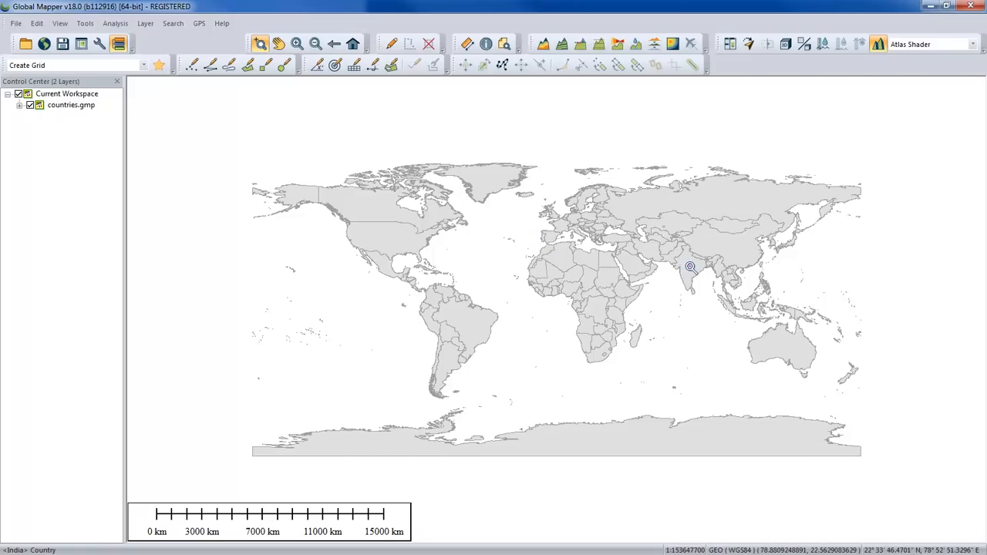
- Examine the world map at different scales around India, and look closer at the Indian Ocean near the Maldives
scroll(685, 269, up, 4)
scroll(692, 266, up, 3)
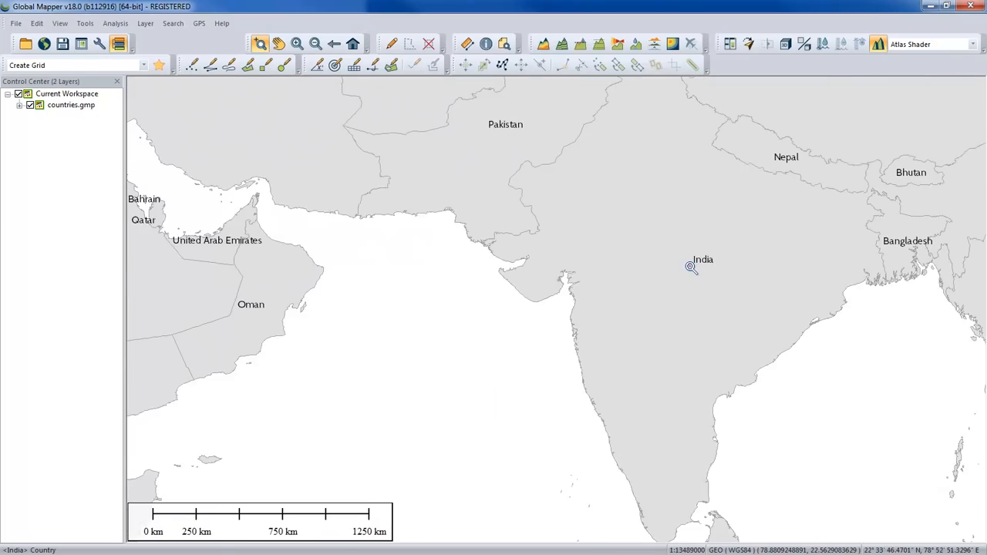
scroll(691, 267, down, 6)
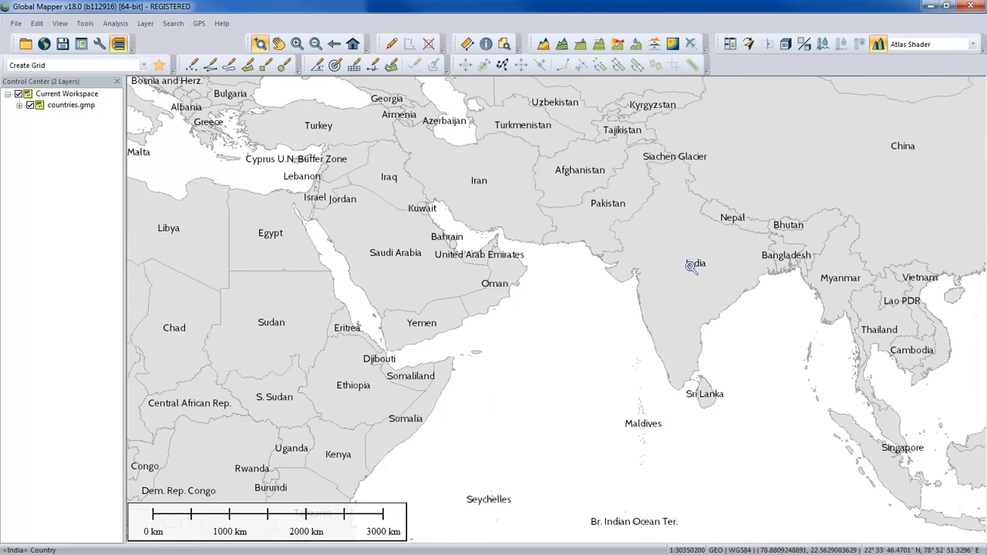
scroll(690, 266, up, 3)
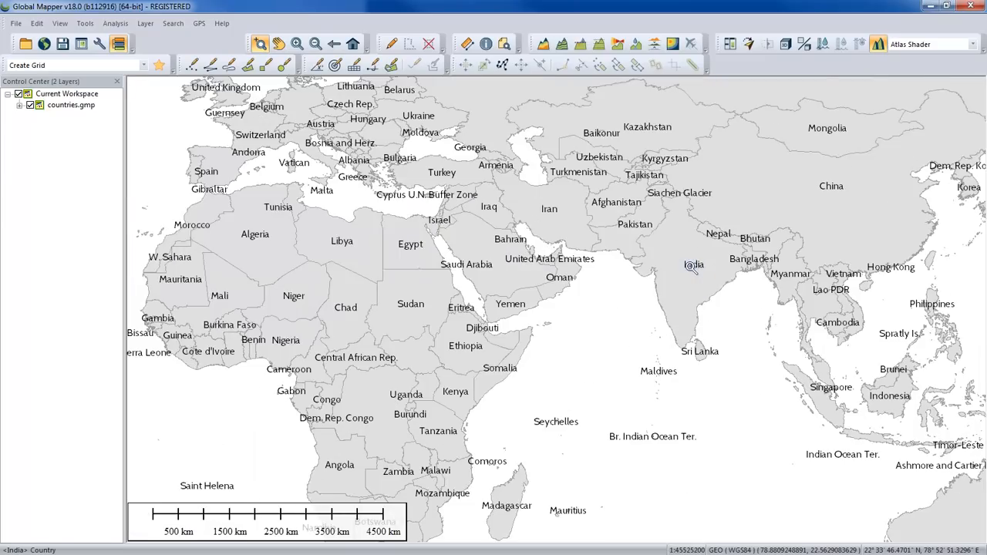
scroll(691, 266, down, 1)
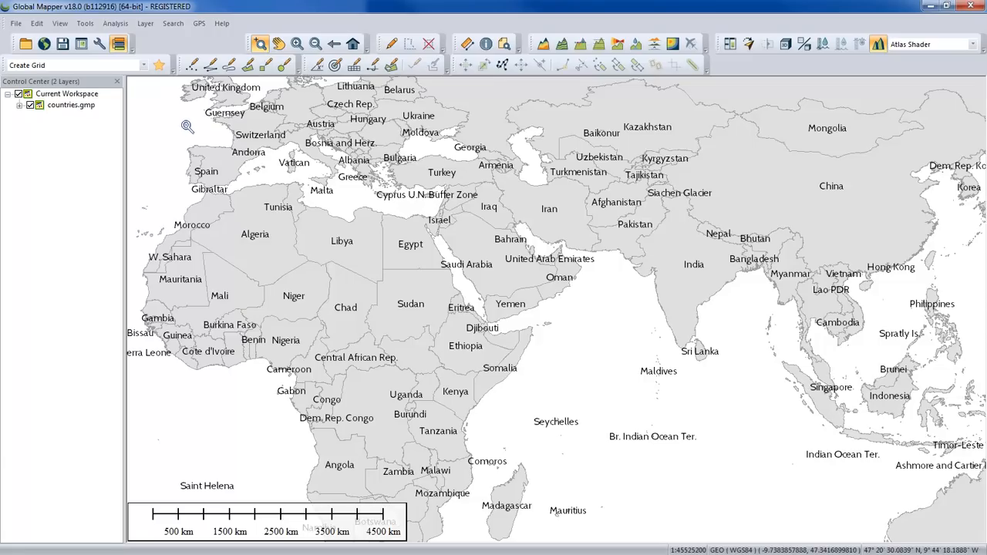
scroll(190, 124, down, 3)
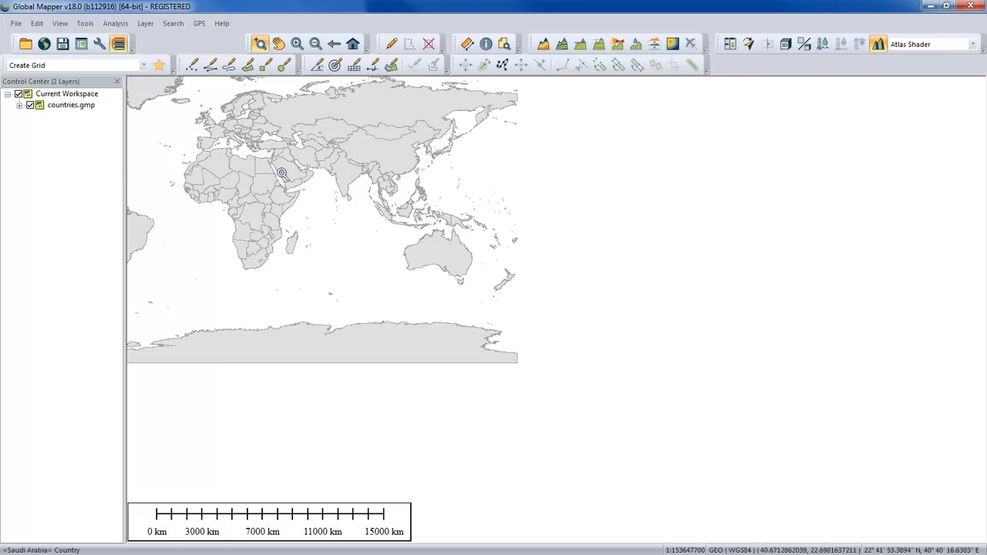
scroll(282, 174, up, 3)
click(593, 332)
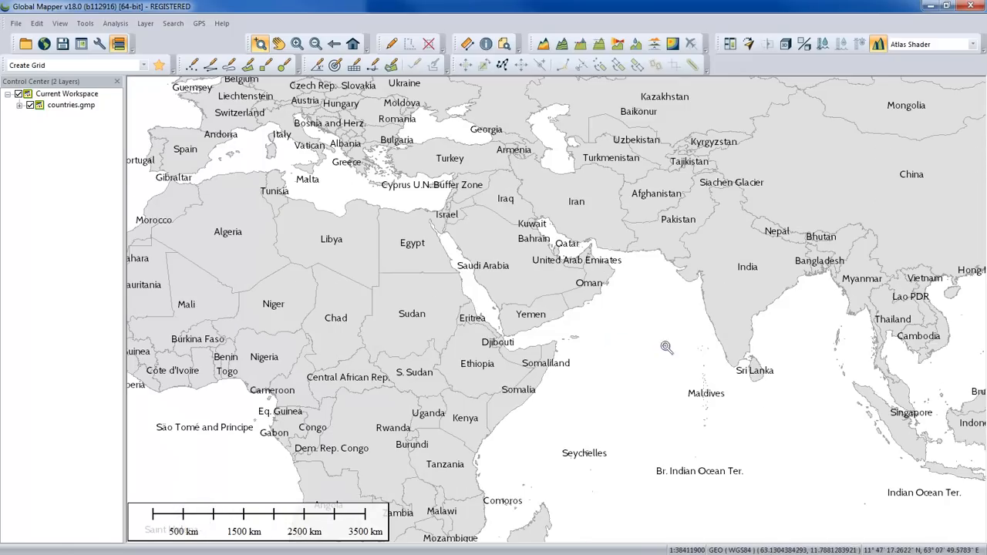
click(707, 411)
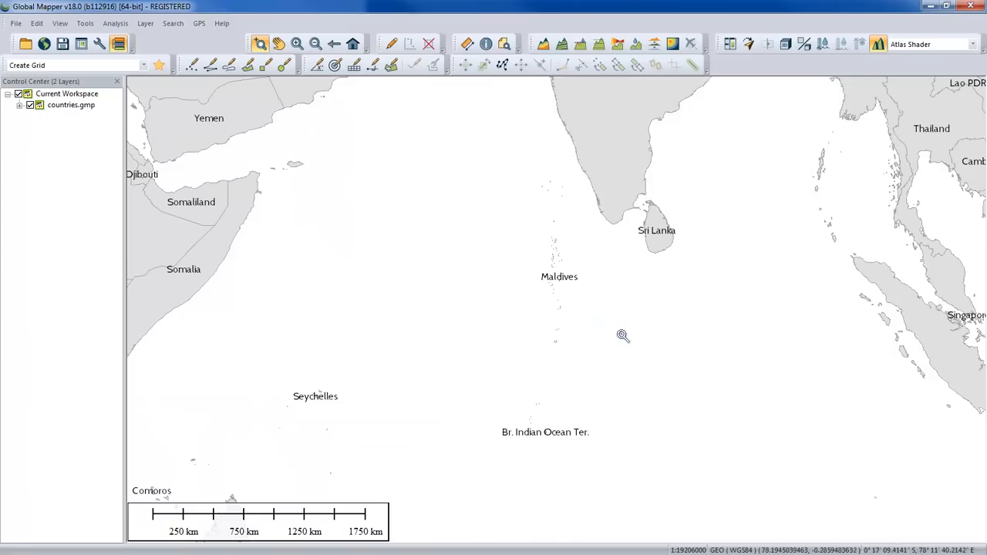
- Examine the Indian Ocean around the Maldives and the wider surrounding region at different map scales
click(560, 294)
right_click(548, 283)
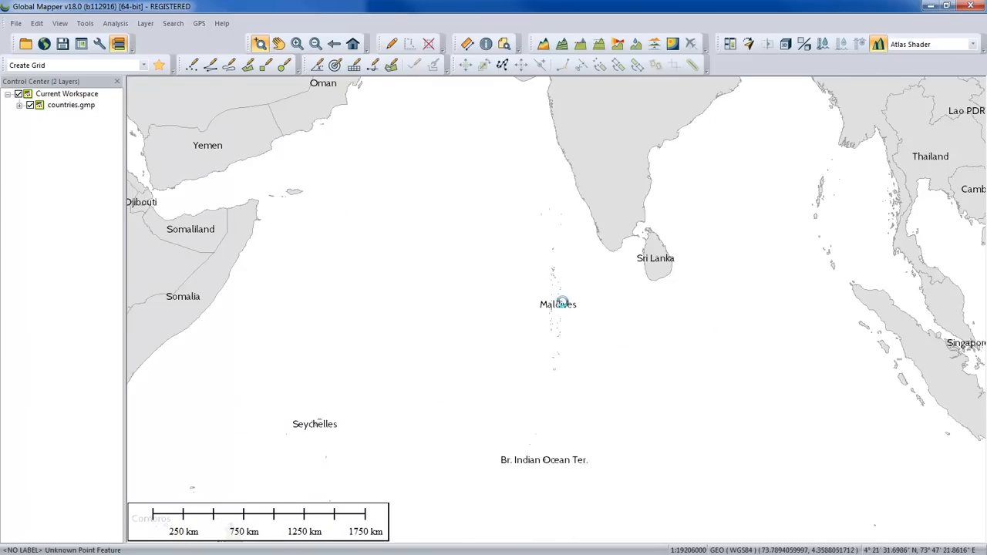
right_click(560, 307)
right_click(559, 306)
click(558, 306)
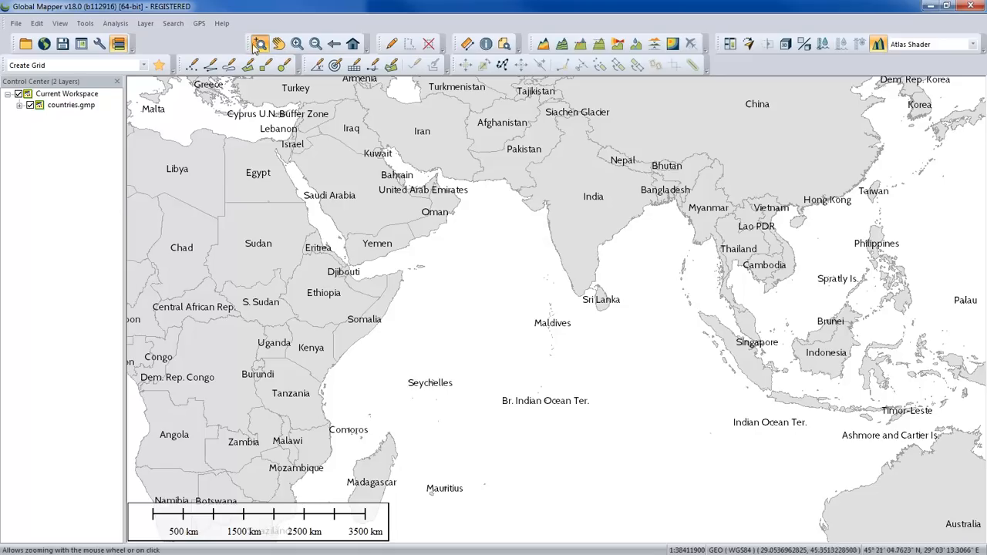
- Examine Sri Lanka and its northern tip up close, then return to an overview of India and the Arabian Sea
drag(563, 265, 634, 323)
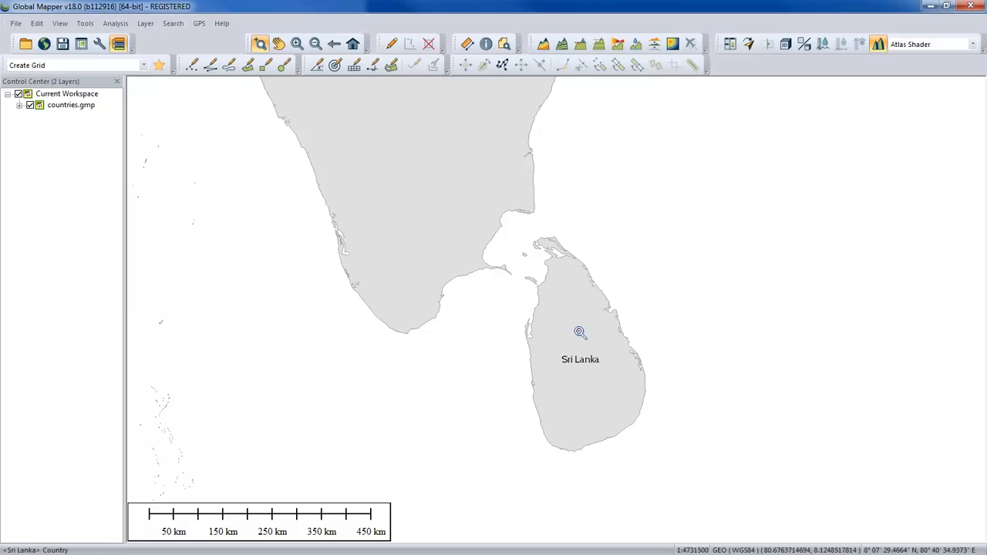
scroll(580, 330, up, 1)
scroll(580, 332, down, 1)
drag(504, 212, 606, 285)
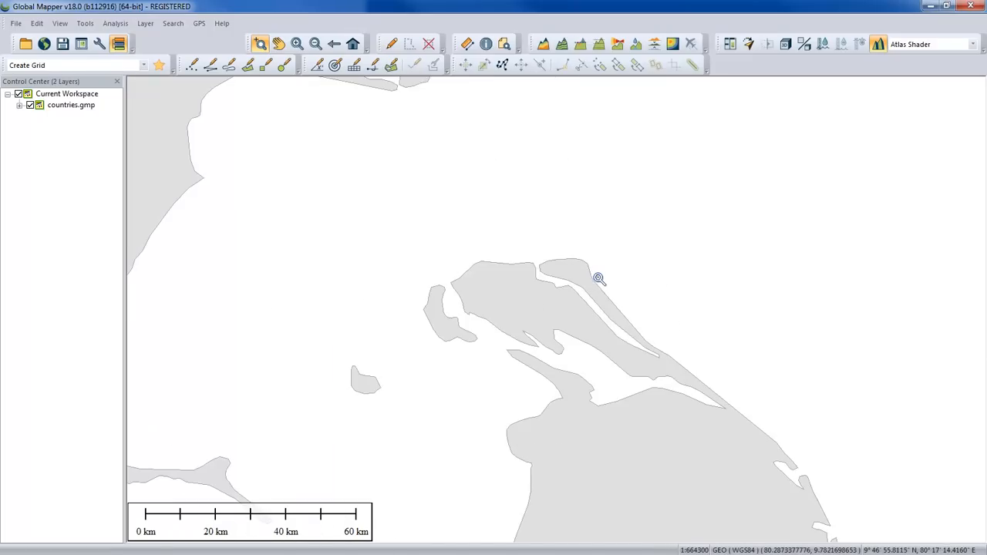
scroll(619, 343, down, 7)
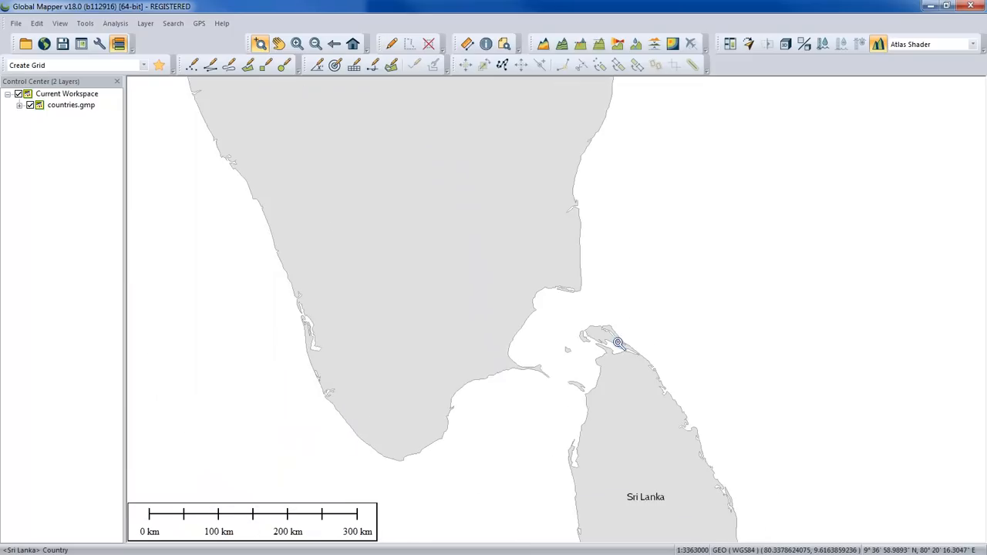
scroll(618, 343, down, 1)
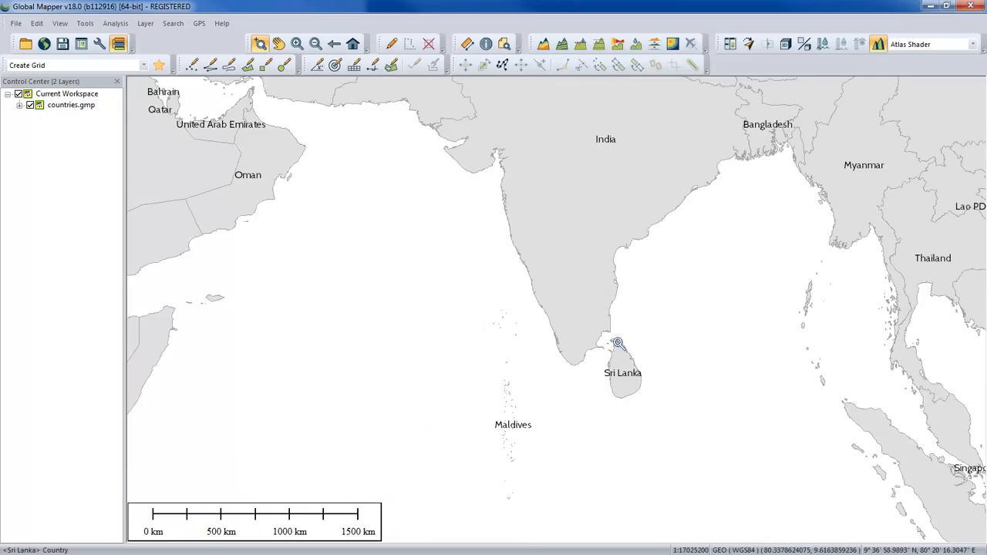
scroll(618, 343, down, 1)
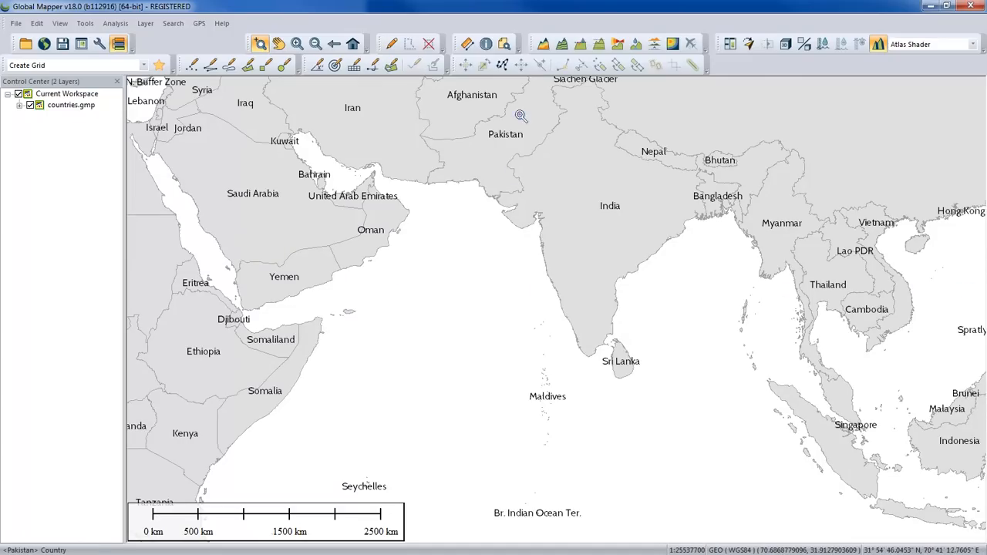
- Shift the map view in increments north to Kazakhstan, west toward Turkey and slightly back south
click(517, 86)
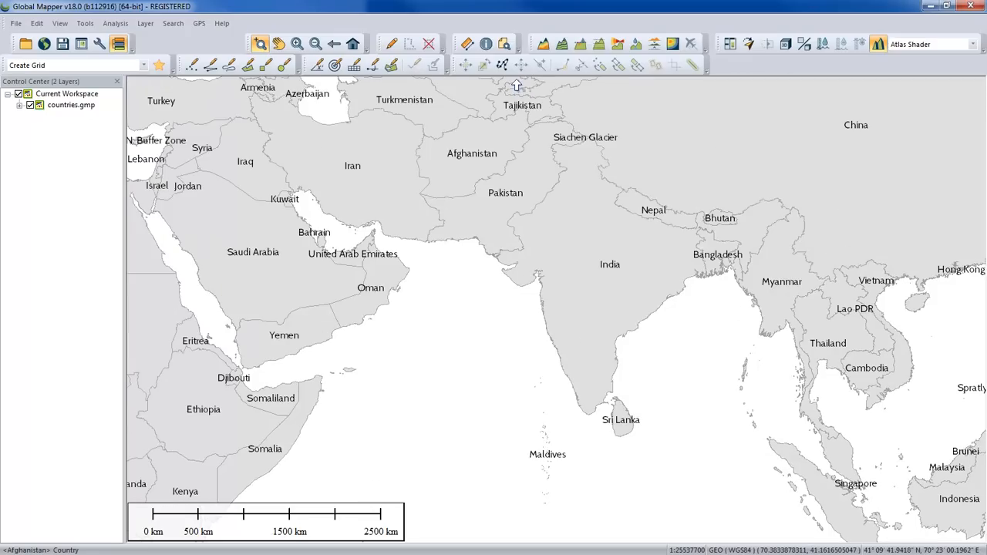
click(517, 85)
click(516, 82)
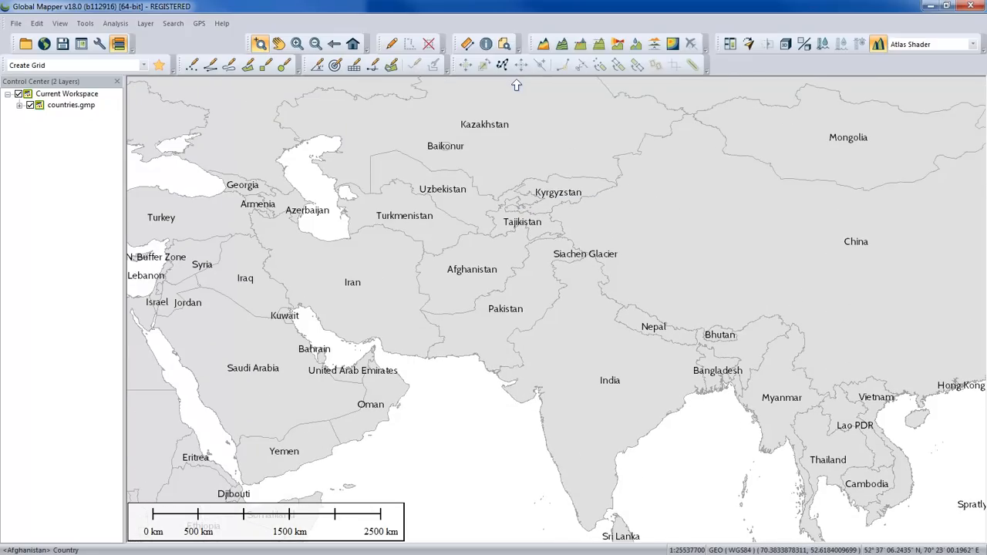
click(517, 84)
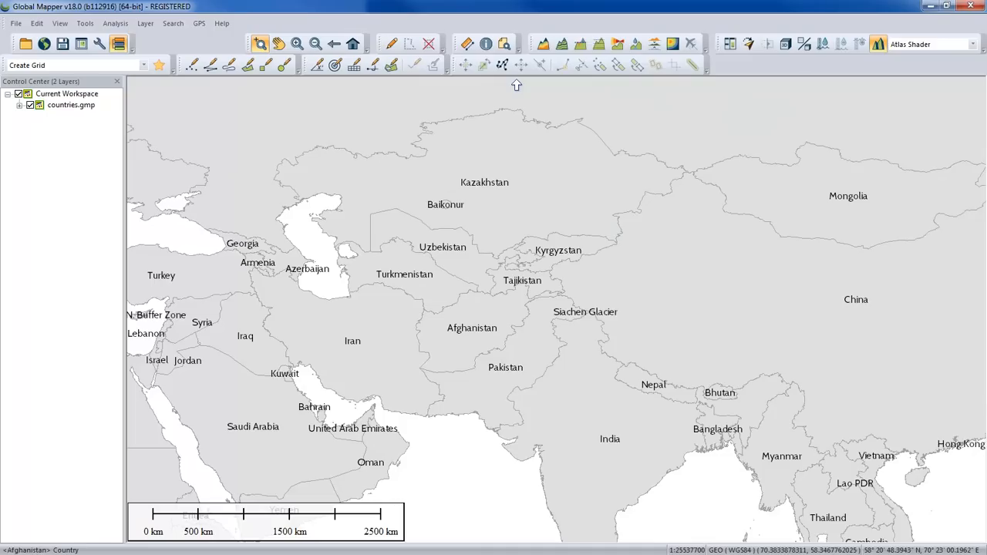
key(Left)
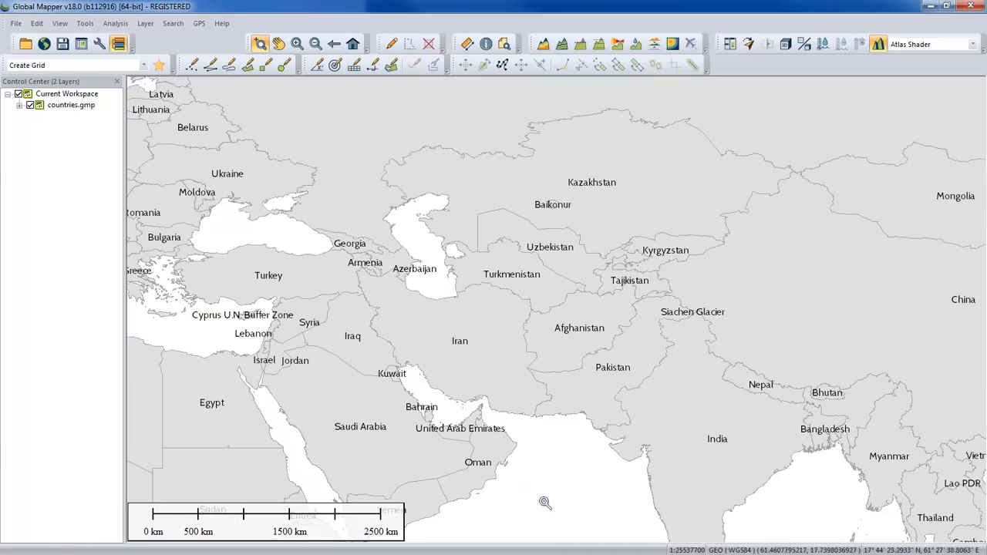
click(559, 523)
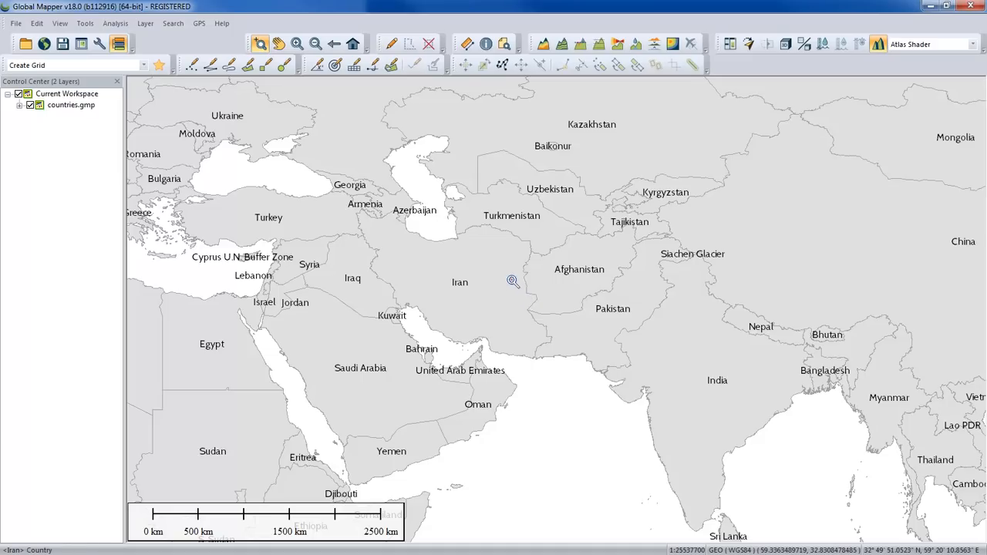
- Look closer at Iran, then view the whole world map and recentre it
scroll(501, 271, up, 2)
scroll(501, 269, down, 1)
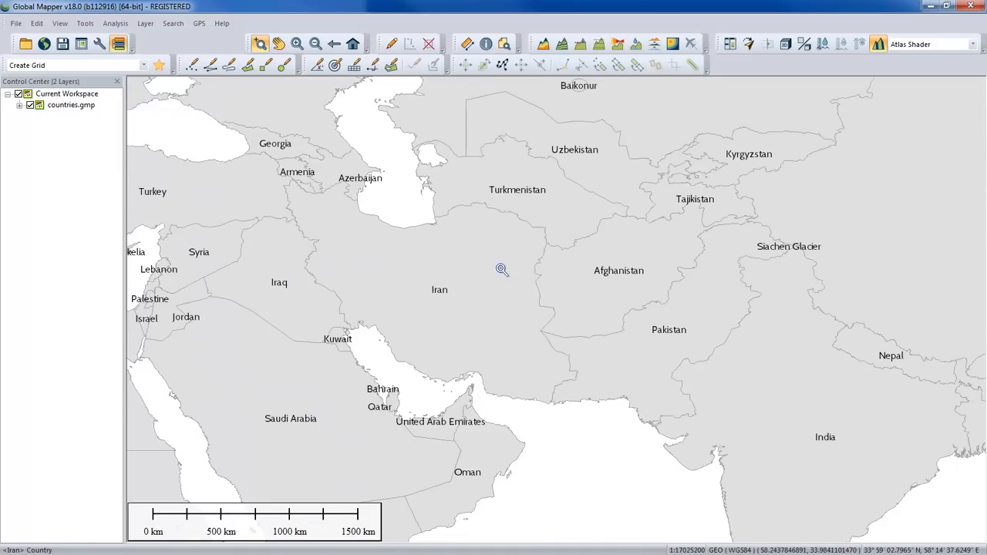
scroll(502, 269, down, 4)
scroll(501, 267, down, 1)
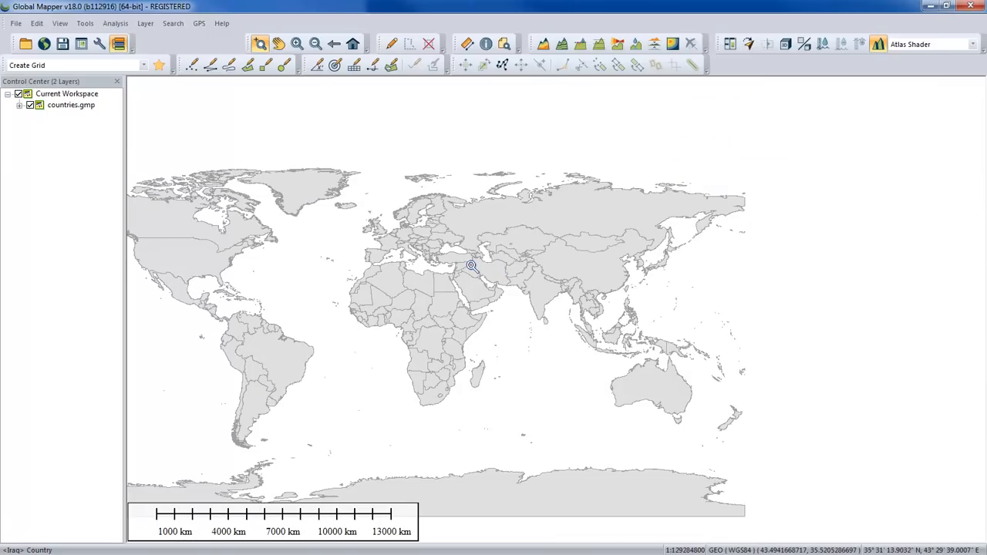
drag(471, 265, 645, 278)
drag(554, 275, 628, 291)
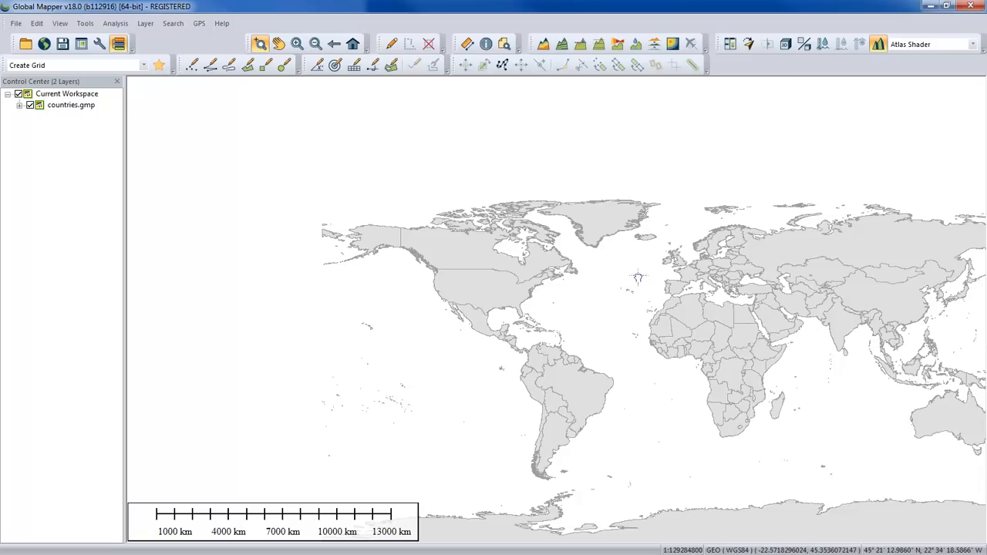
drag(639, 276, 523, 292)
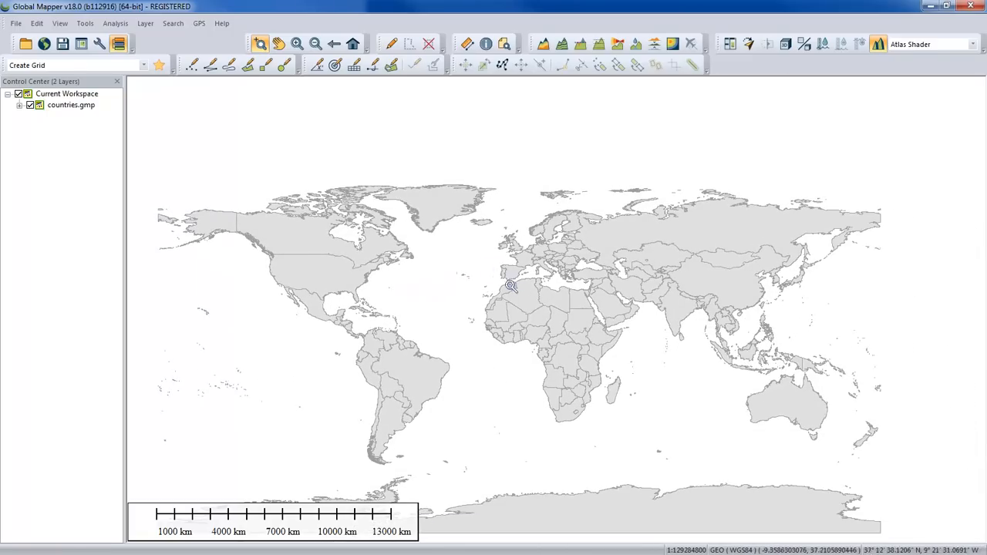
- Examine North Africa around Algeria at several map scales
scroll(523, 292, up, 5)
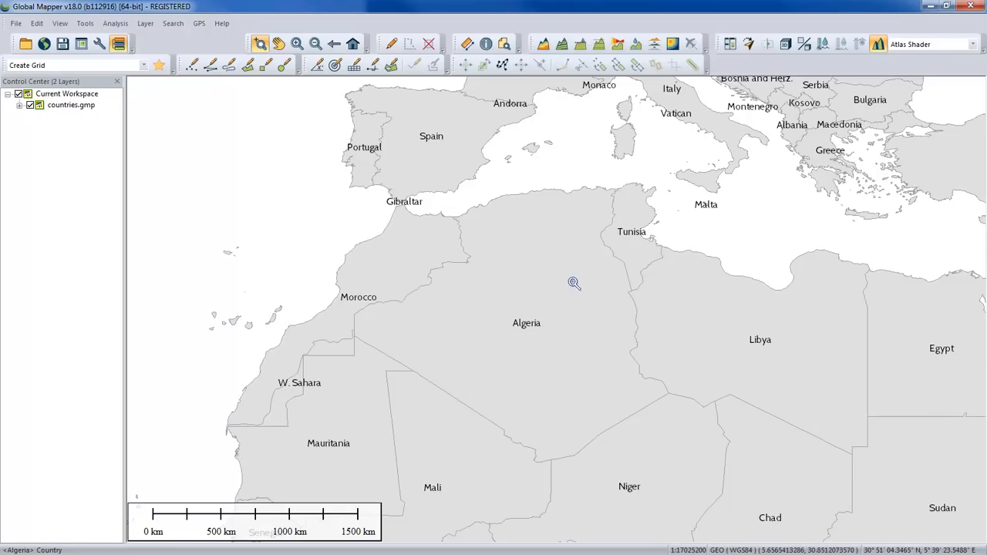
scroll(573, 283, down, 2)
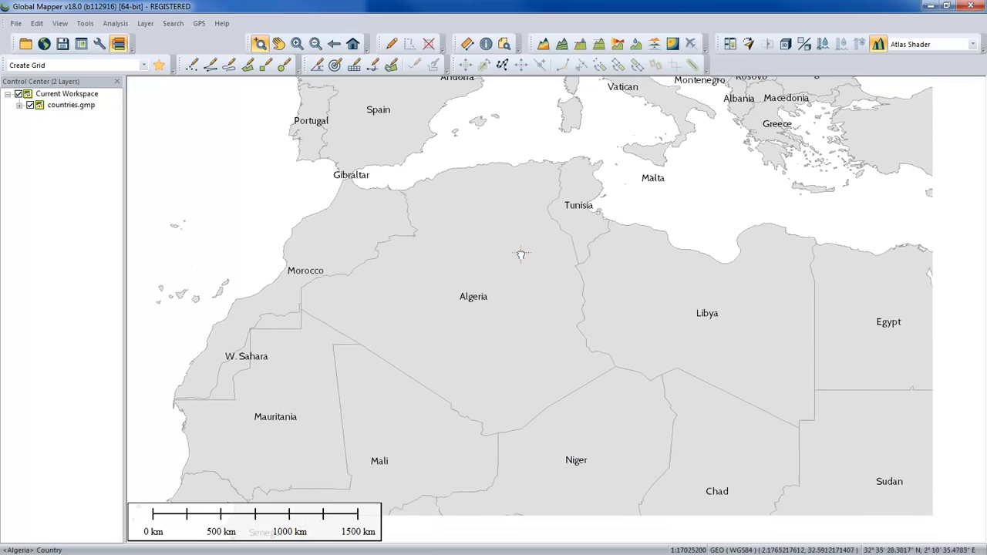
scroll(538, 284, down, 2)
scroll(539, 284, up, 4)
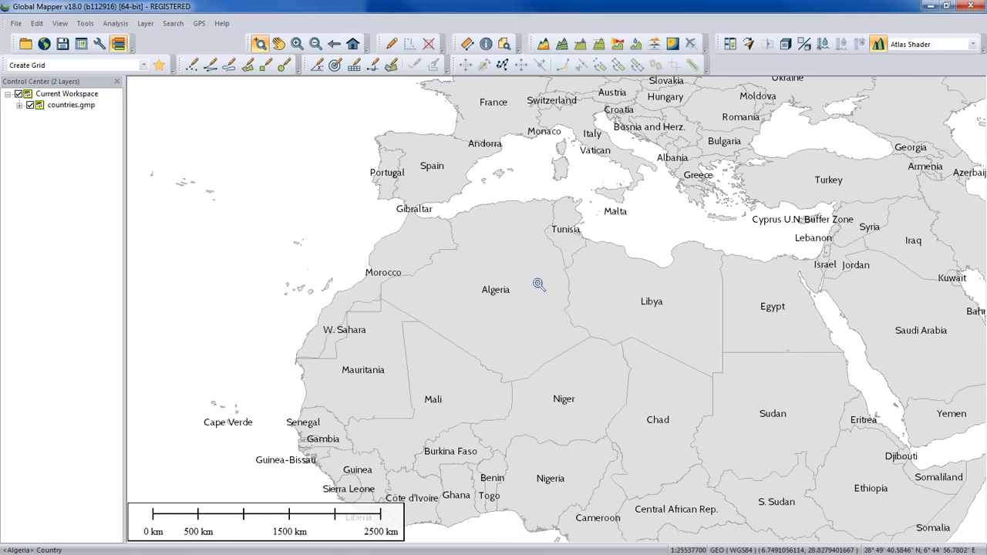
scroll(538, 284, down, 2)
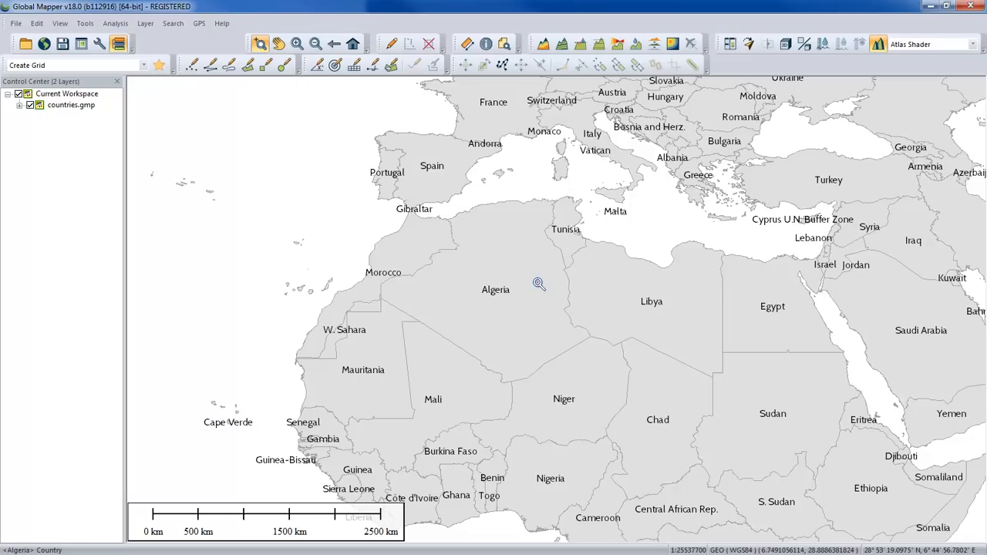
- Split the main map with an additional Map (2D / Top-Down) view at Right, using the Map View Manager
click(731, 44)
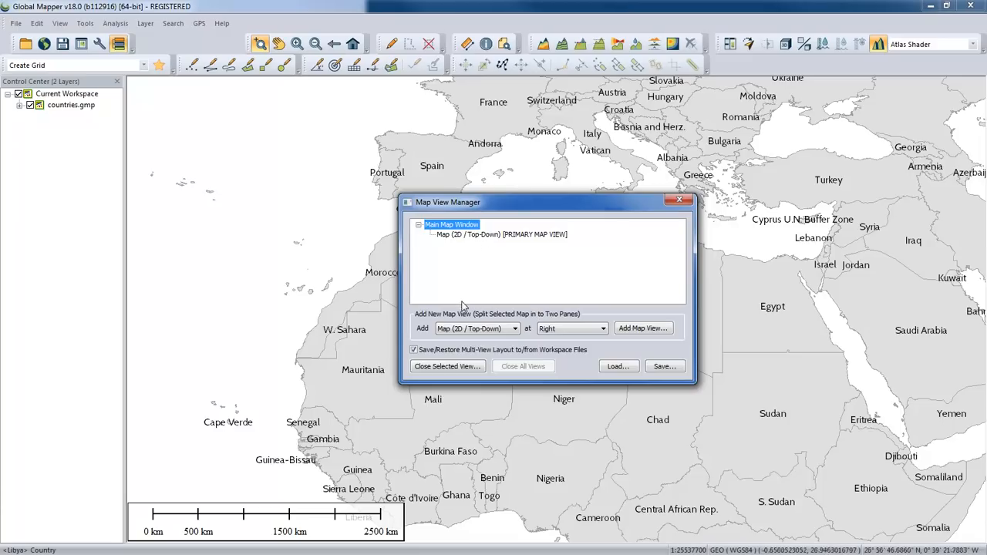
click(495, 330)
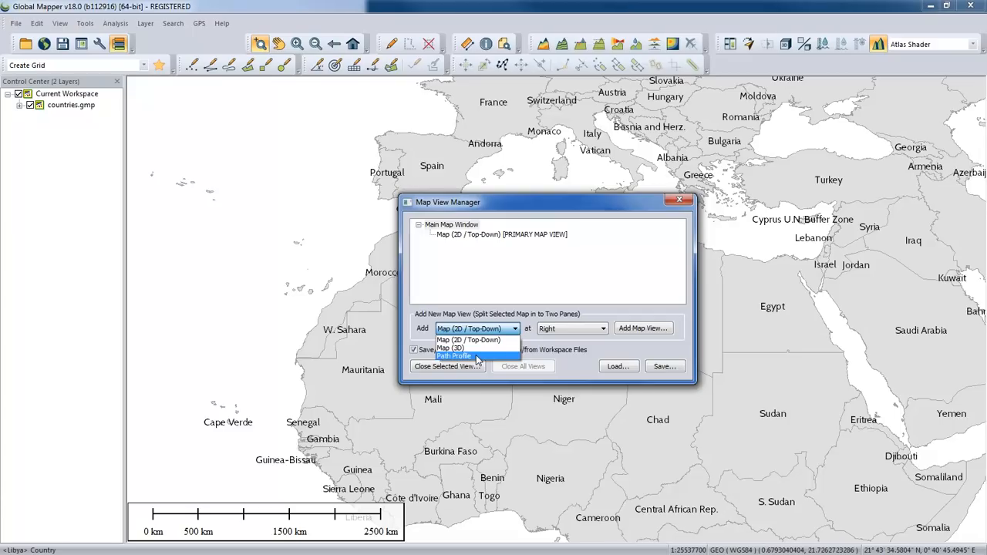
click(487, 332)
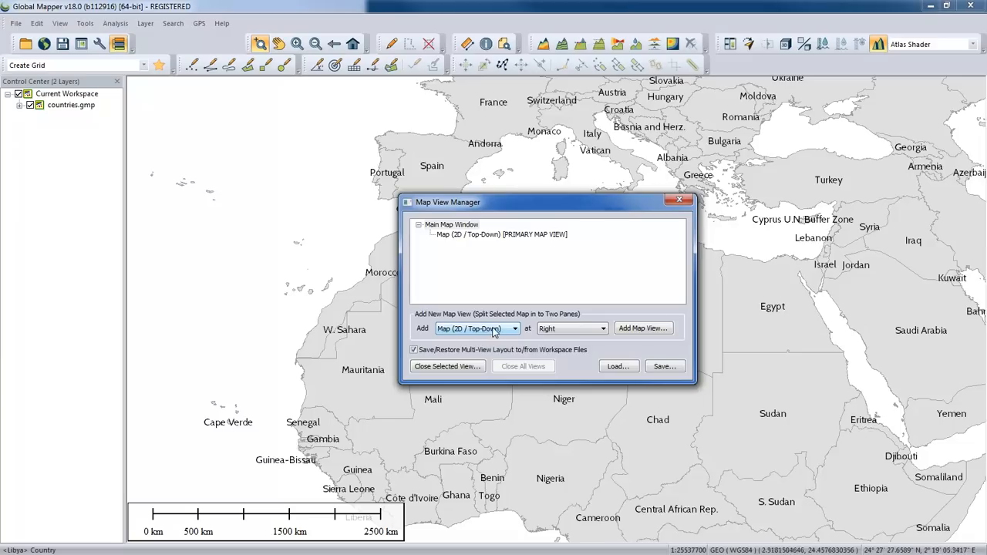
click(569, 330)
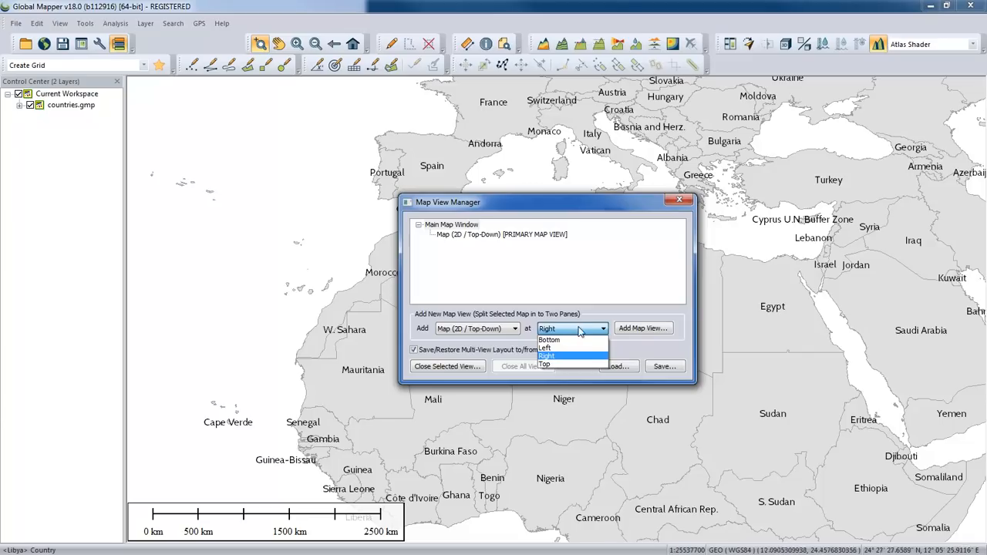
click(564, 331)
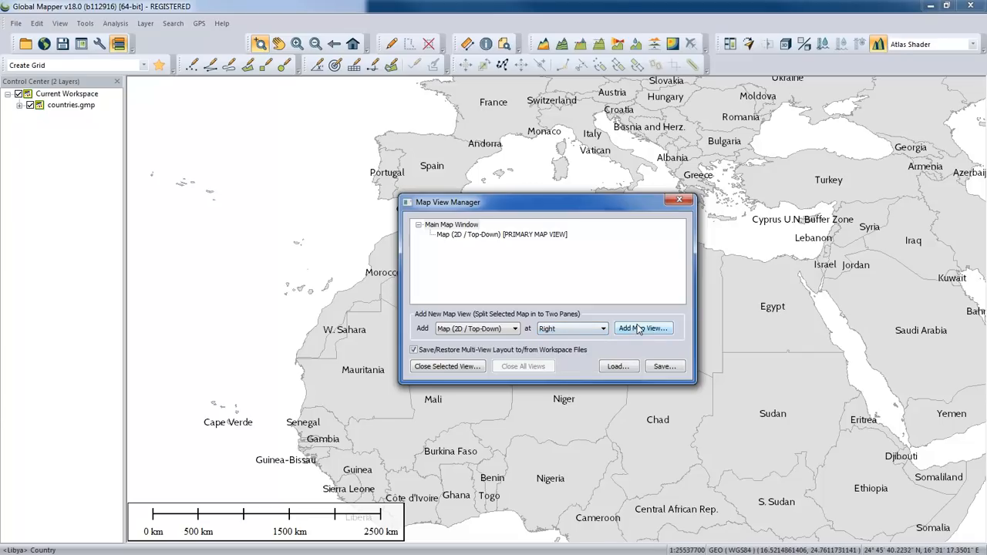
click(643, 328)
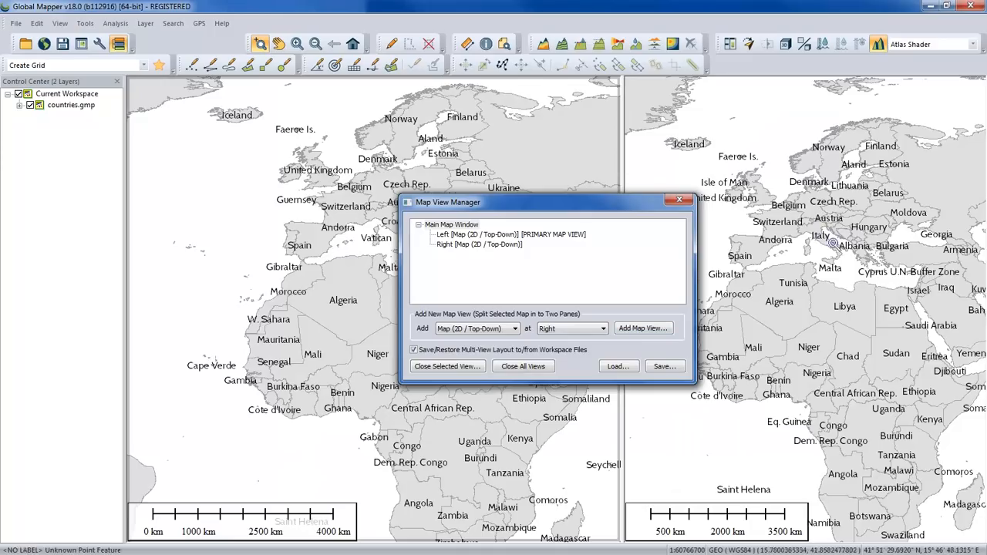
click(679, 201)
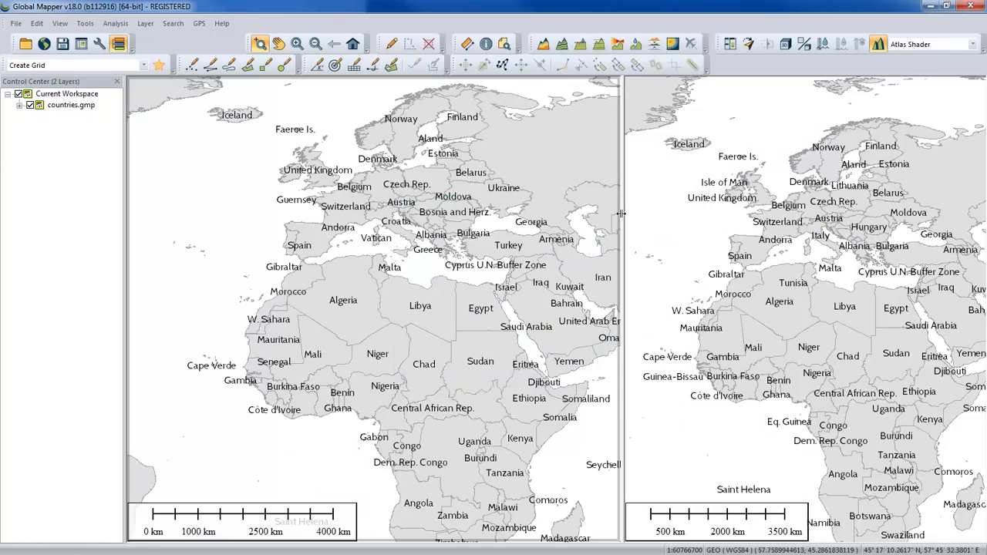
- Widen the new map pane by shifting the divider and focus that pane on Spain
drag(539, 223, 503, 222)
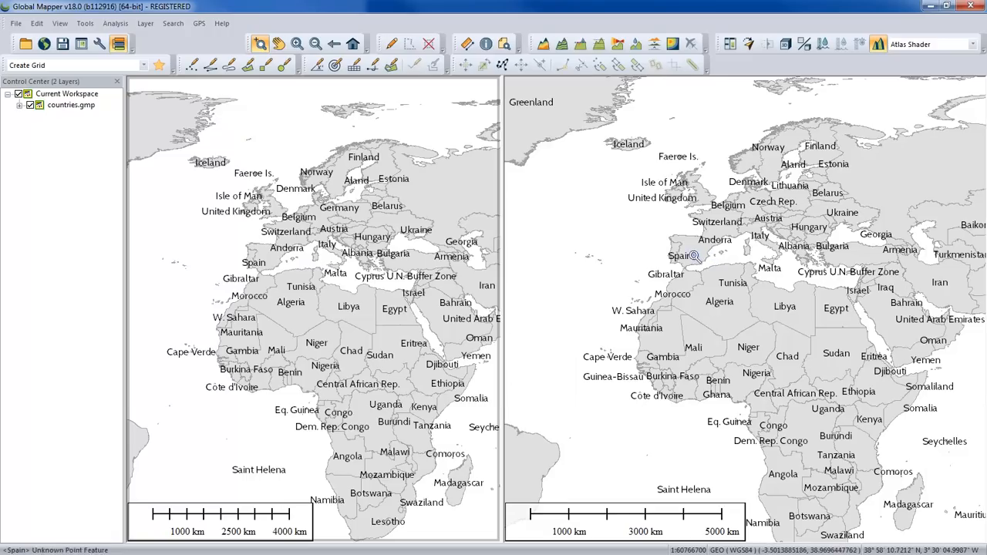
scroll(694, 254, up, 4)
drag(691, 225, 708, 272)
scroll(709, 271, up, 1)
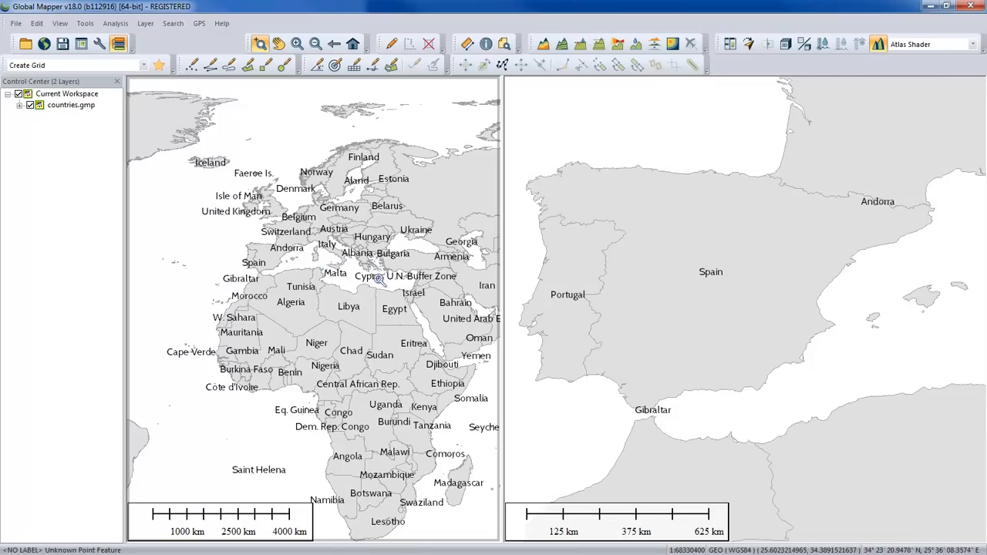
- Look through the layer display and primary view options of the added map view in the Map View Manager
click(731, 44)
right_click(505, 247)
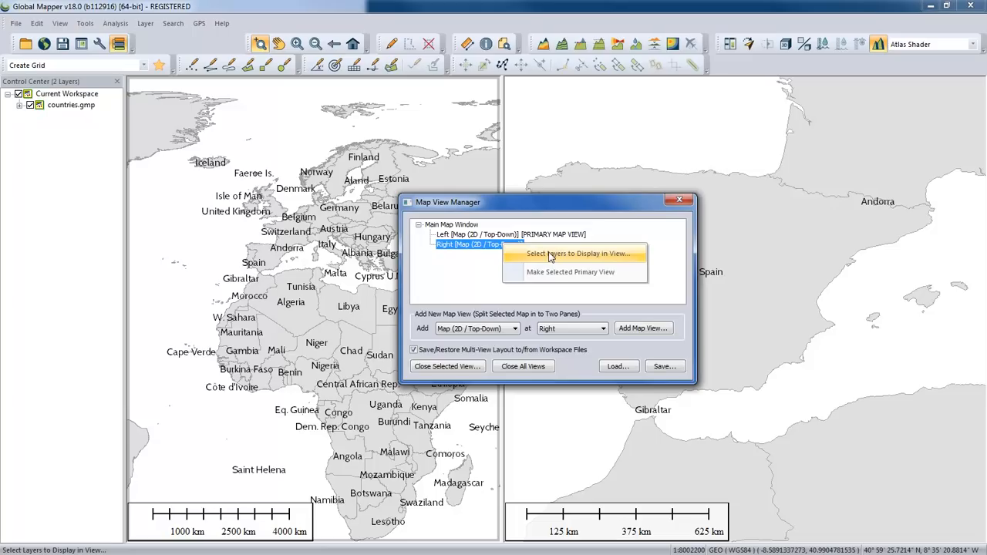
click(678, 202)
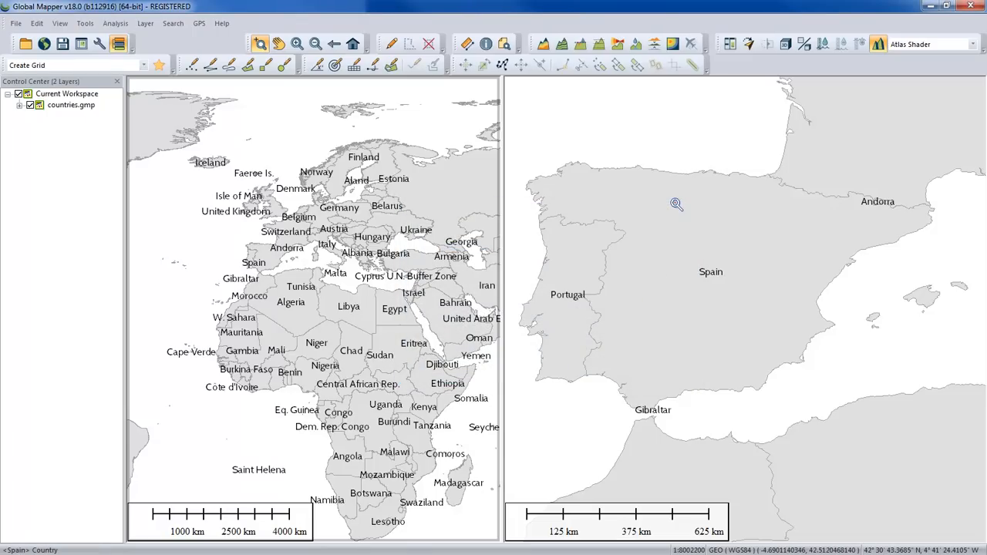
- Close all additional map views to restore the default single-view layout, and show more of the world
click(730, 45)
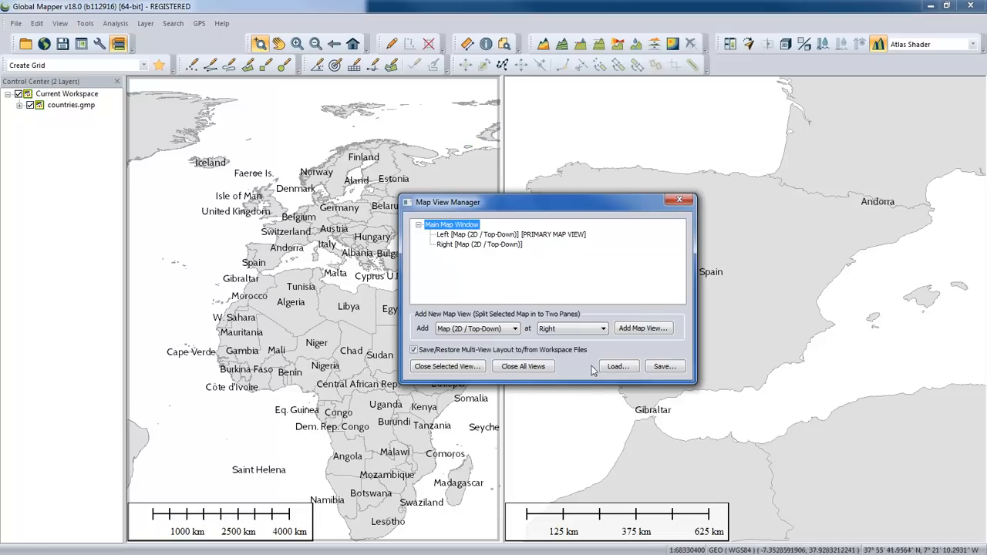
click(536, 367)
click(596, 322)
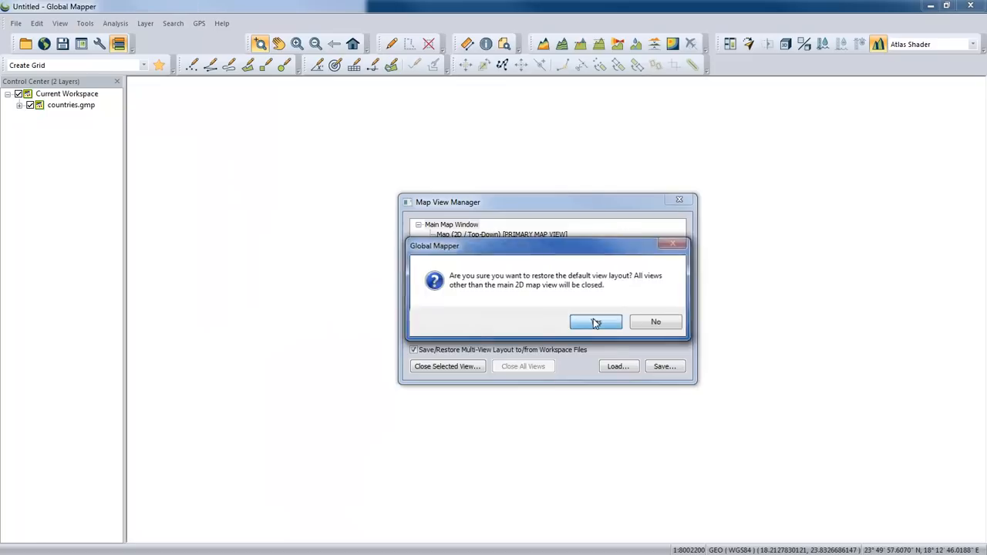
click(676, 201)
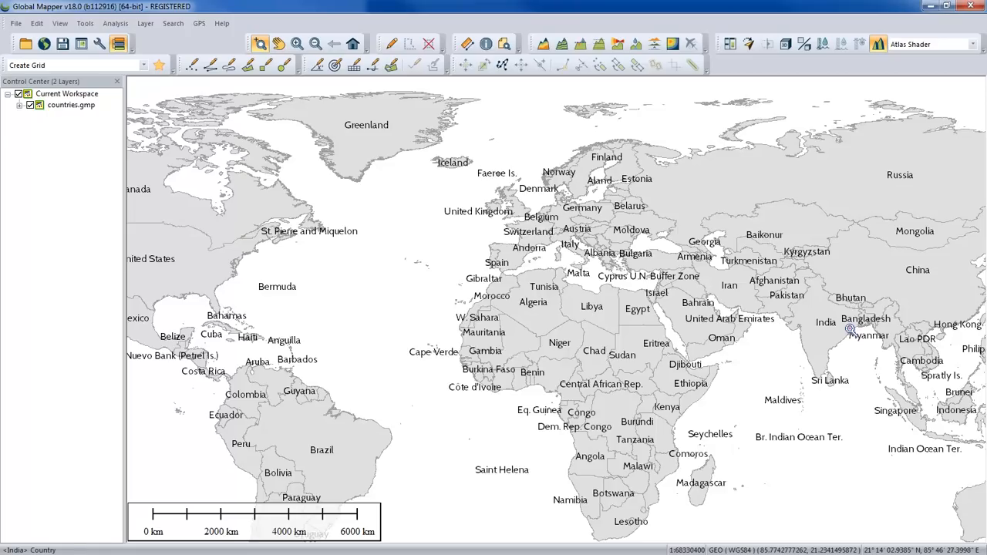
scroll(608, 317, down, 1)
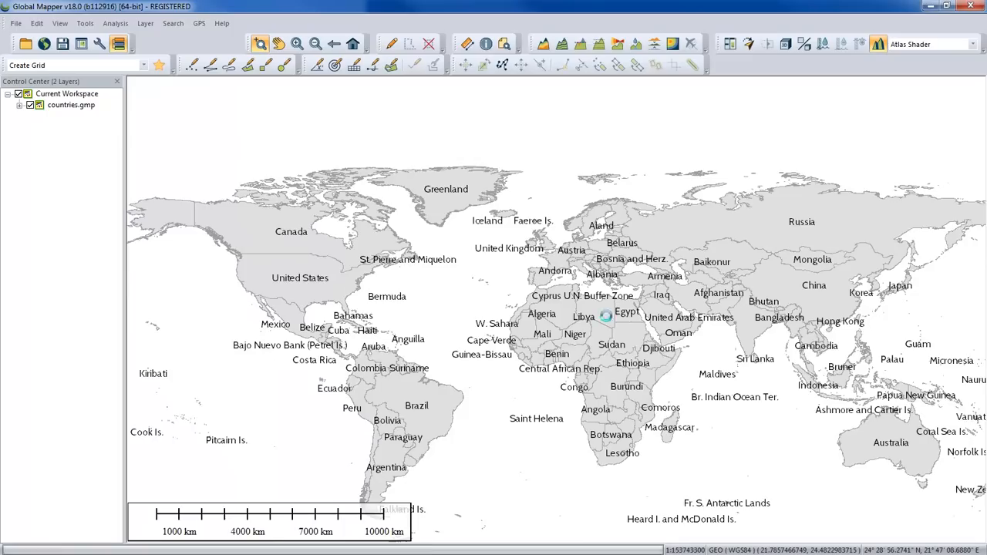
- Zoom out to show the whole world and center it in the map view
scroll(607, 317, down, 1)
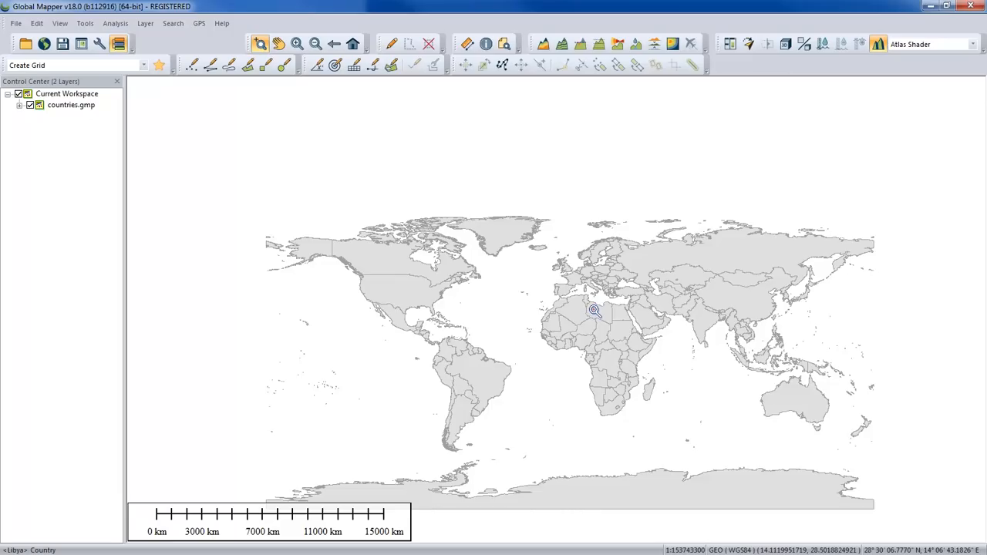
drag(594, 310, 560, 280)
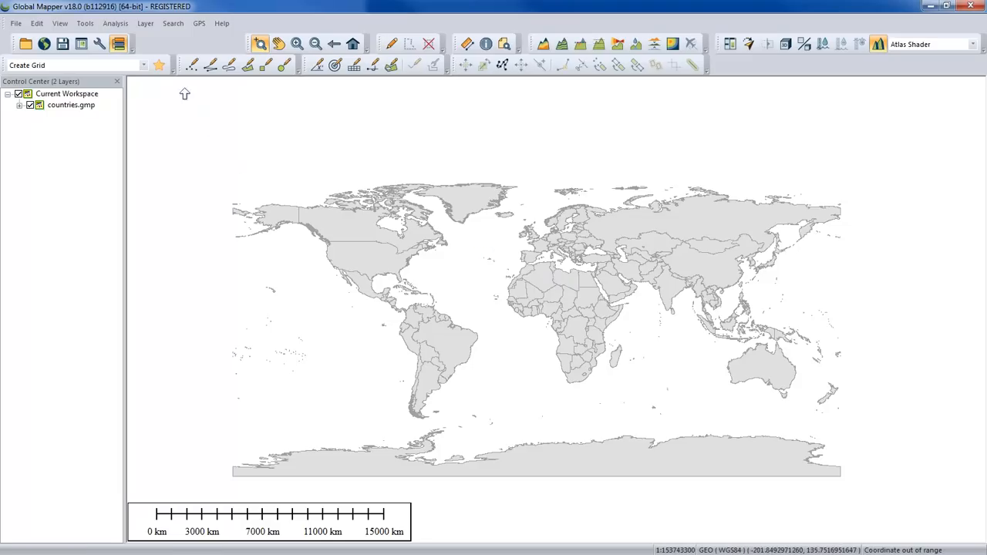
- Open the Configuration dialog and look through its General and Vector Display settings
click(100, 44)
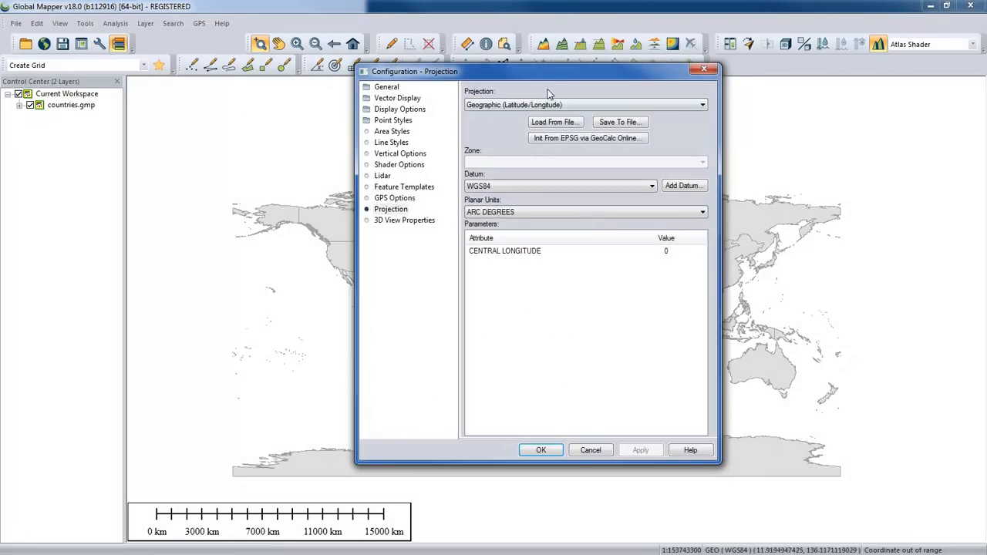
drag(553, 85, 538, 109)
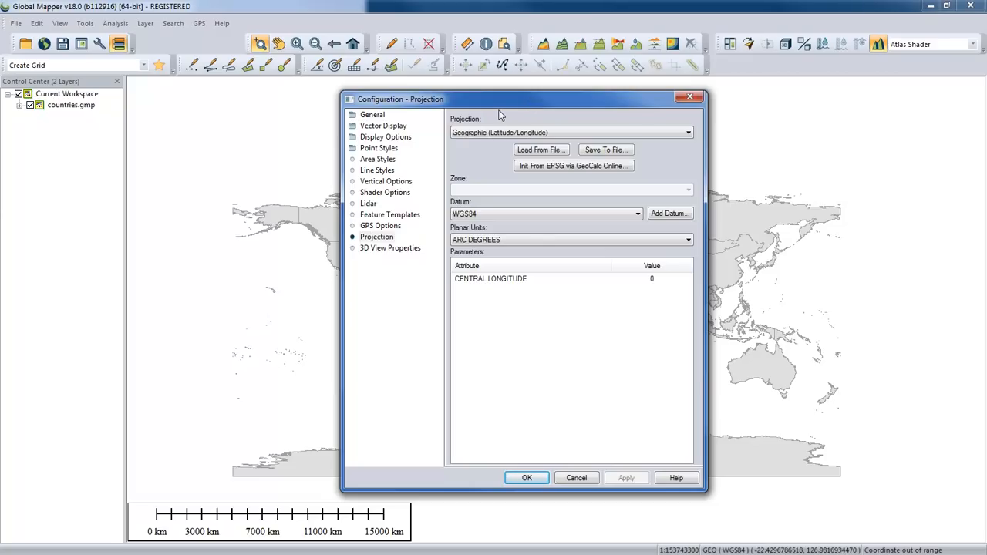
click(372, 116)
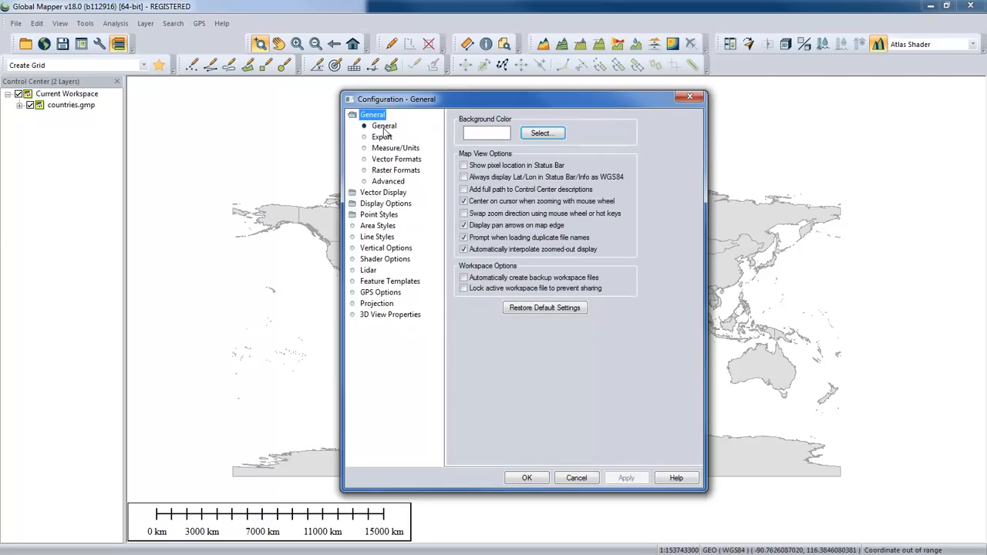
click(390, 193)
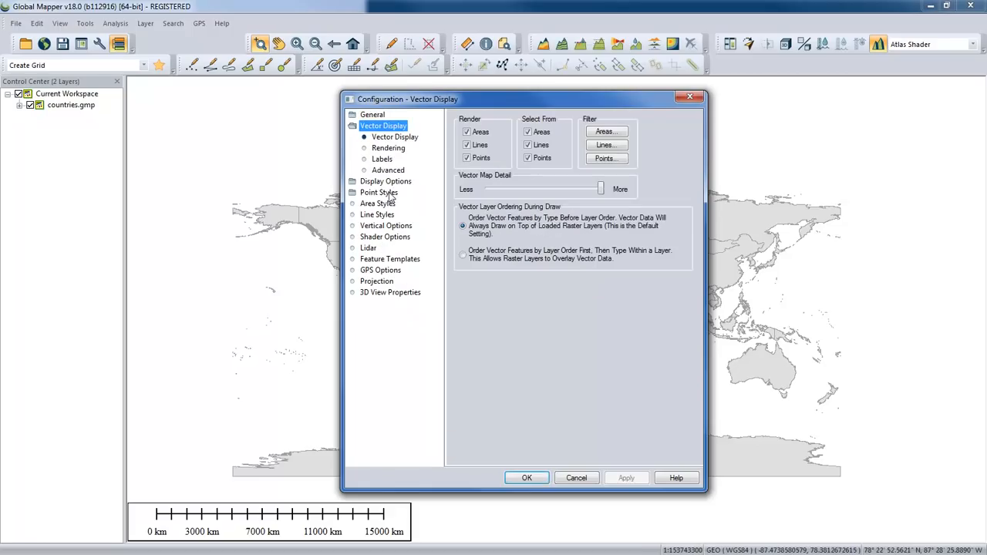
click(373, 115)
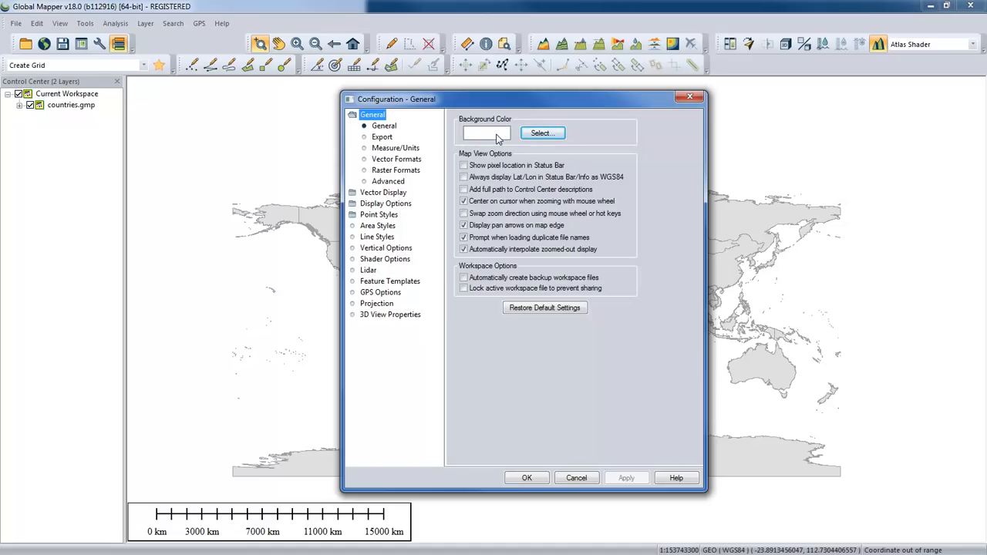
- Set the measurement distance units to Statute (ft/miles) and apply the change to the map's scale bar
click(396, 149)
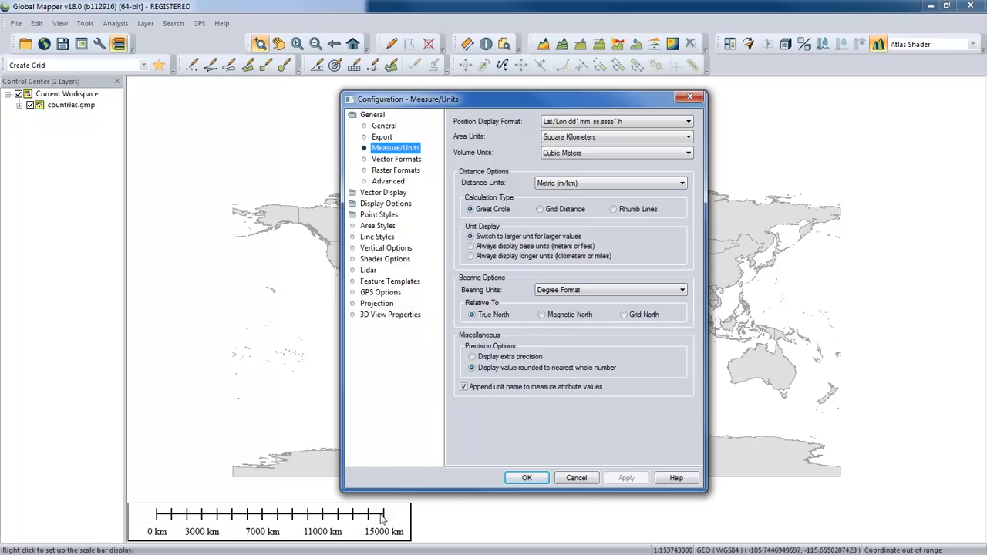
click(545, 186)
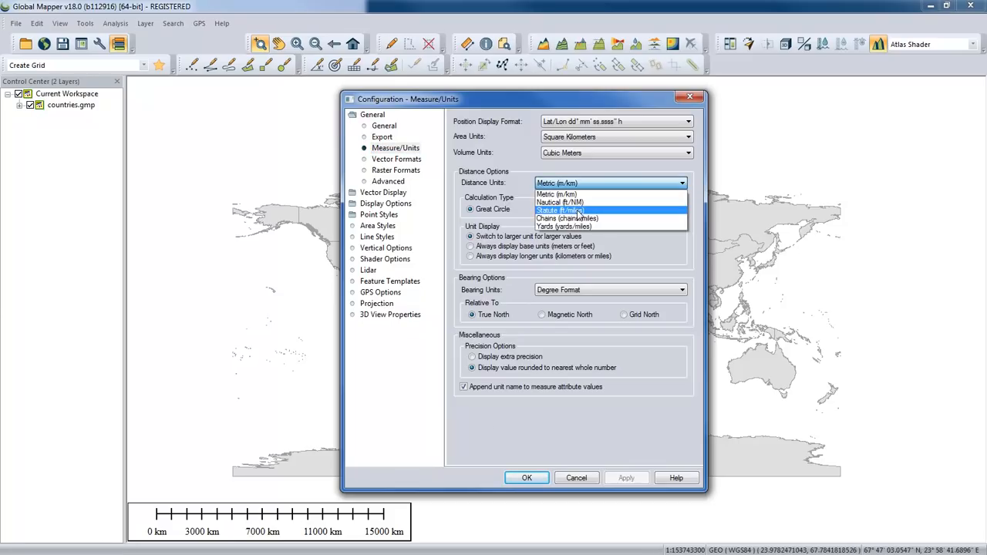
click(579, 211)
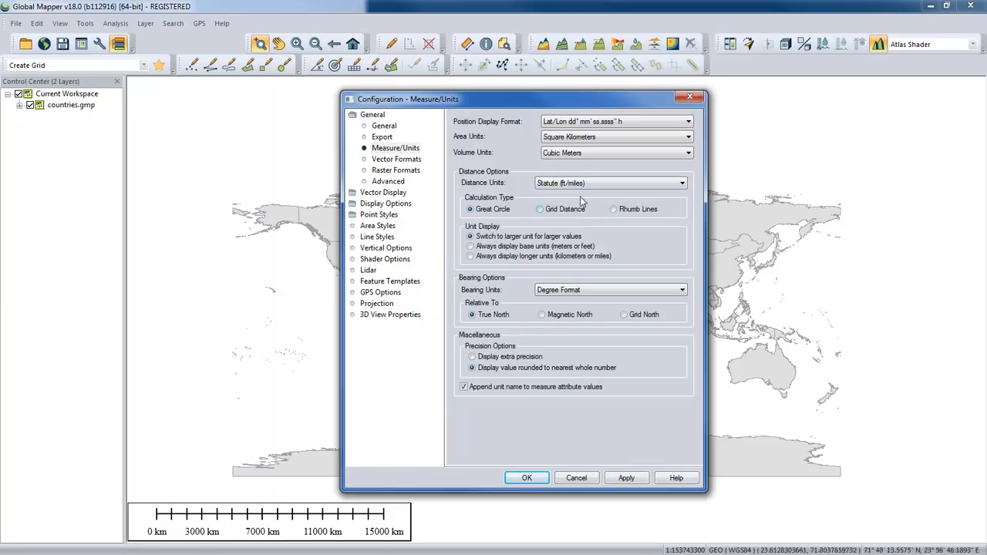
click(626, 478)
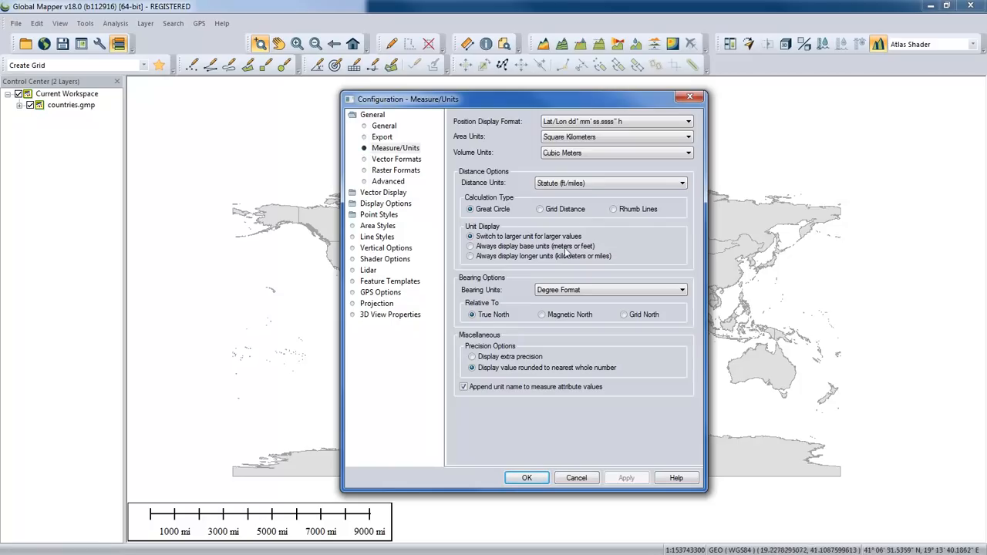
- Return the distance units to Metric (m/km) and apply the change
click(584, 184)
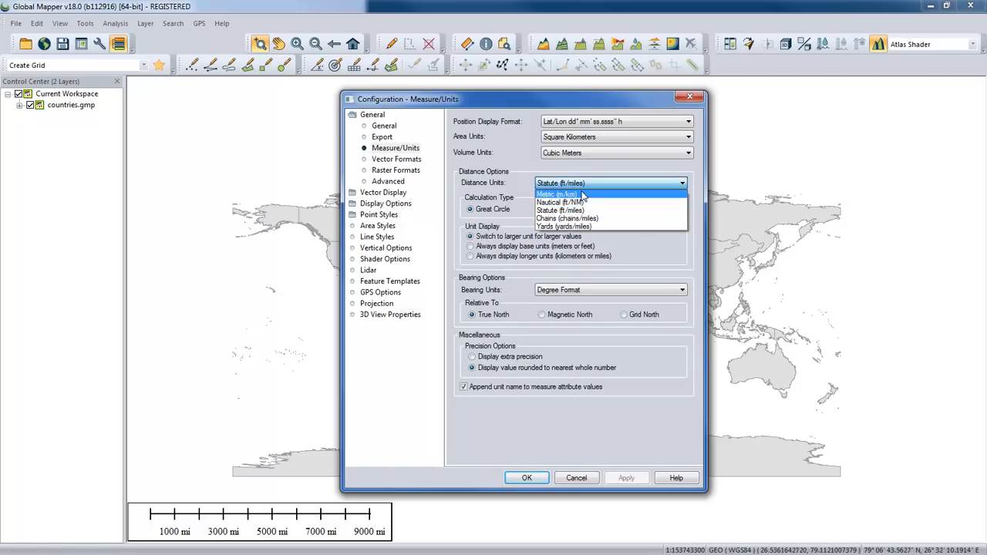
click(584, 192)
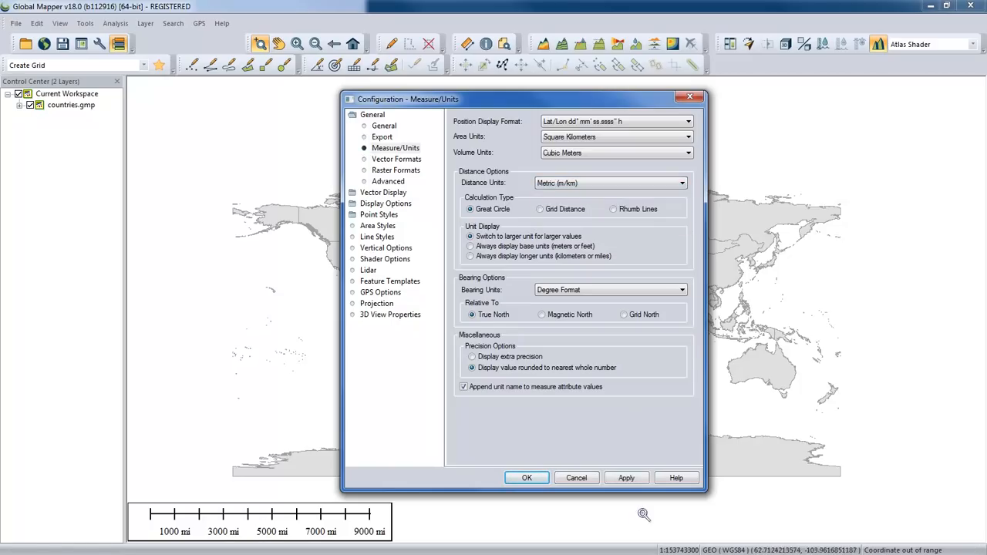
click(627, 479)
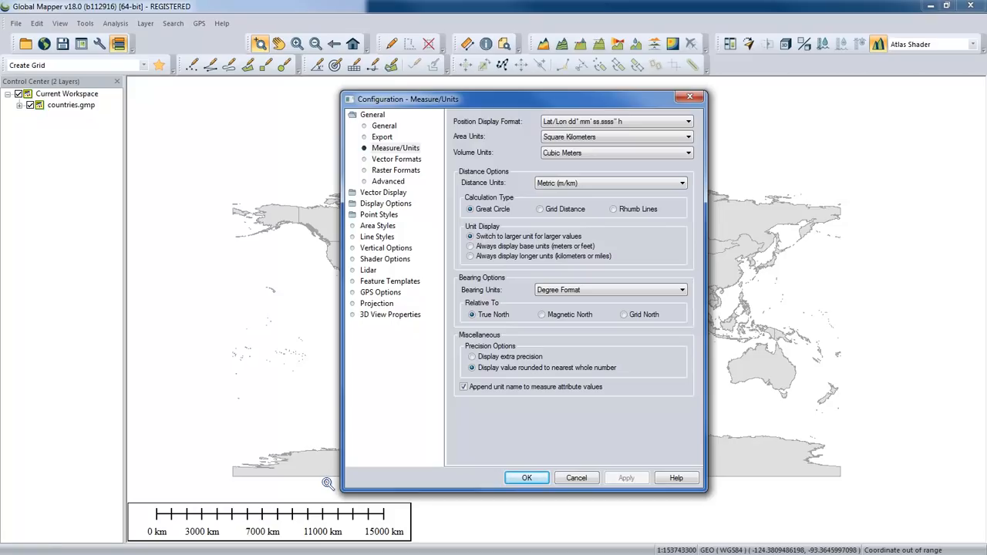
- Look through the Grid and Distance Scale settings under Display Options
click(391, 205)
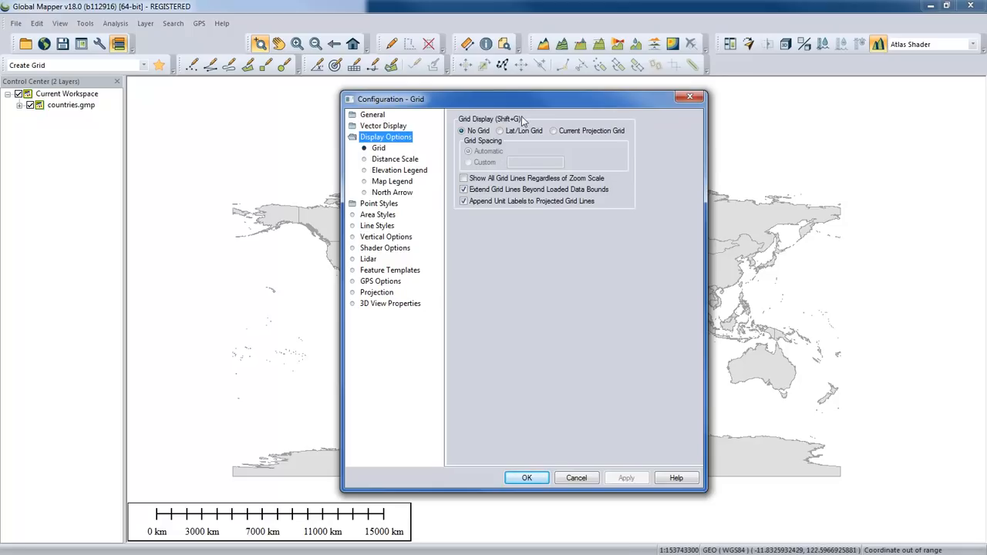
drag(528, 101, 555, 108)
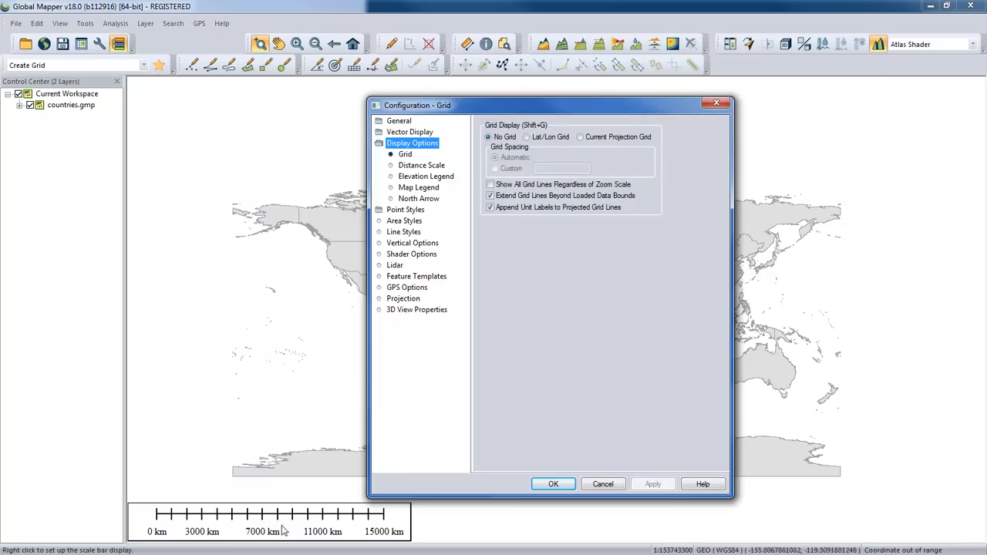
click(419, 172)
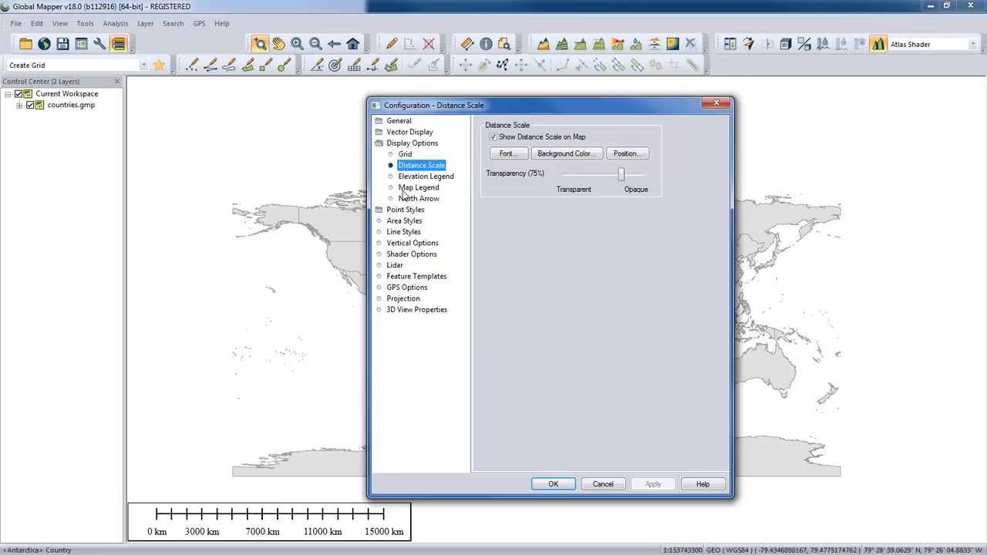
- Turn off rendering of area features in the Vector Display settings and apply it with the map in view
click(413, 133)
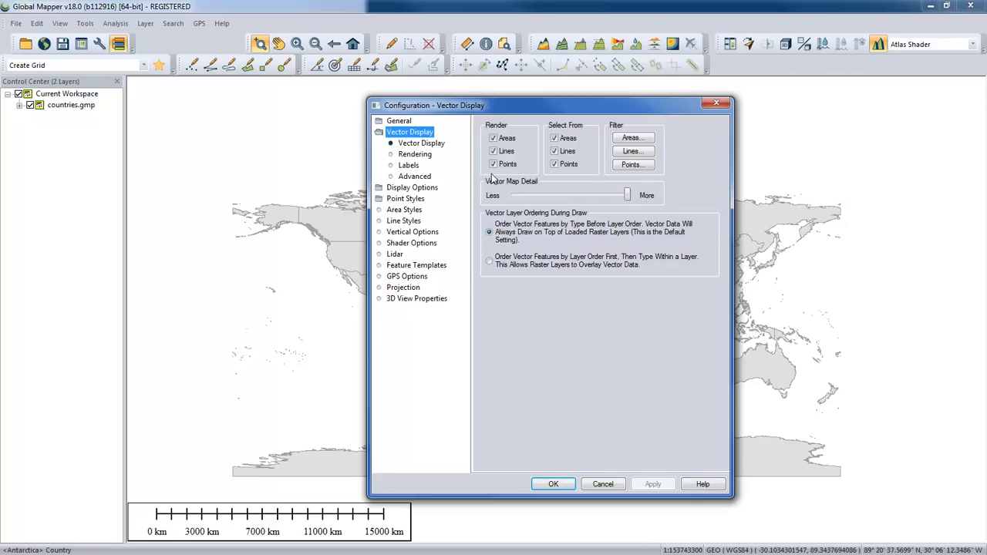
drag(552, 108, 380, 112)
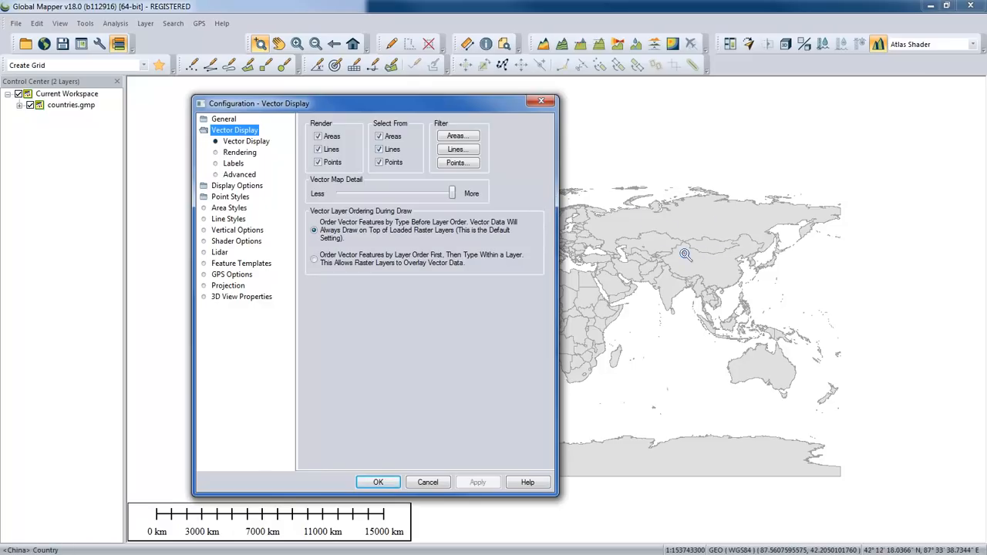
click(320, 137)
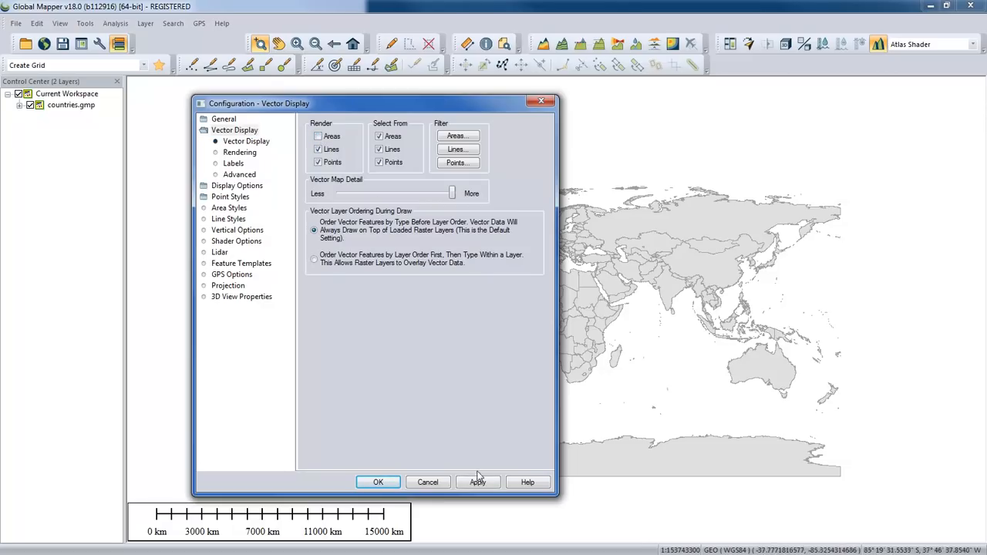
click(479, 483)
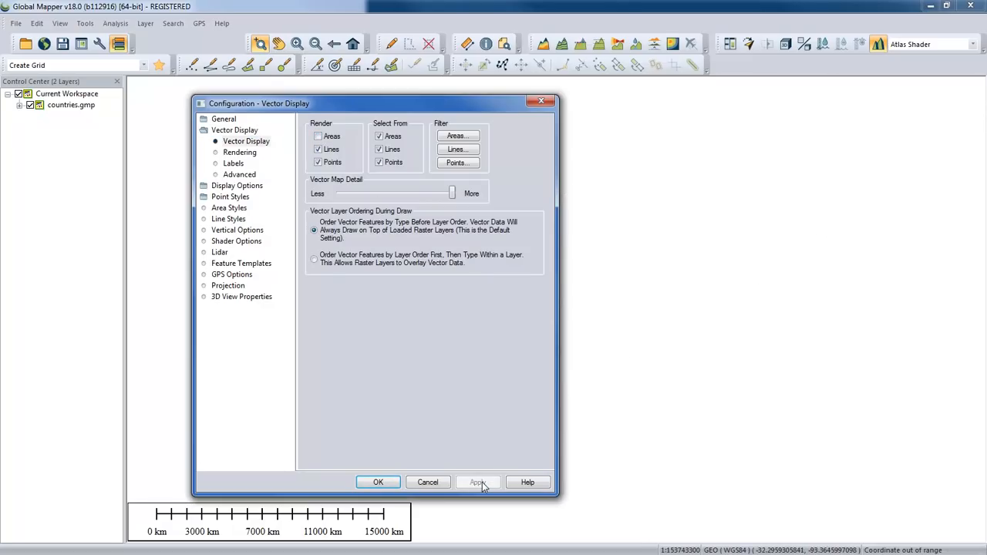
- Turn rendering of area features back on and apply it to the map
click(318, 137)
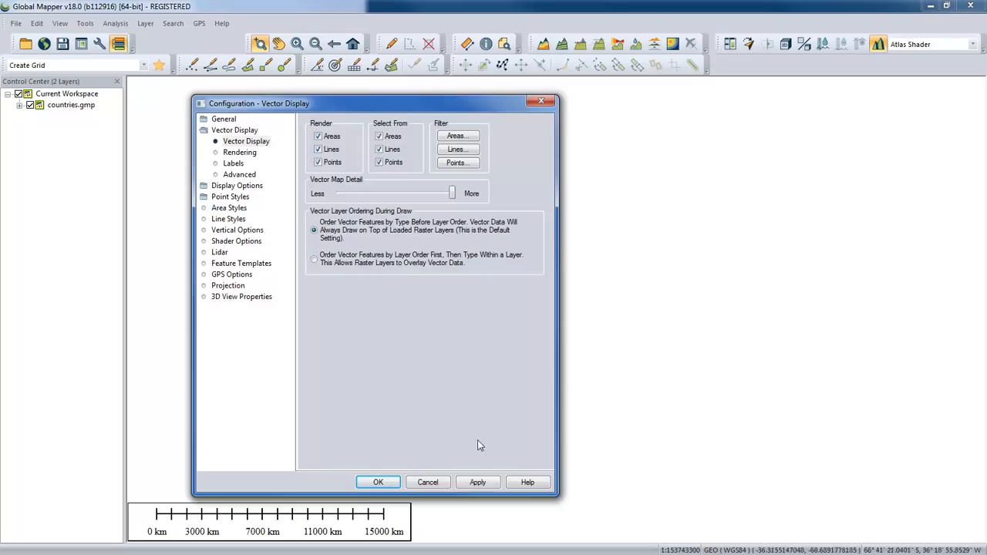
click(478, 482)
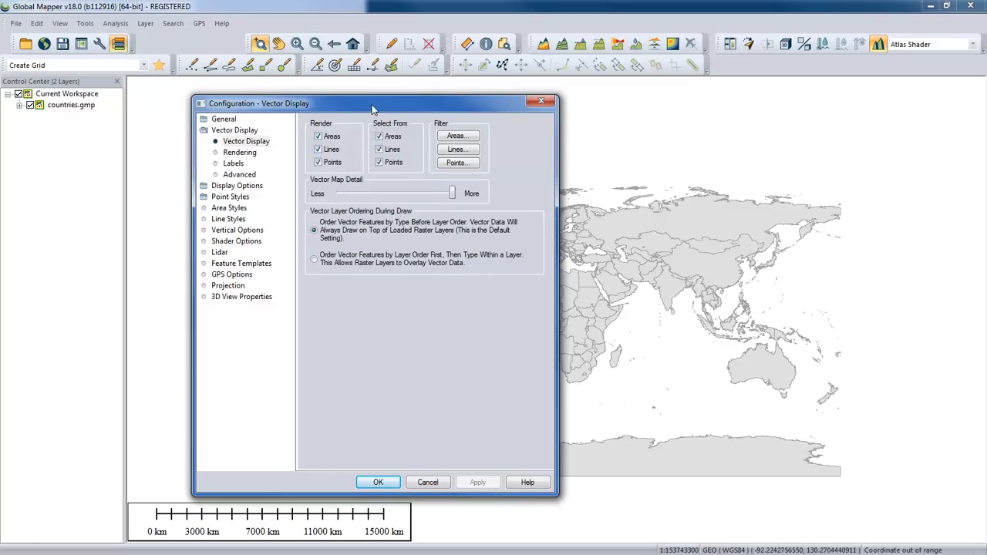
drag(381, 110, 361, 108)
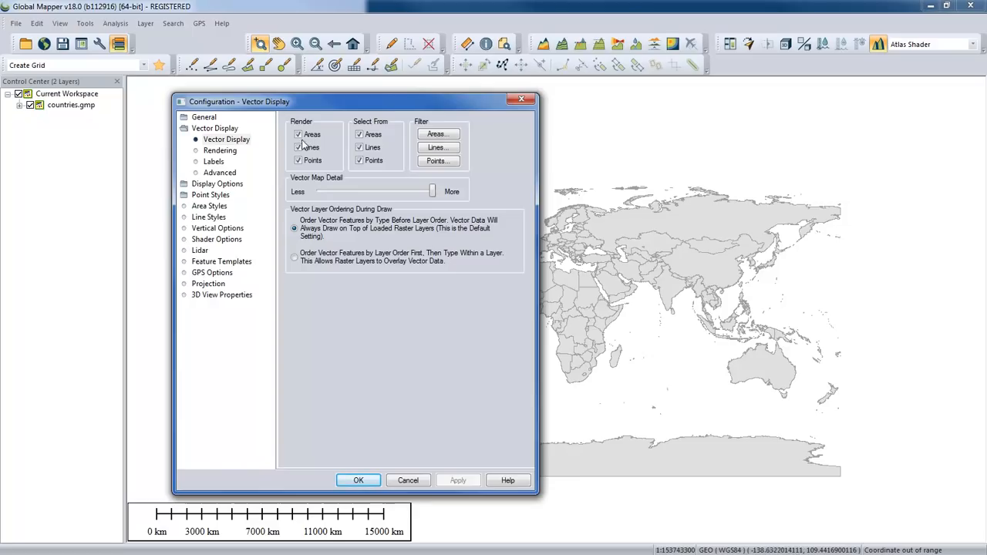
- Look through the feature types in the Areas filter and leave it without changes
click(445, 140)
drag(393, 234, 393, 241)
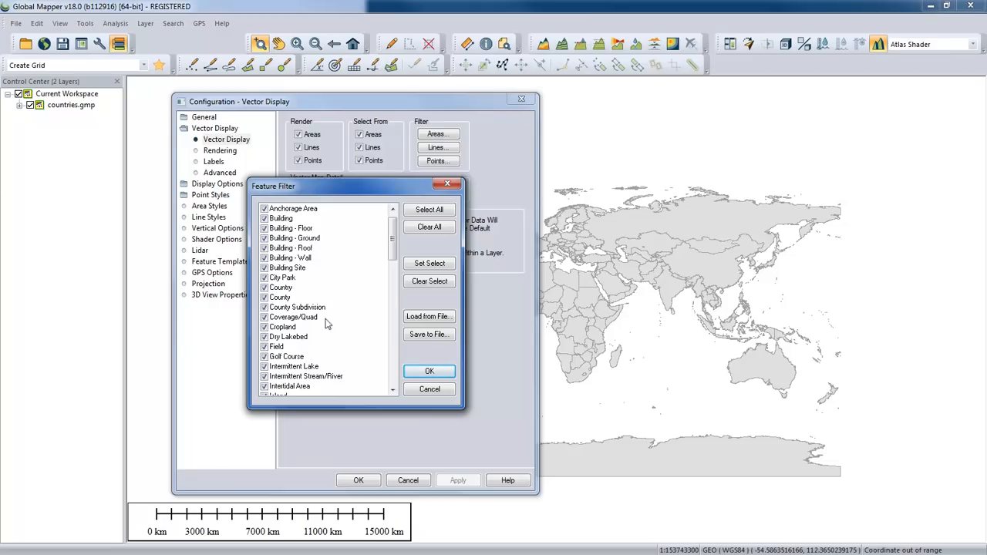
click(429, 390)
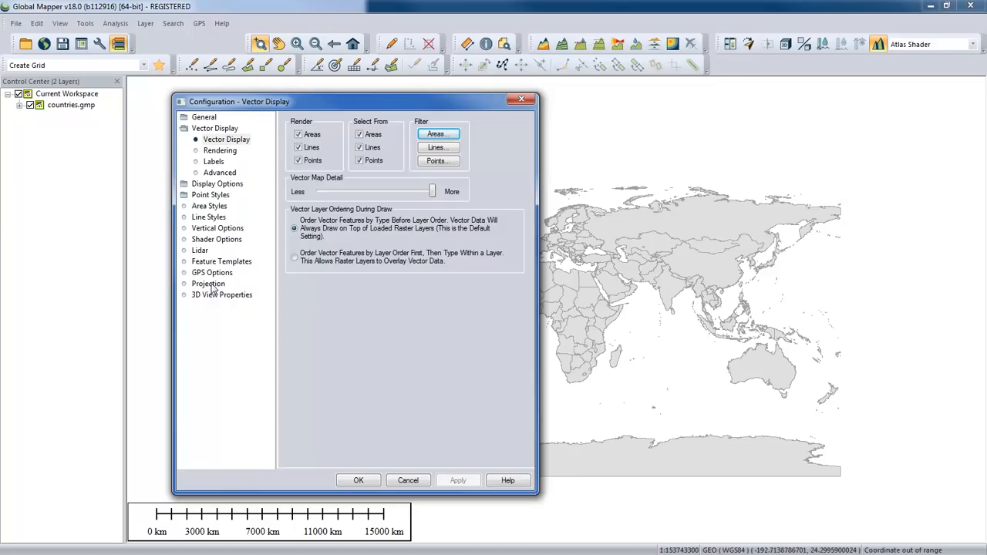
- Look through the Projection settings and the area styles, including City Park, and leave the configuration without changes
drag(378, 101, 322, 97)
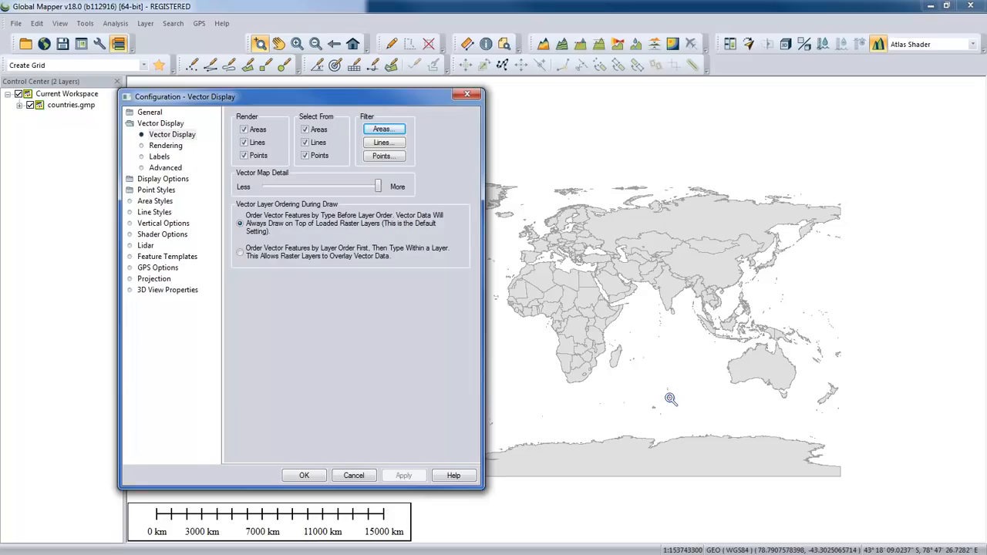
click(163, 280)
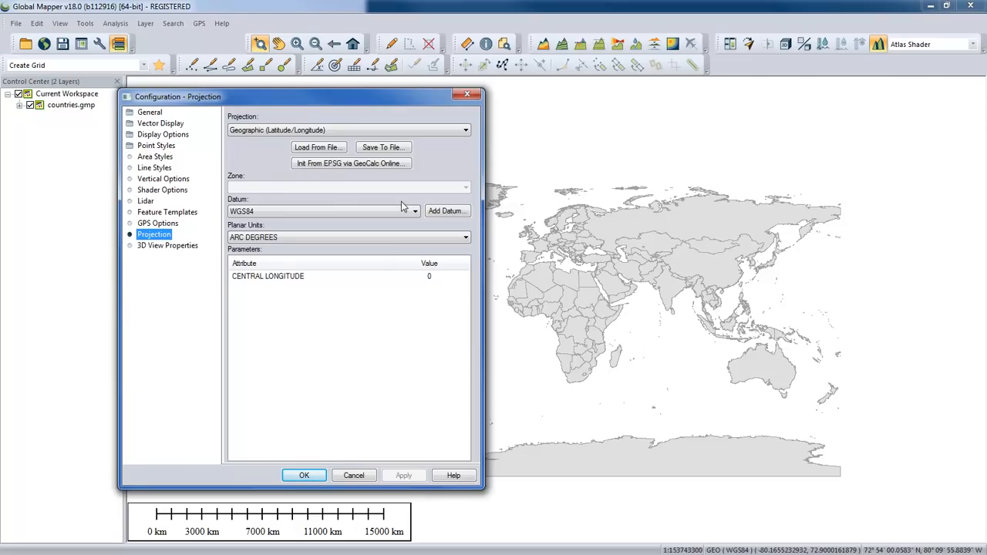
click(158, 158)
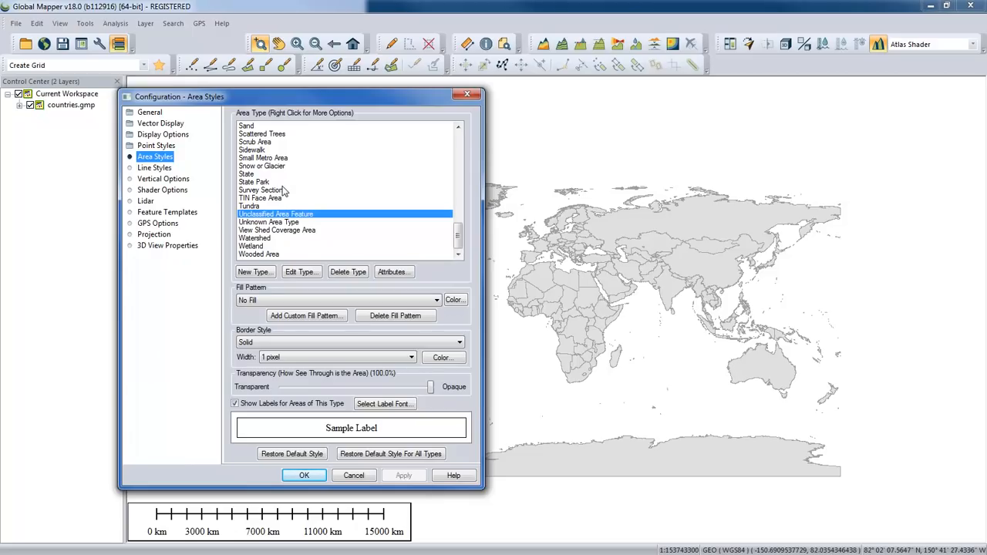
drag(460, 235, 460, 160)
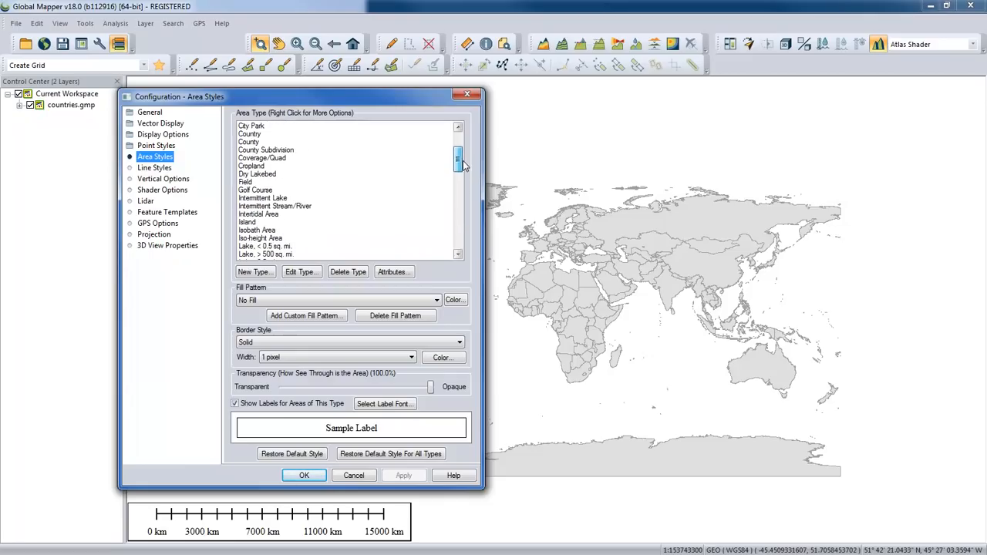
click(260, 126)
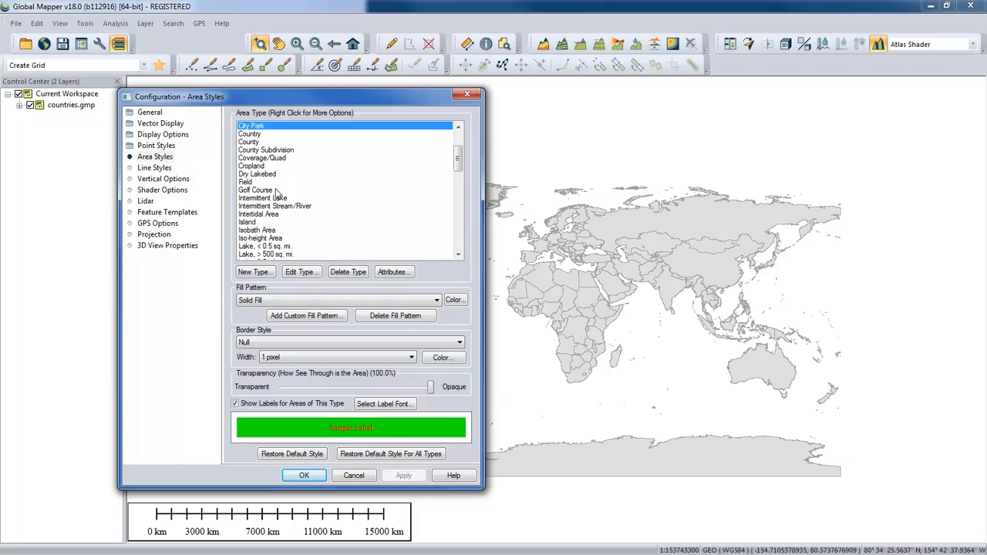
click(363, 476)
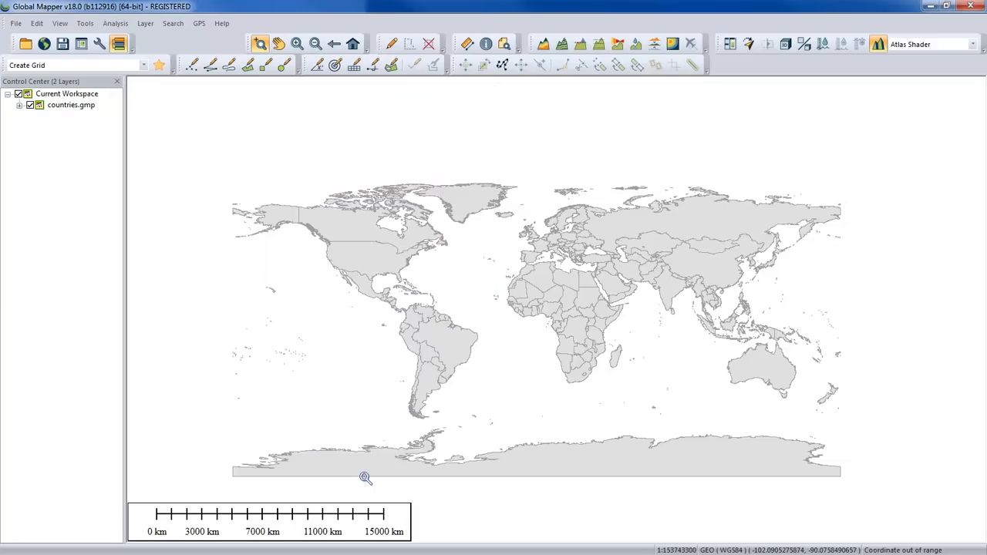
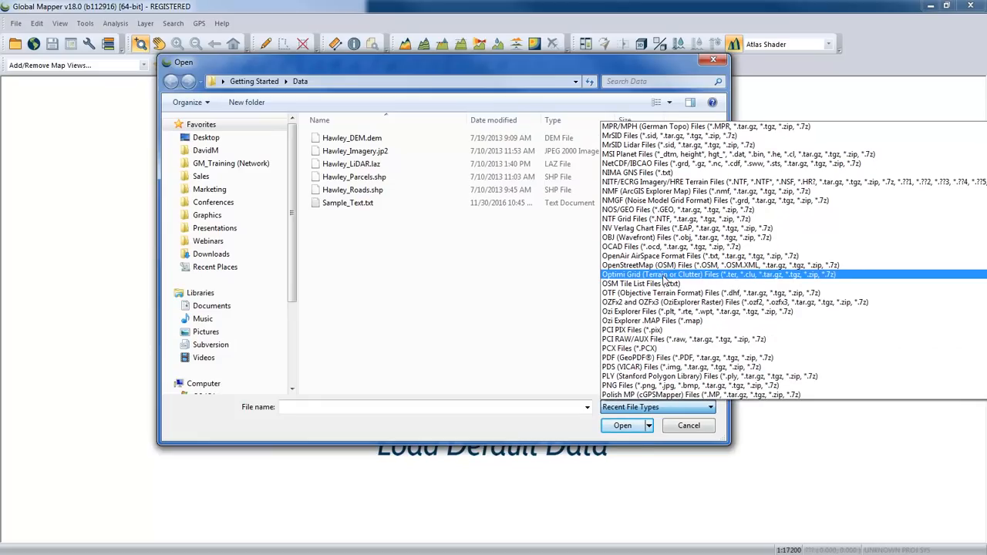
- Look through the list of supported file types for opening data, leaving Recent File Types selected
scroll(665, 287, down, 4)
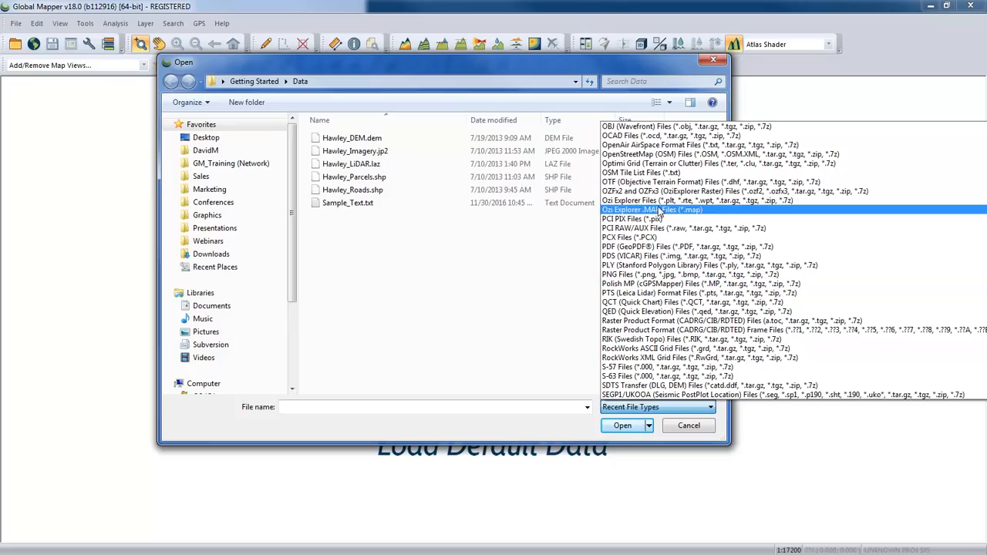
click(638, 71)
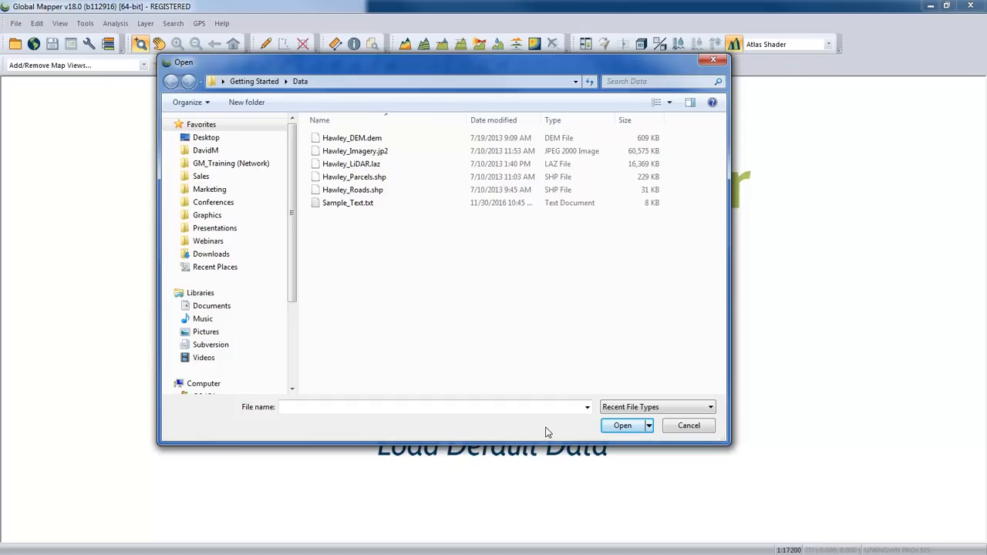
- Load the Hawley_Imagery.jp2 aerial image from the Getting Started Data folder into the map
click(640, 408)
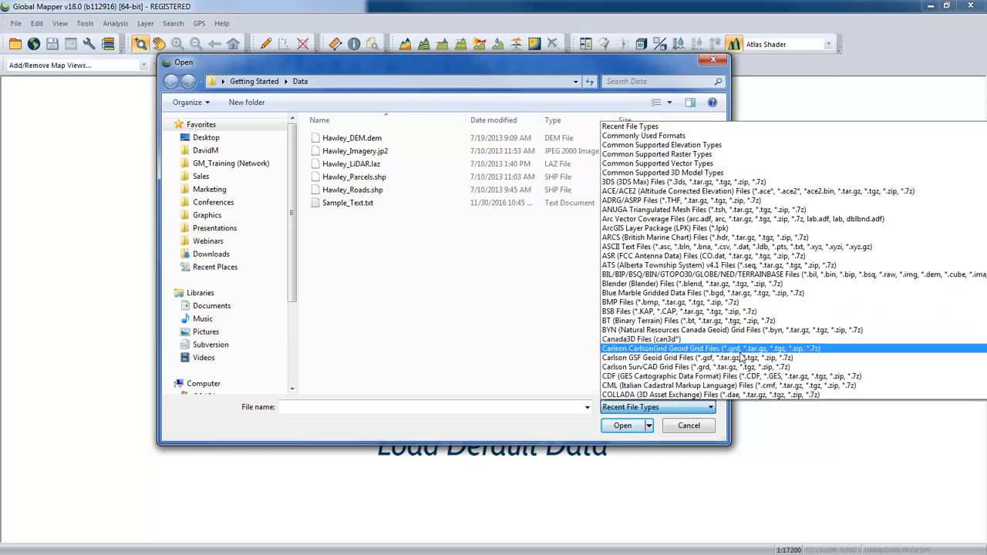
click(615, 60)
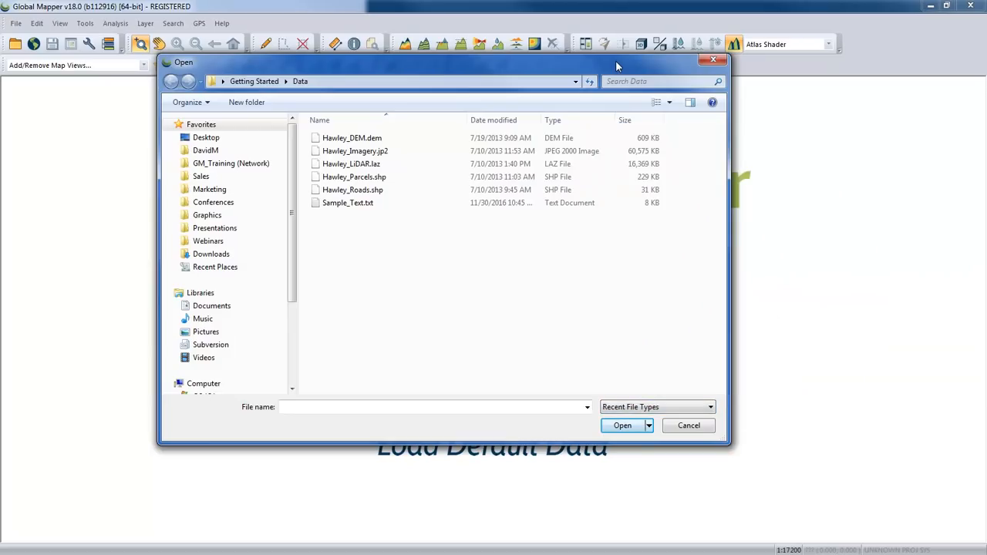
click(379, 153)
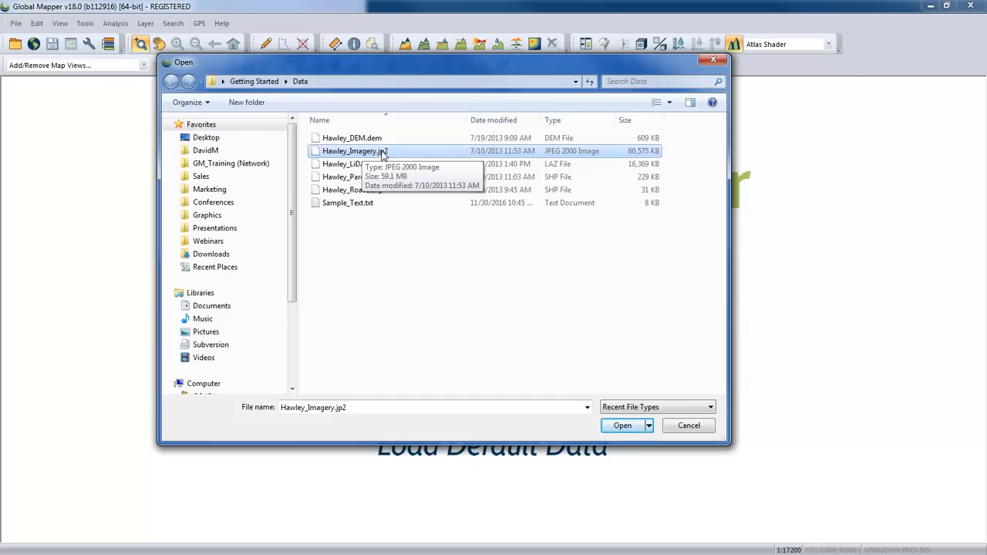
click(622, 425)
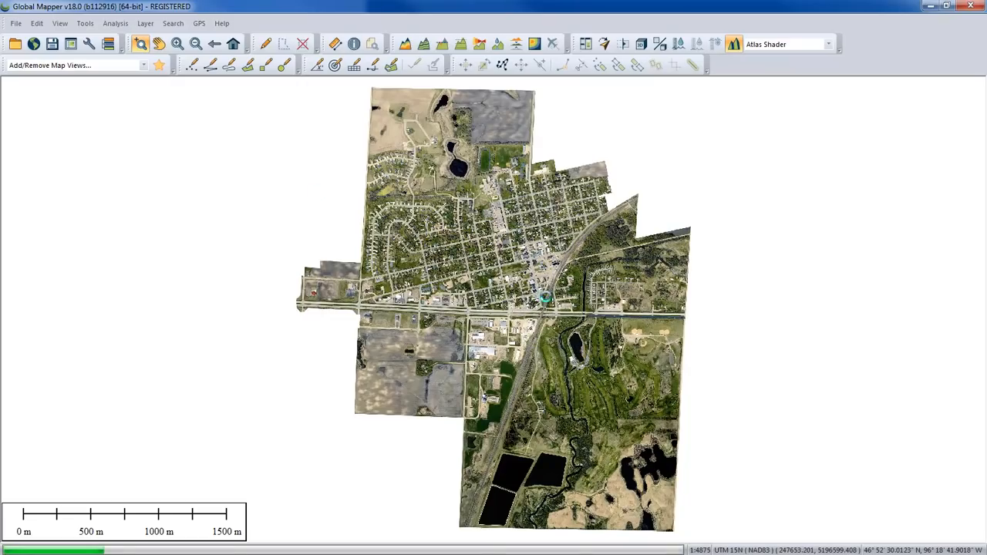
click(547, 298)
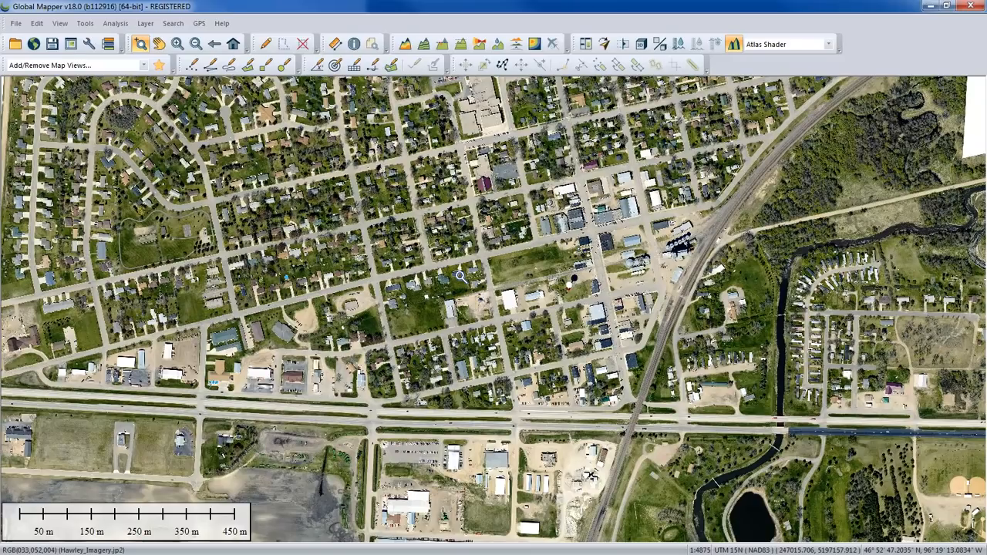
- Load the Hawley_Parcels.shp parcel boundaries from the same Data folder over the imagery
click(14, 23)
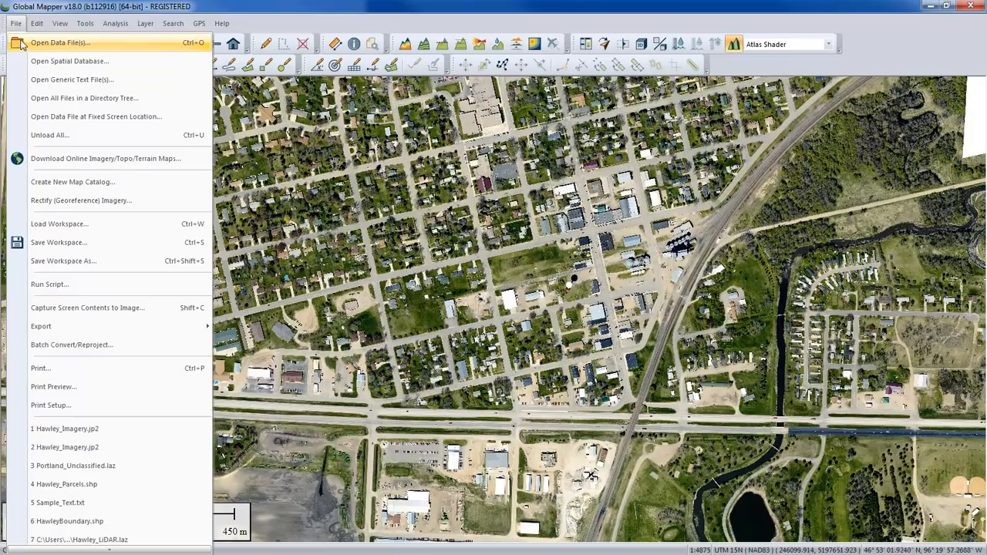
click(137, 5)
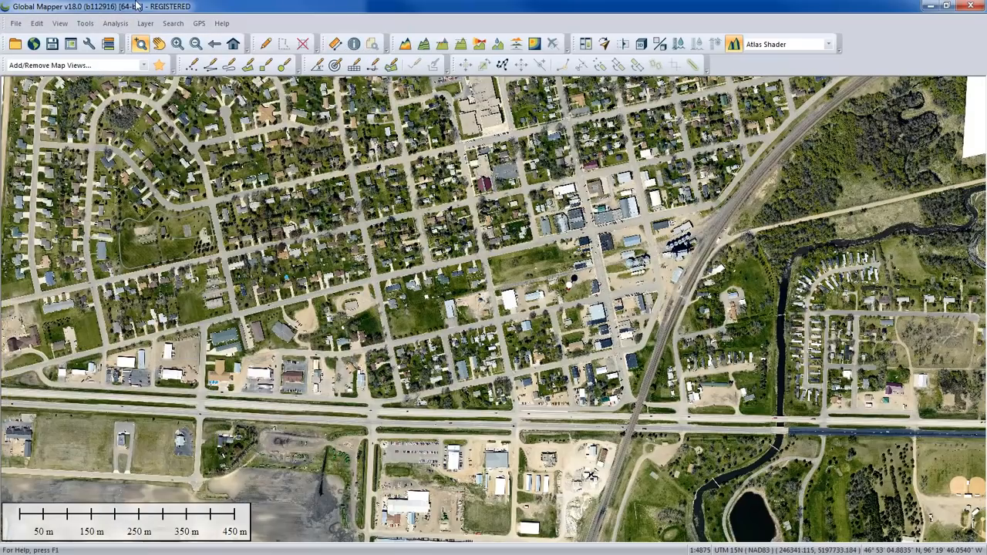
click(15, 23)
click(26, 42)
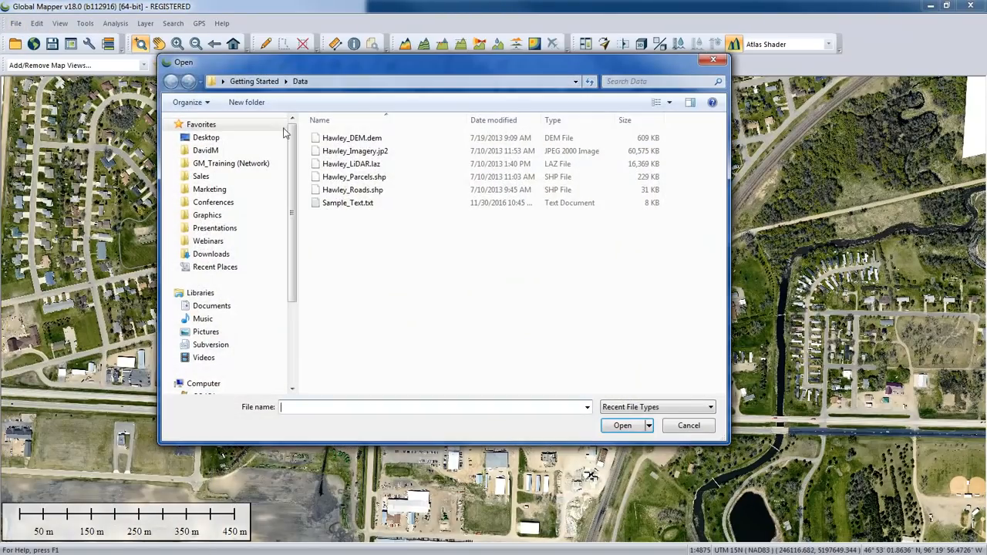
click(385, 177)
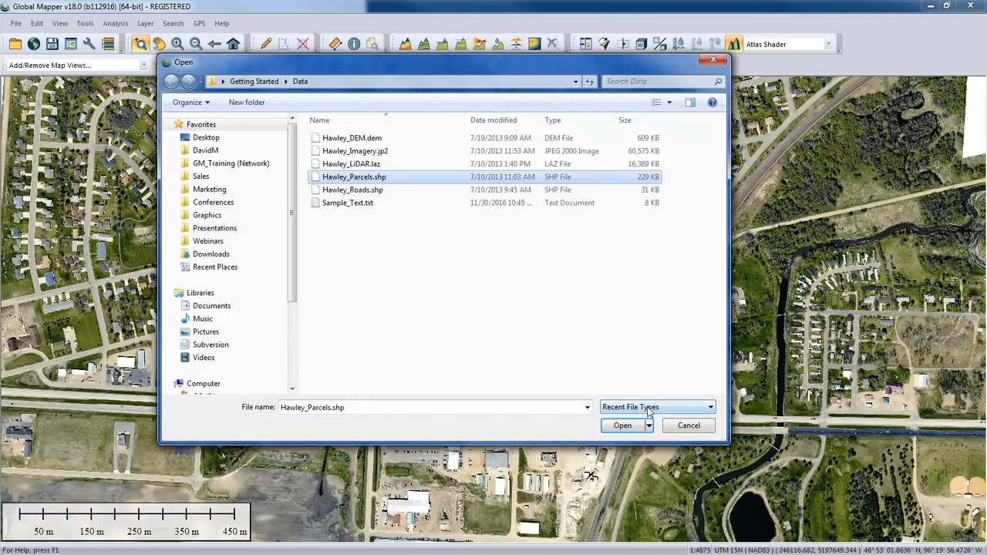
click(623, 425)
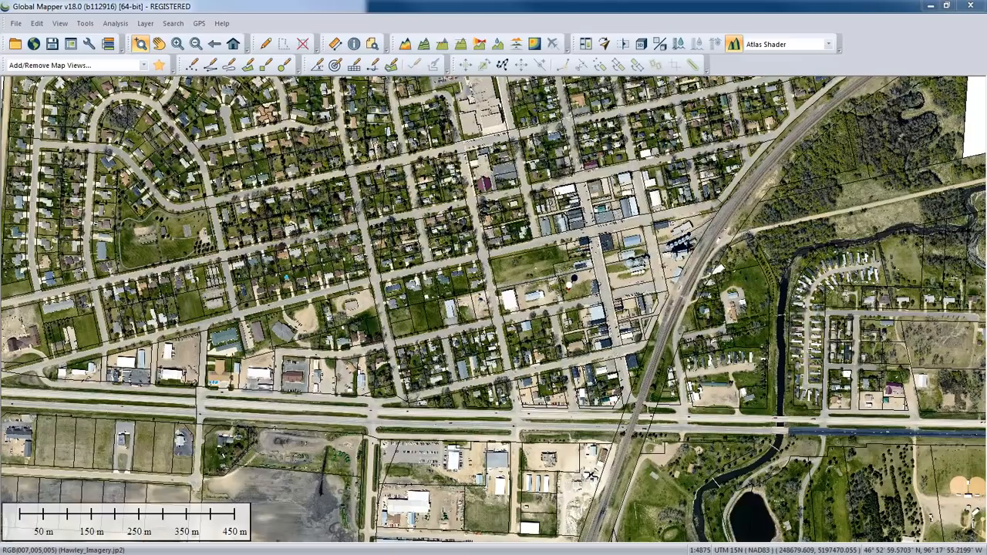
- Add Hawley_Roads.shp and Hawley_DEM.dem to the map straight from the Data folder in Windows Explorer, then move its window out of the way
drag(986, 142, 790, 91)
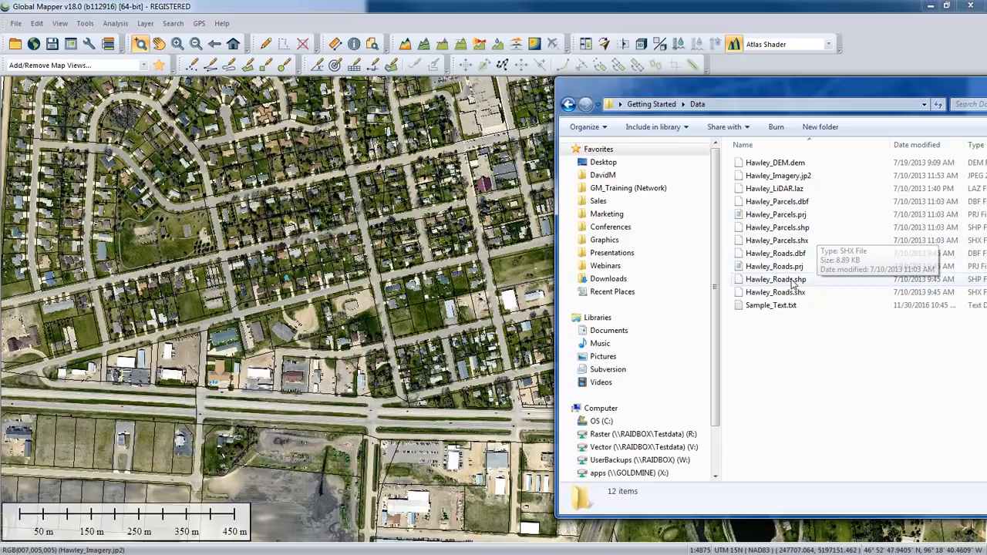
mouse_move(797, 283)
mouse_down()
mouse_move(617, 362)
mouse_move(527, 374)
mouse_move(481, 361)
mouse_up()
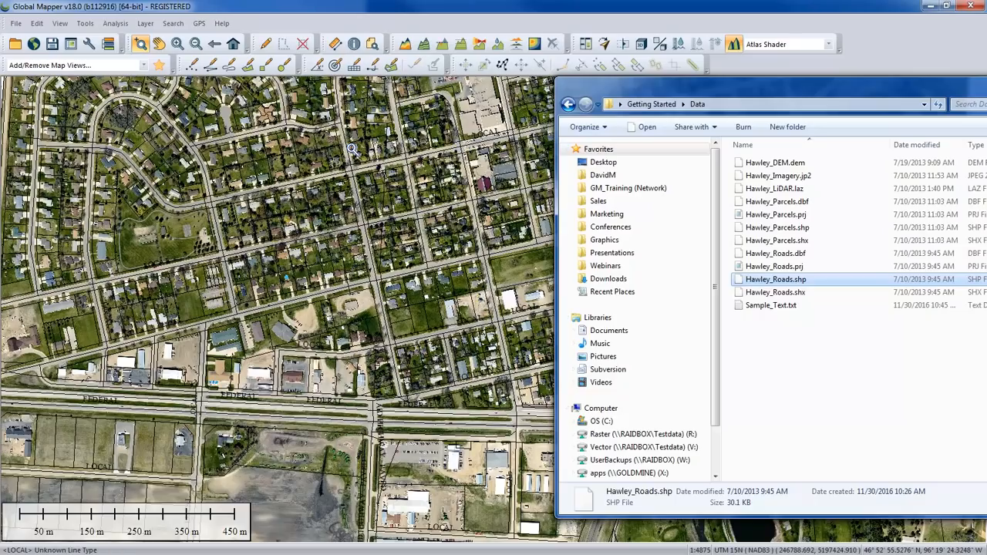
drag(886, 98, 875, 88)
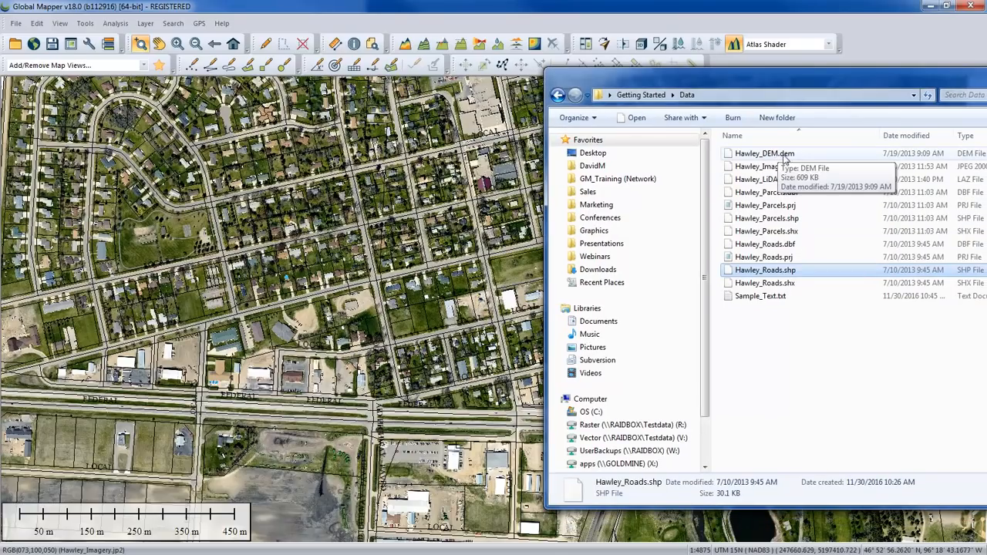
drag(784, 158, 660, 149)
drag(506, 166, 503, 169)
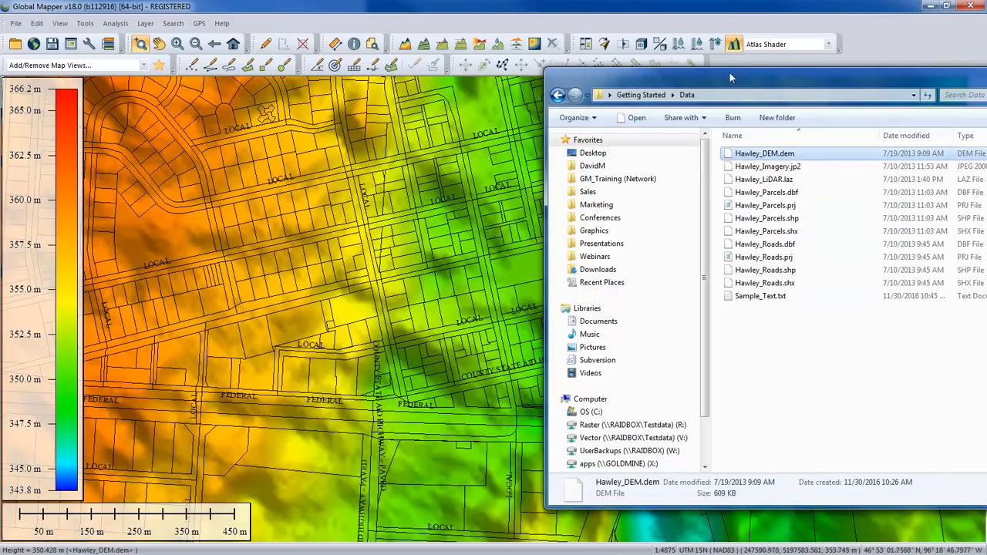
drag(714, 77, 986, 163)
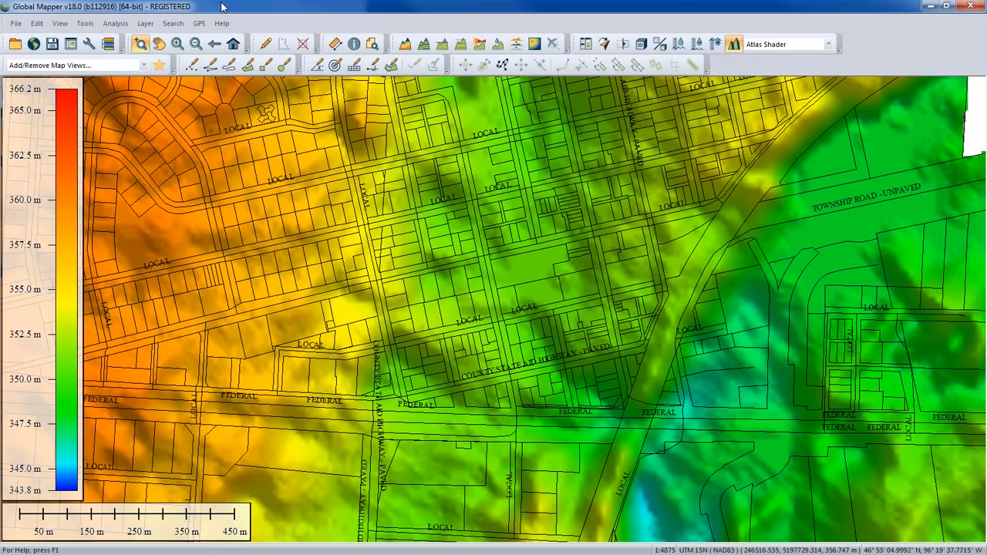
- Show the Control Center, widen it to fit the layer names, and view its layer list options without changing them
key(alt+c)
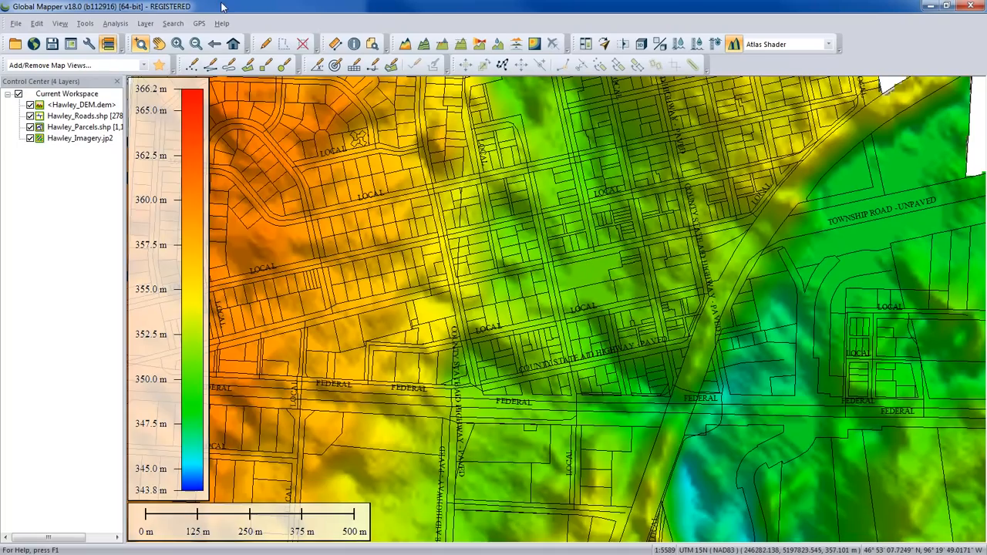
drag(127, 171, 155, 172)
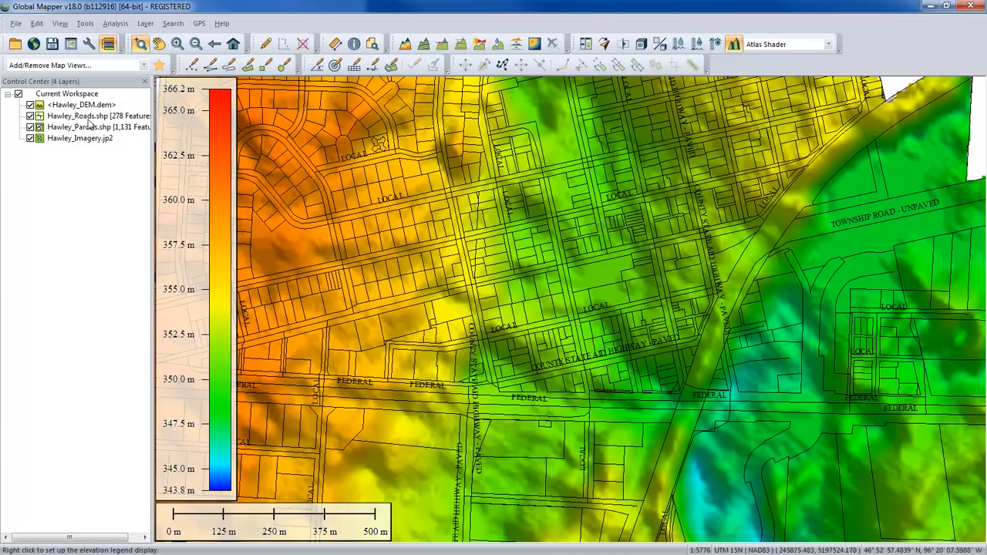
right_click(77, 175)
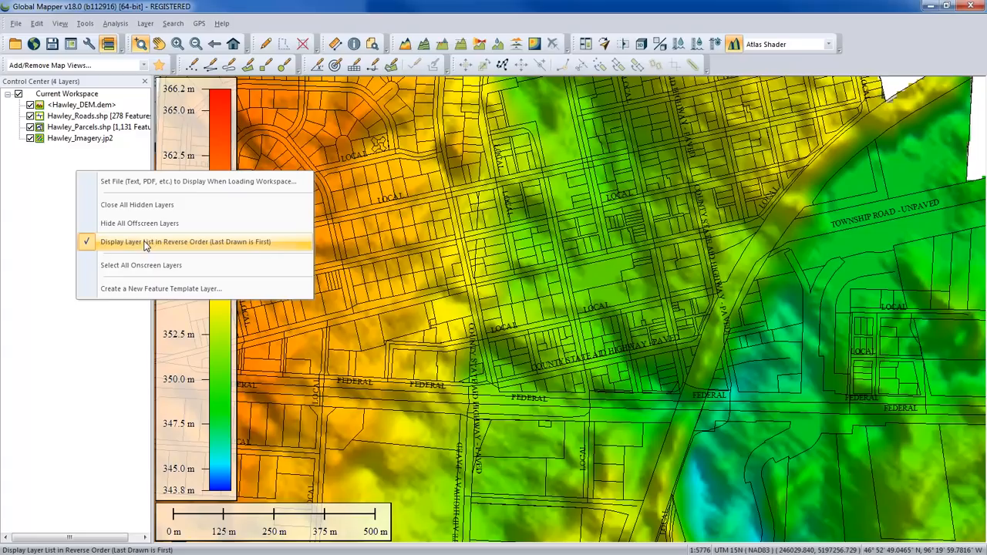
click(195, 4)
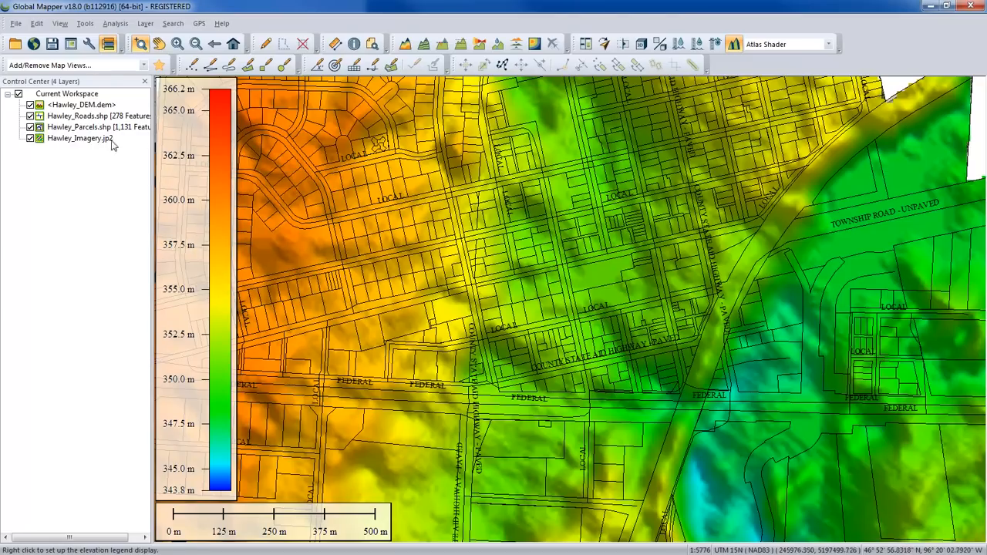
- Move the Hawley_DEM.dem layer below Hawley_Imagery.jp2 in the layer order and accept drawing vector features in layer order
click(30, 106)
click(30, 105)
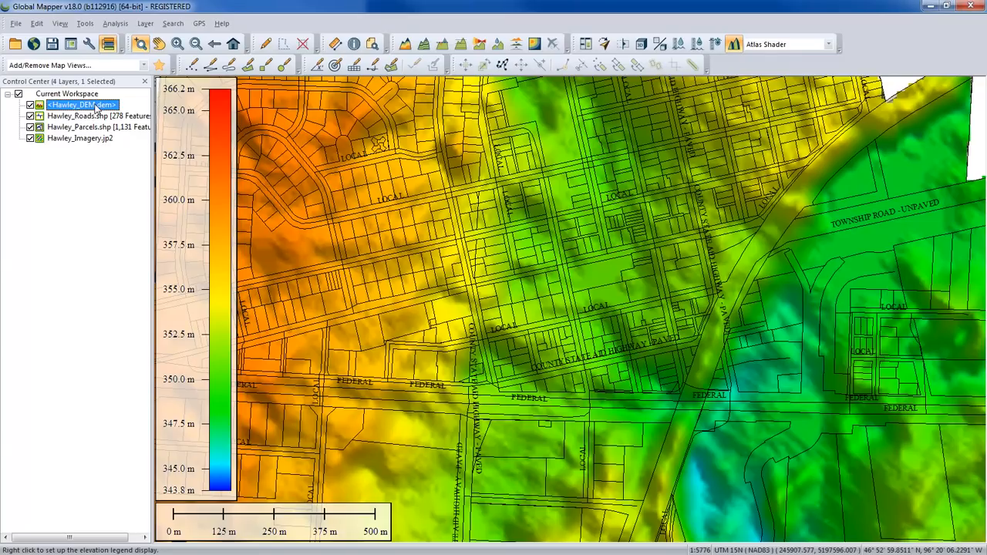
drag(96, 108, 91, 150)
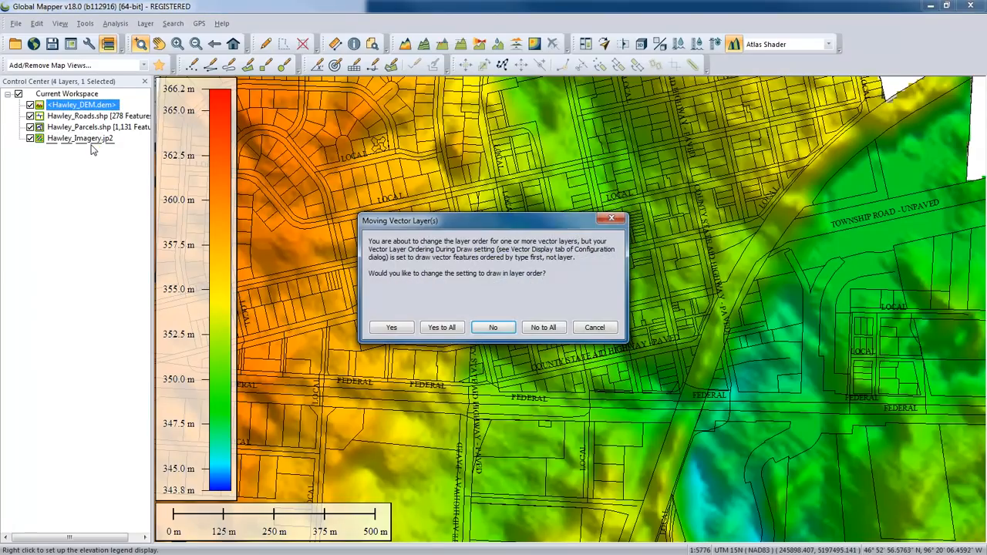
click(393, 329)
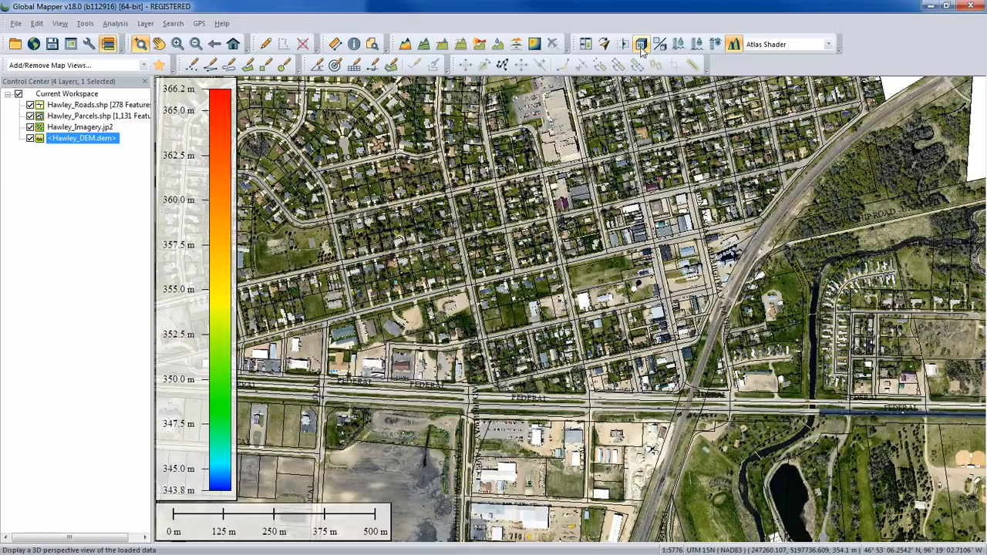
- Display the loaded layers in a 3D View and examine the terrain from a different direction
click(642, 44)
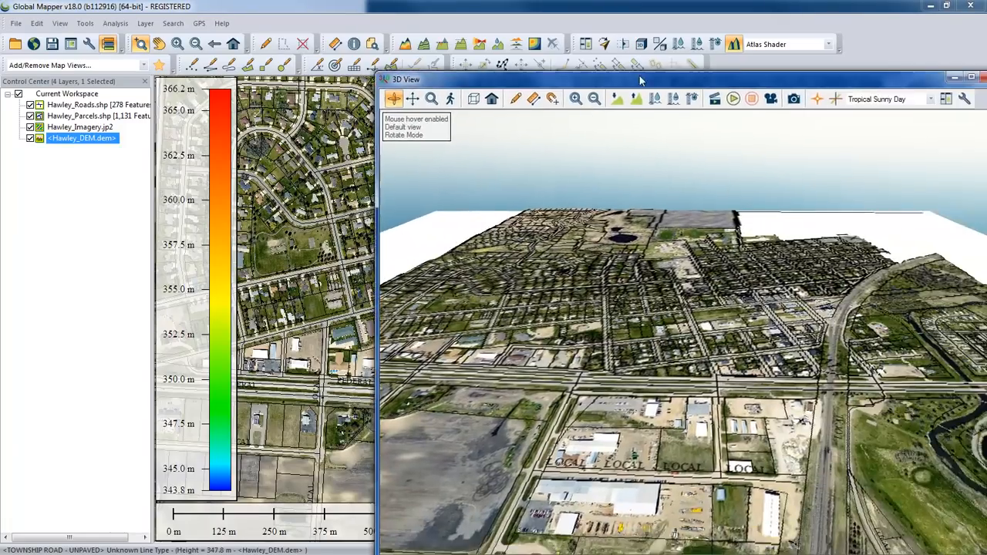
scroll(518, 330, up, 5)
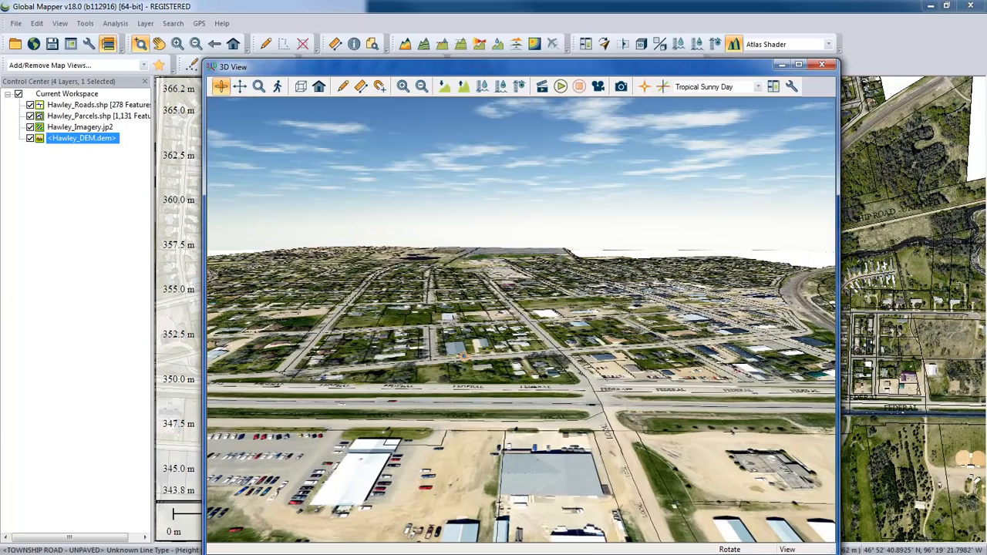
drag(568, 383, 439, 152)
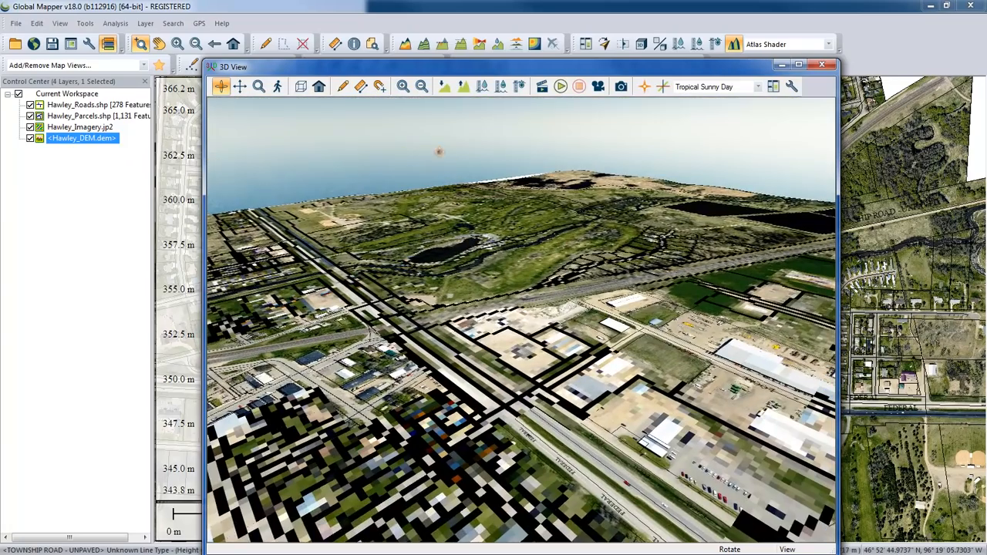
- Increase the 3D View's vertical exaggeration to 2.75, inspect the terrain relief up close, and close the 3D View
click(464, 88)
click(464, 88)
click(464, 88)
click(464, 88)
click(463, 87)
click(463, 88)
click(463, 88)
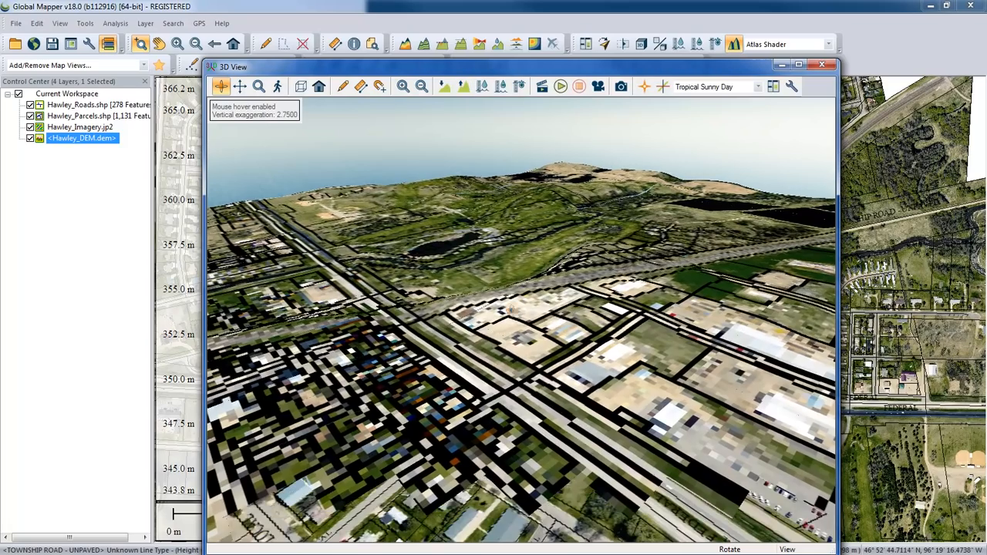
scroll(593, 235, up, 3)
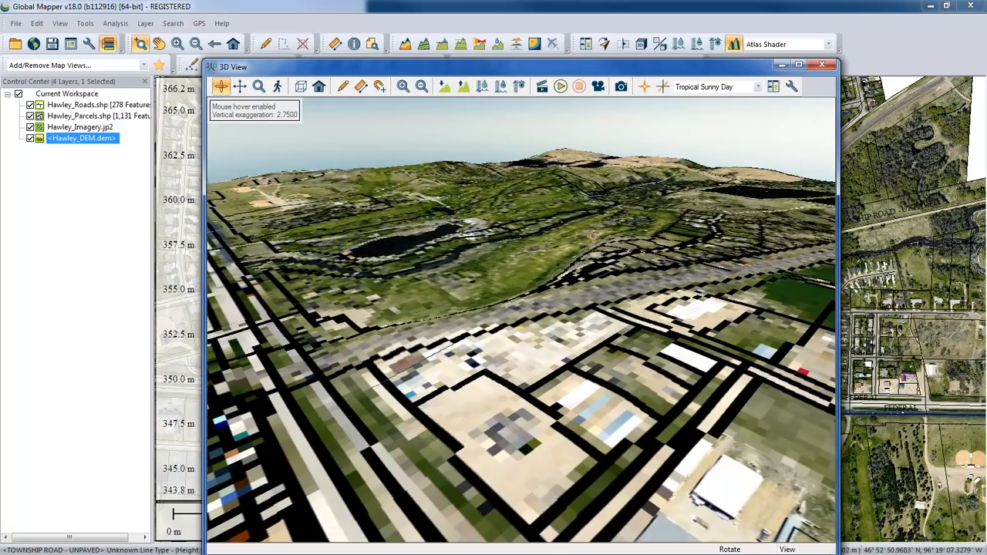
scroll(590, 234, up, 3)
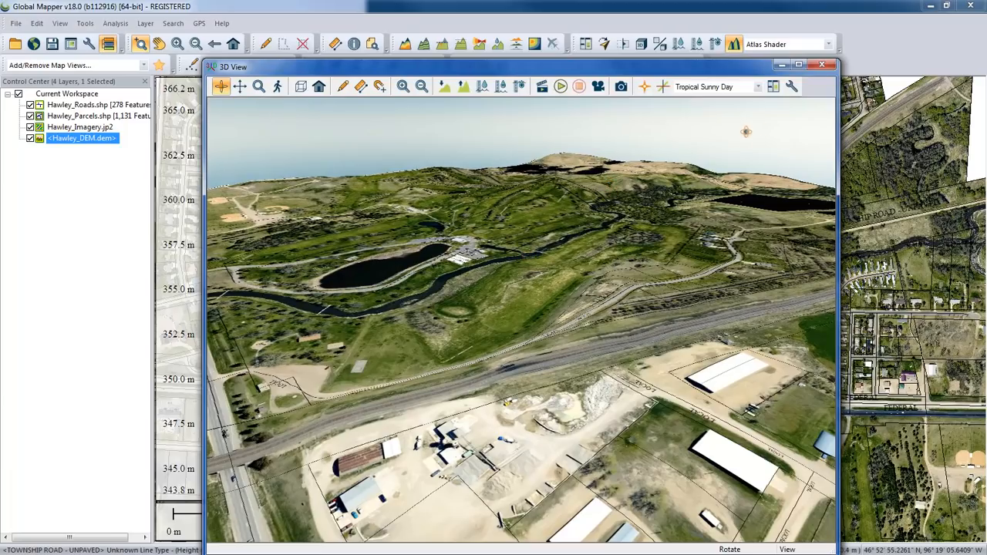
click(823, 66)
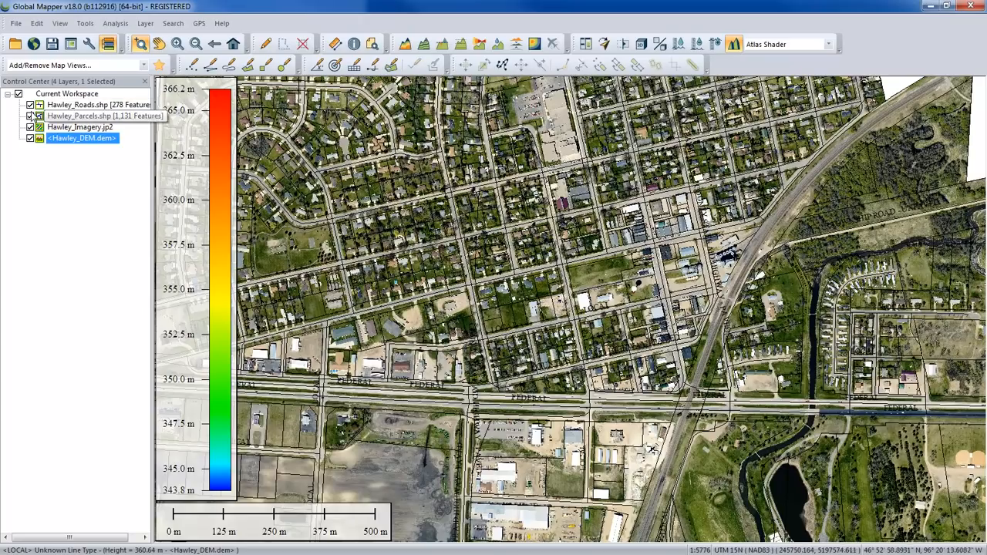
- Style all features in the Hawley_Parcels.shp layer with the same area style: no fill and a solid red 1 pixel border
click(31, 139)
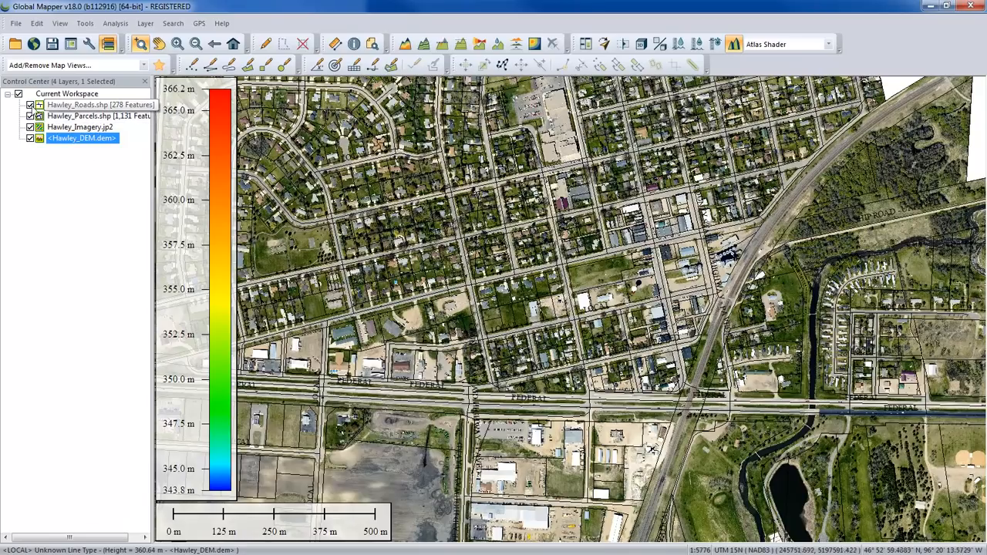
right_click(66, 118)
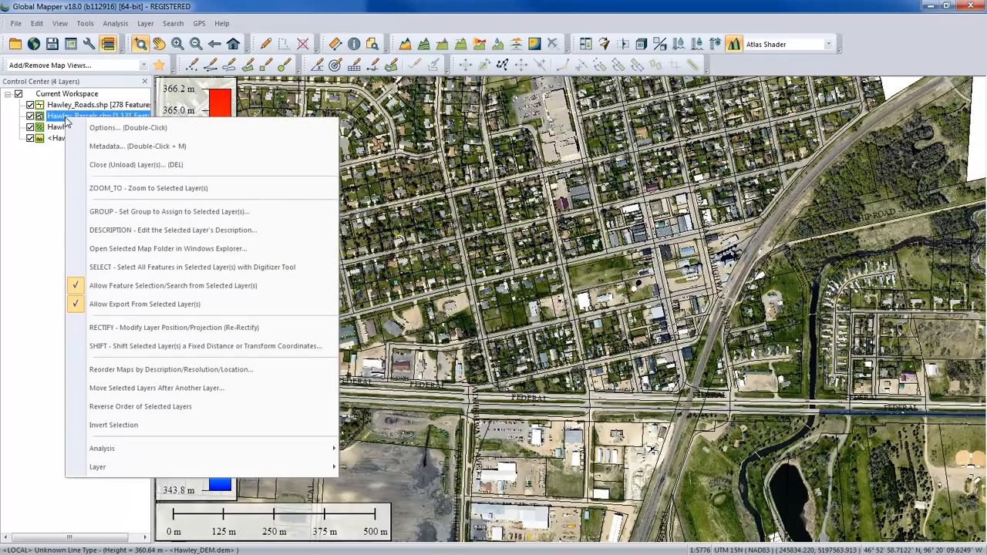
click(114, 130)
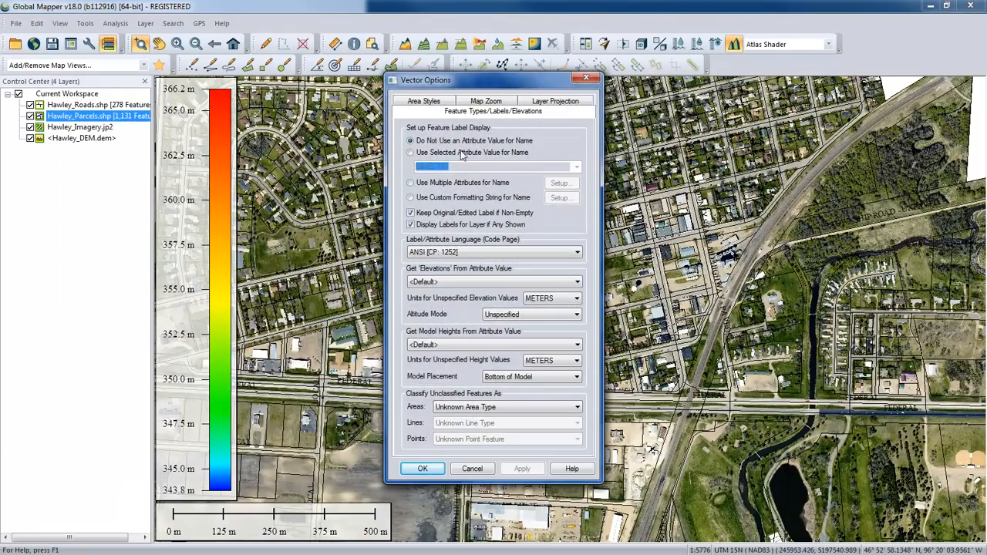
click(423, 101)
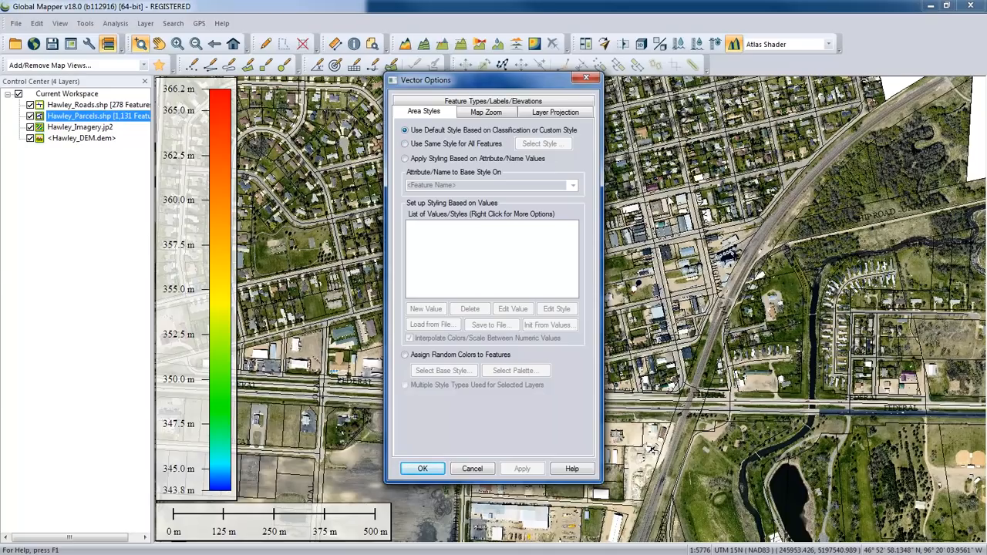
click(406, 145)
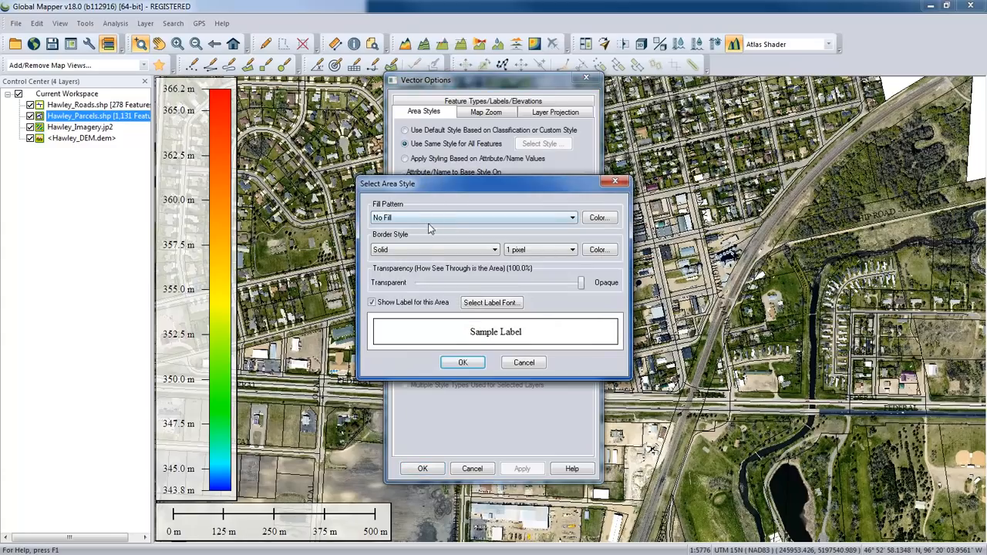
click(587, 251)
click(369, 226)
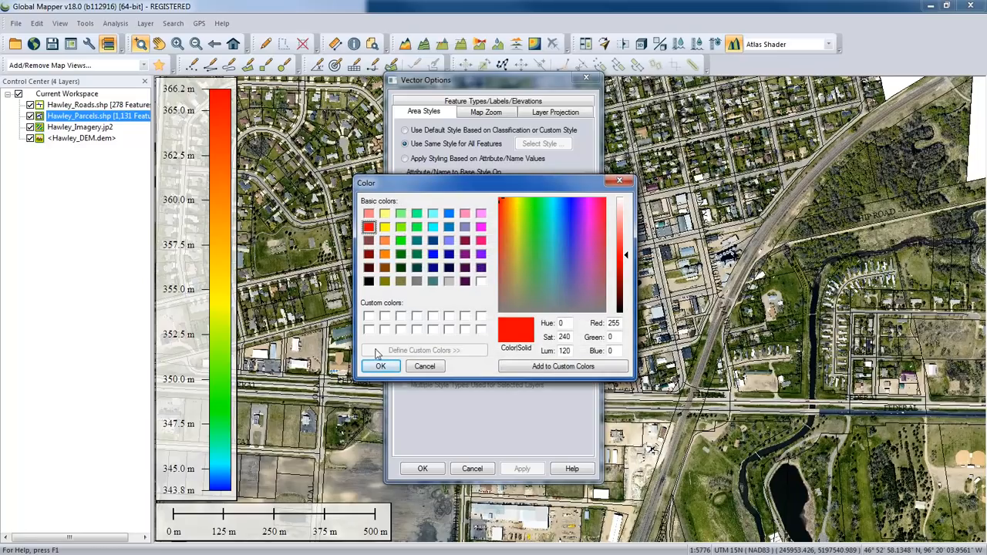
click(415, 368)
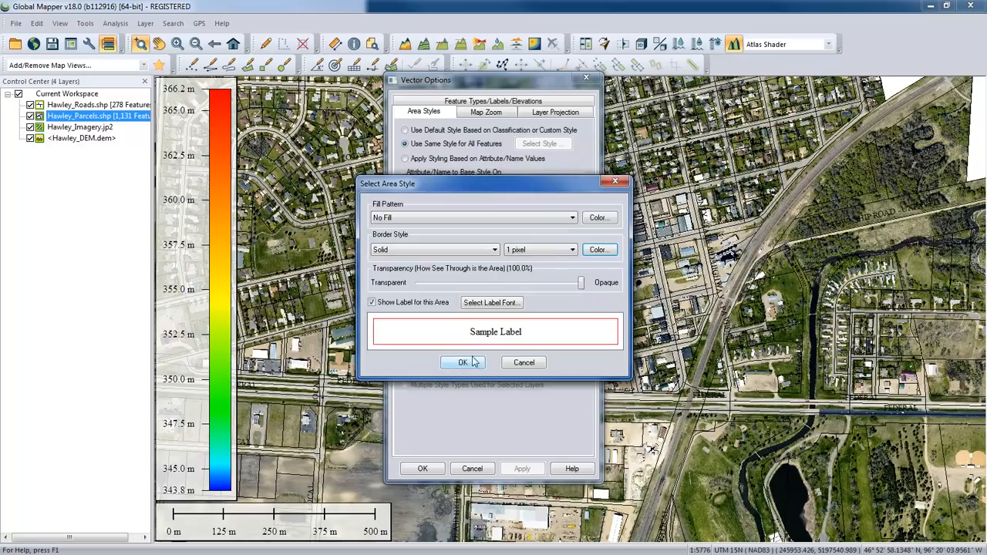
click(465, 365)
click(524, 470)
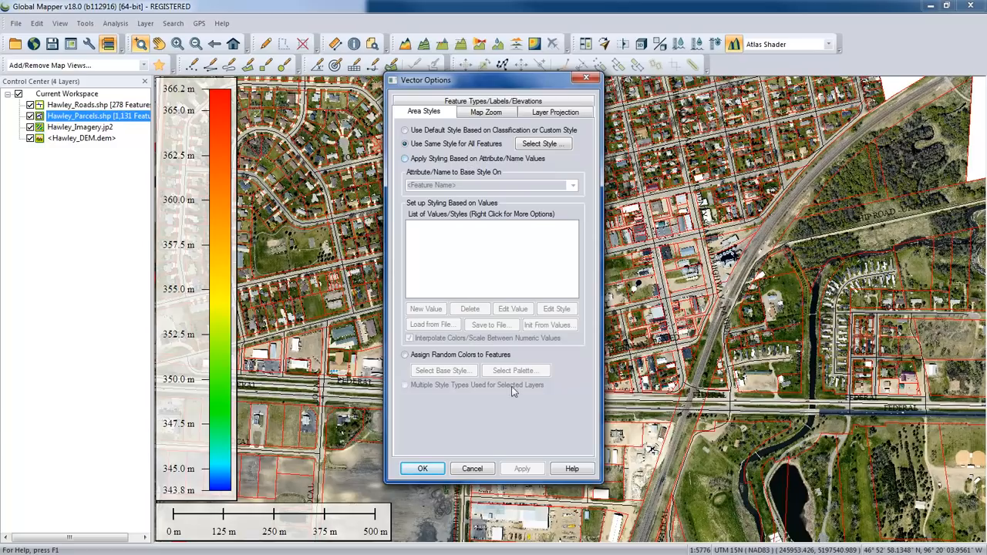
click(473, 470)
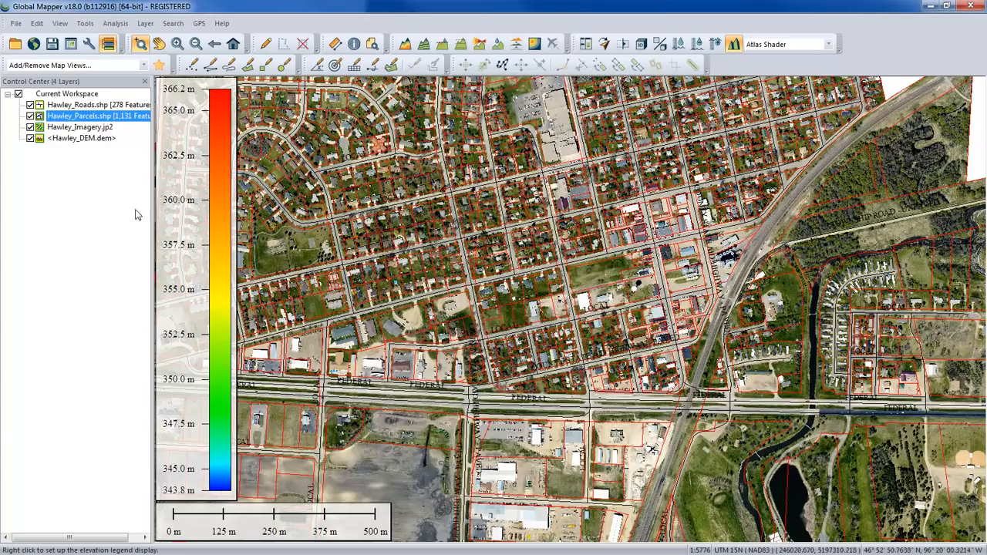
- Review the metadata of the Hawley_Parcels.shp layer through its projection and coverage details, and close it
right_click(77, 116)
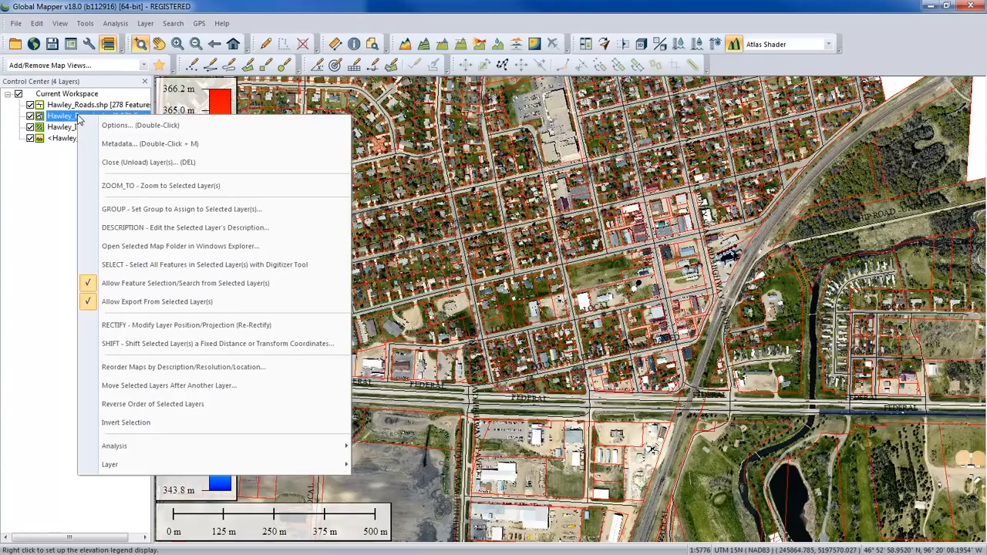
click(125, 144)
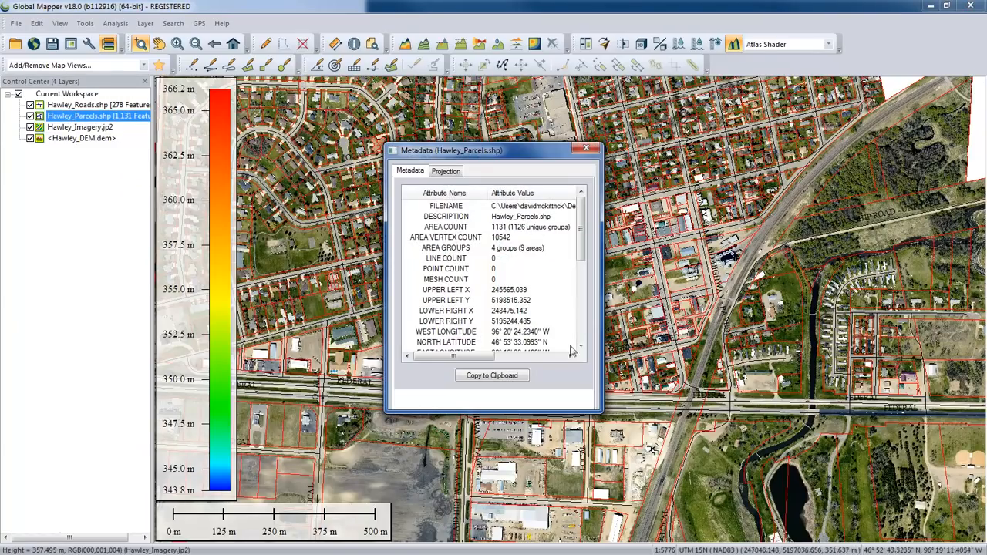
drag(600, 410, 670, 491)
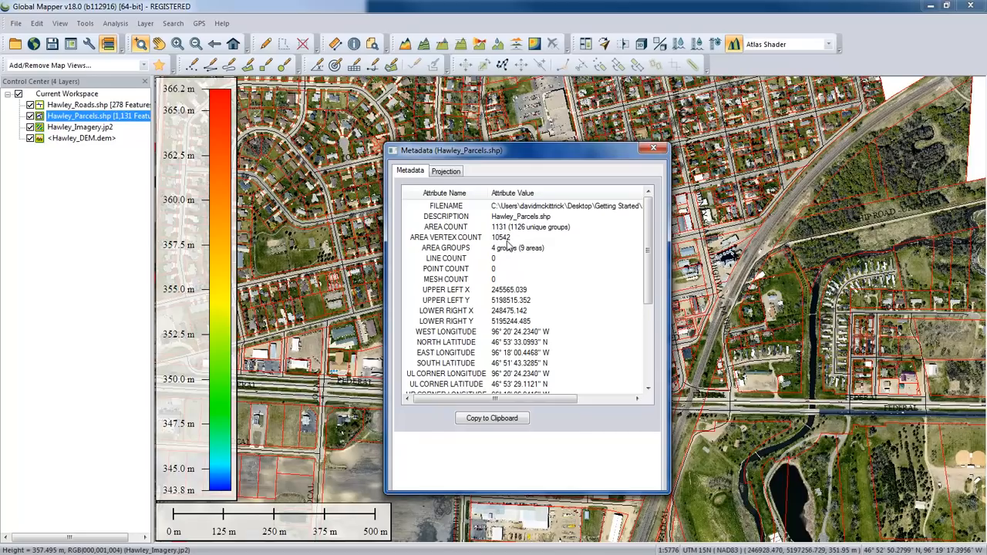
drag(650, 257, 650, 331)
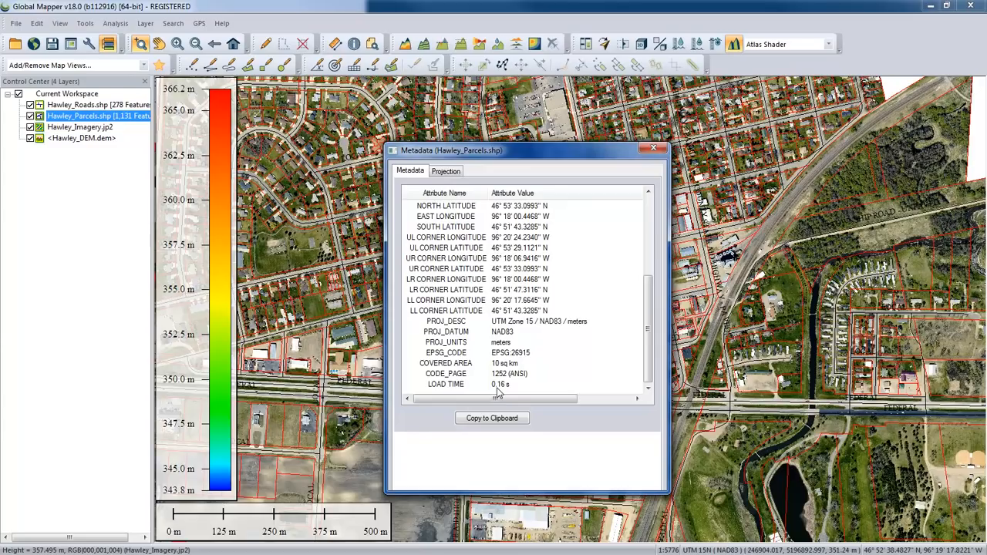
click(653, 148)
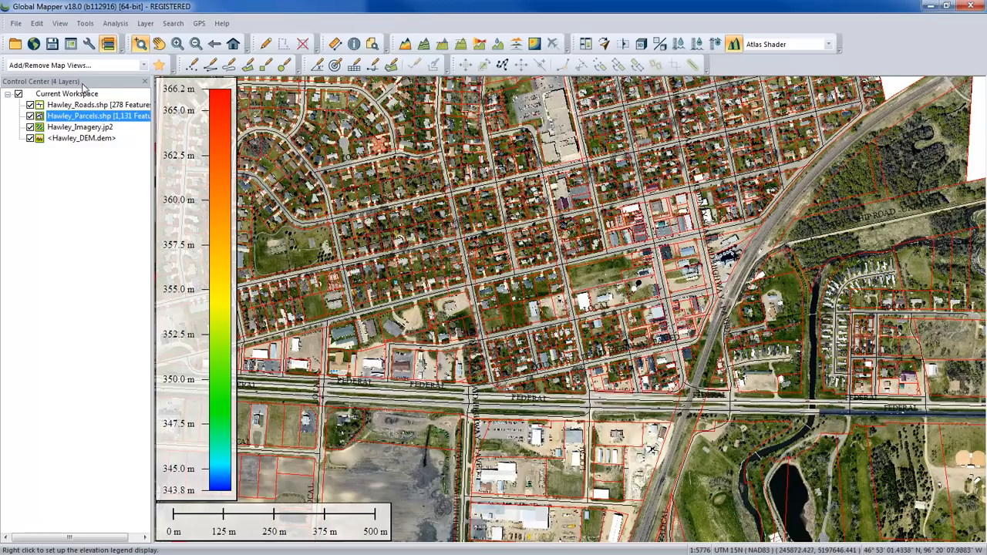
- Float the Control Center over the map, try docking it on the opposite side, and return it to its original side
drag(90, 86, 323, 188)
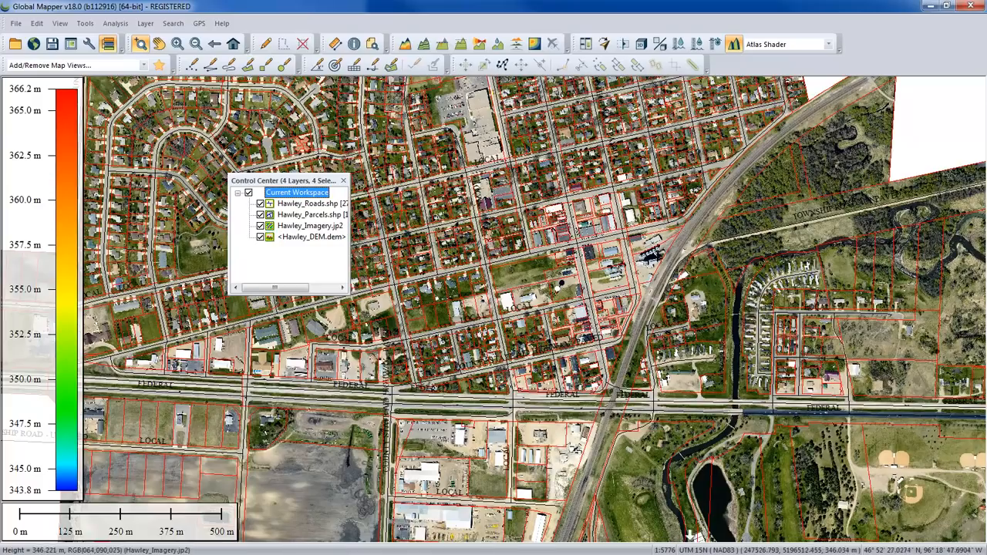
drag(318, 185, 972, 314)
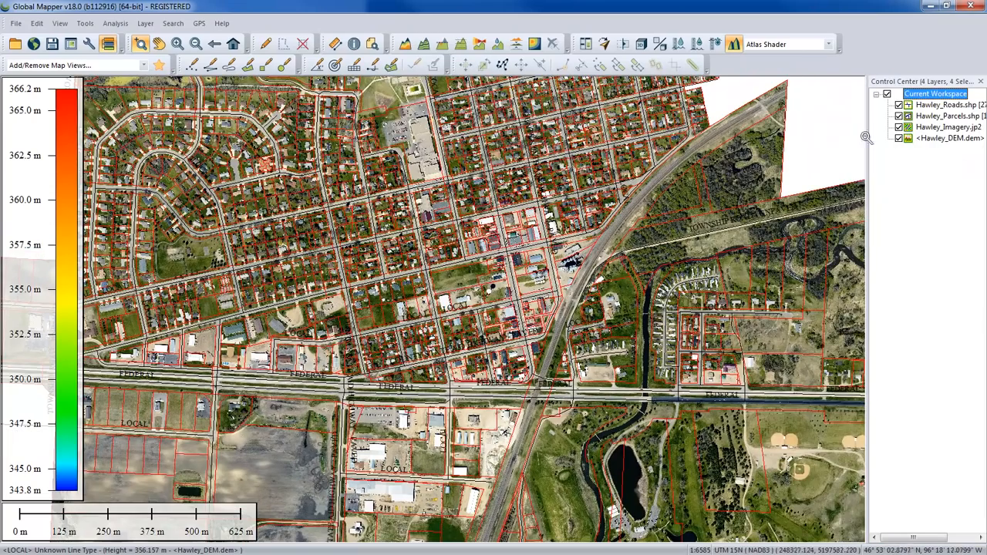
drag(934, 83, 27, 305)
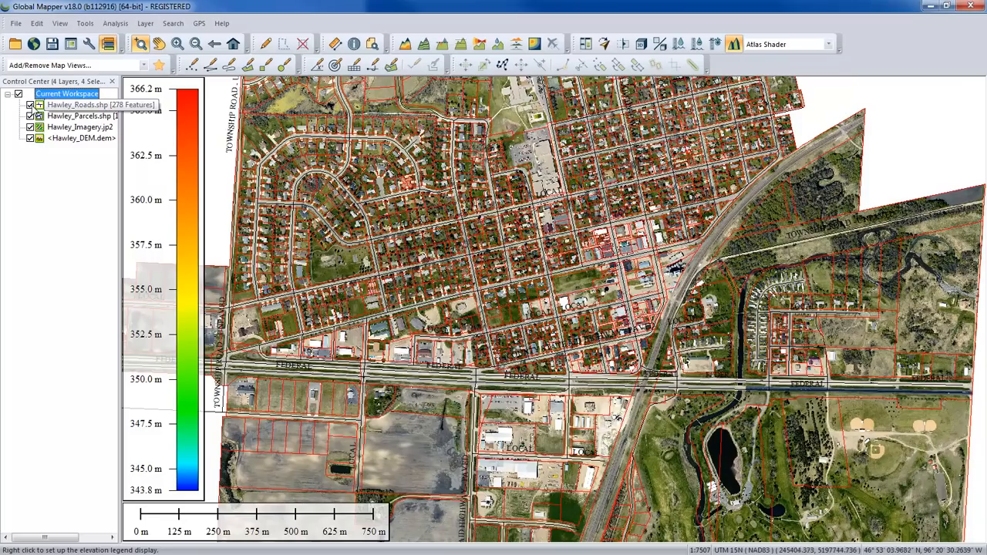
- Hide the Hawley_DEM.dem and Hawley_Imagery.jp2 layers and load the online US National Map Imagery (NAIP) for the current screen bounds
click(30, 138)
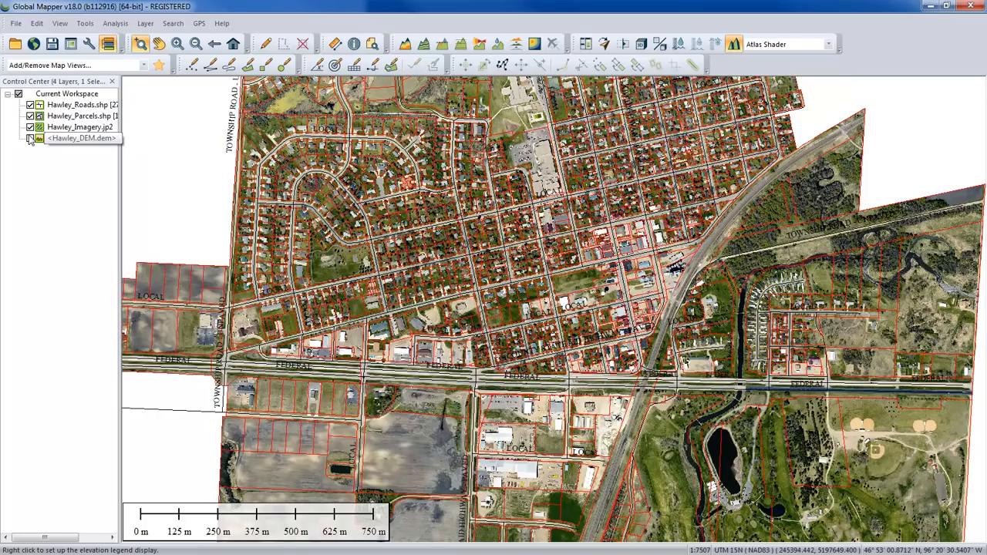
click(30, 128)
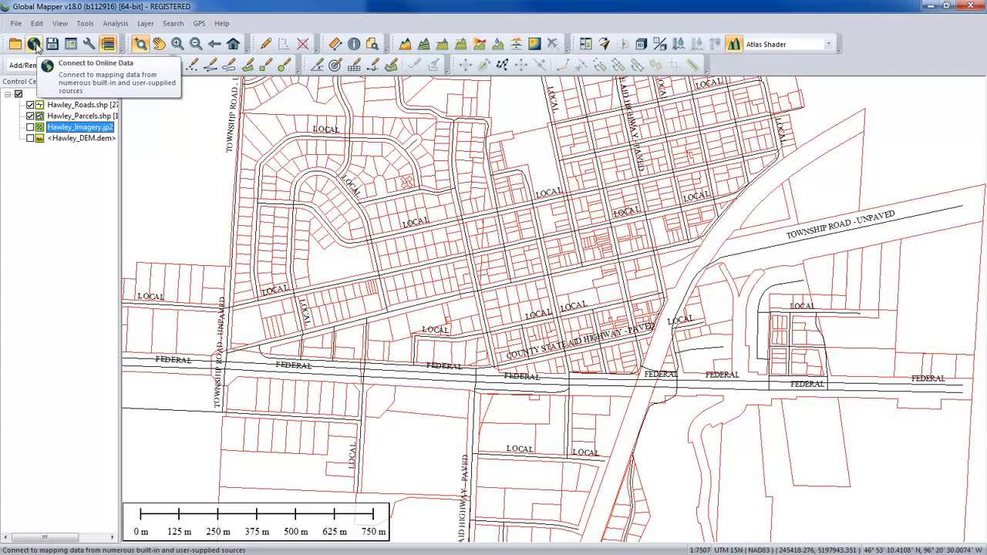
click(34, 44)
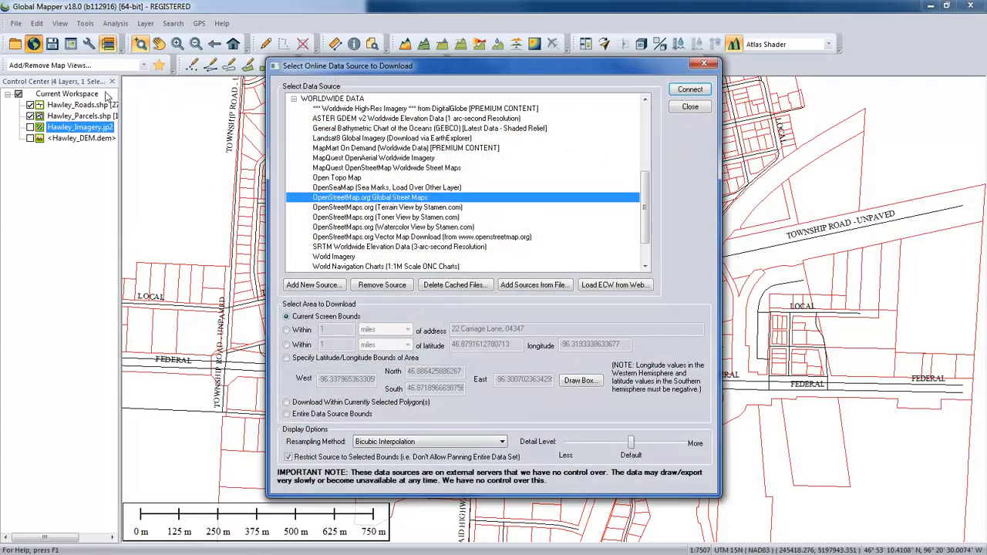
click(293, 101)
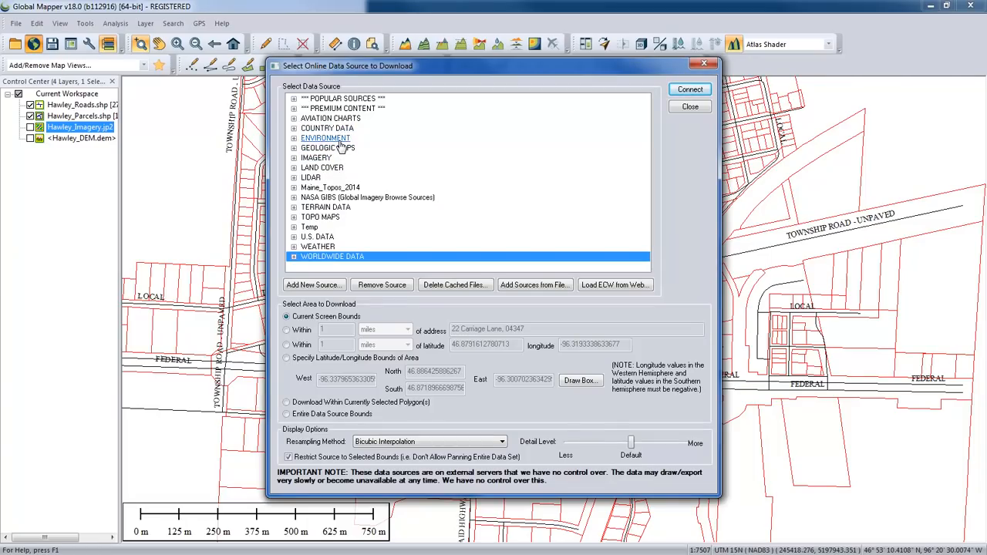
click(294, 238)
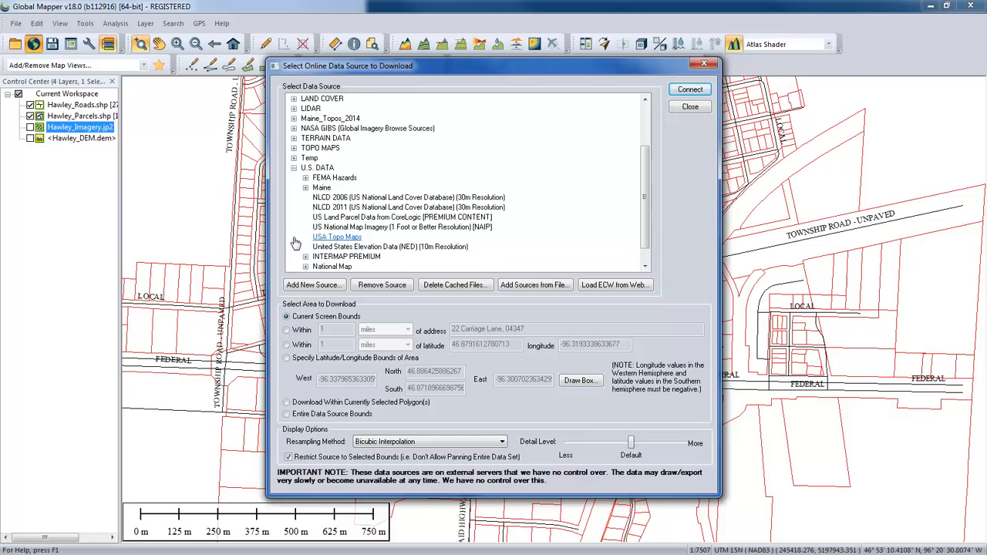
click(294, 169)
click(294, 158)
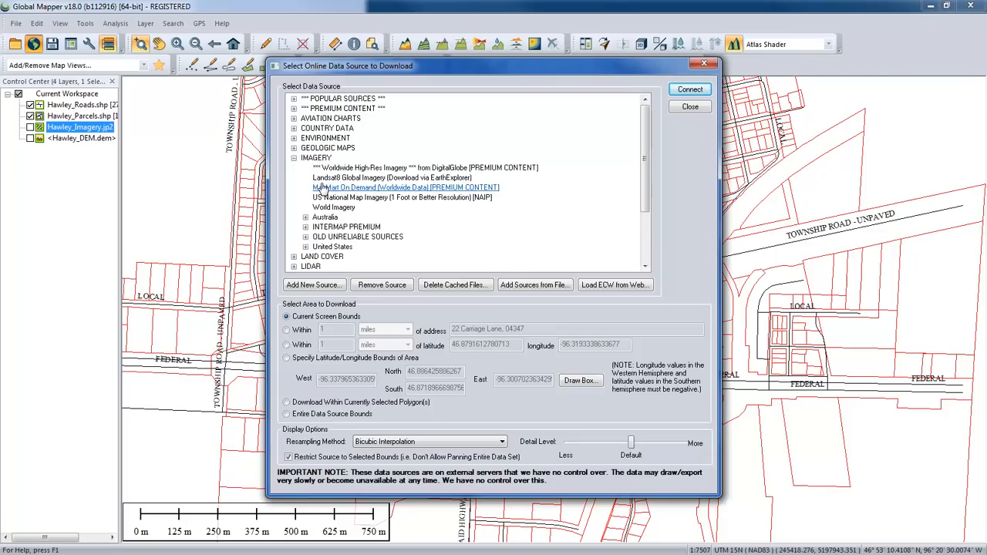
click(420, 201)
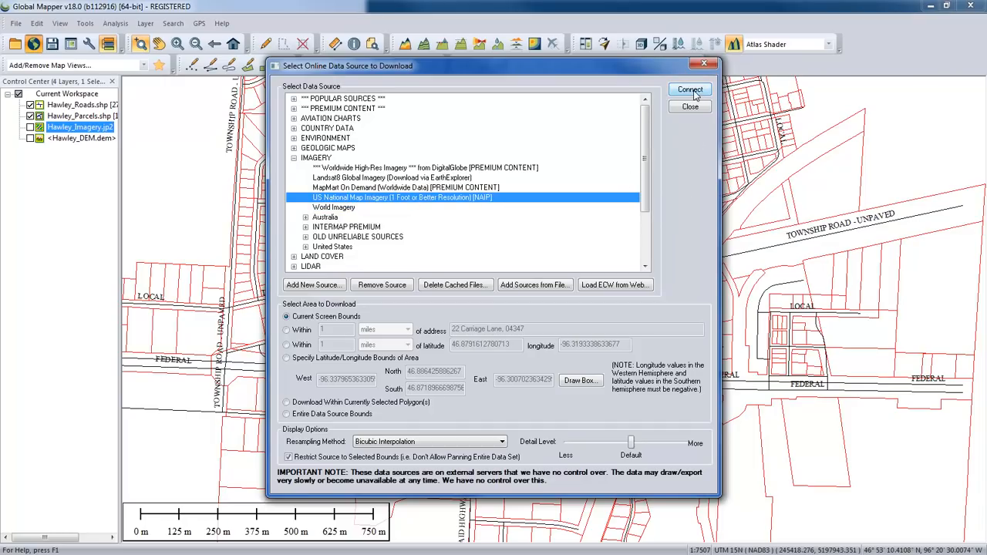
click(314, 325)
click(691, 90)
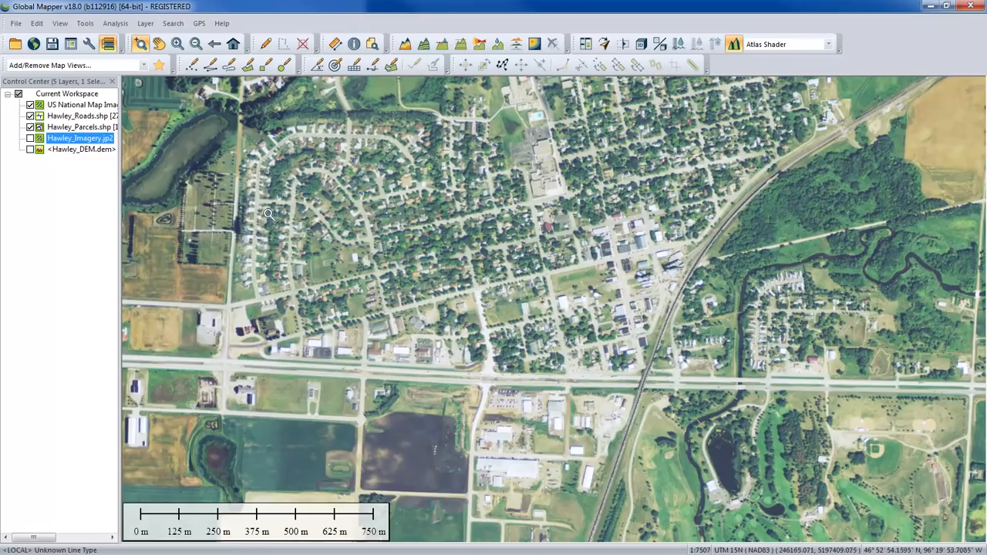
- View the available export formats for the loaded data without exporting anything
click(16, 24)
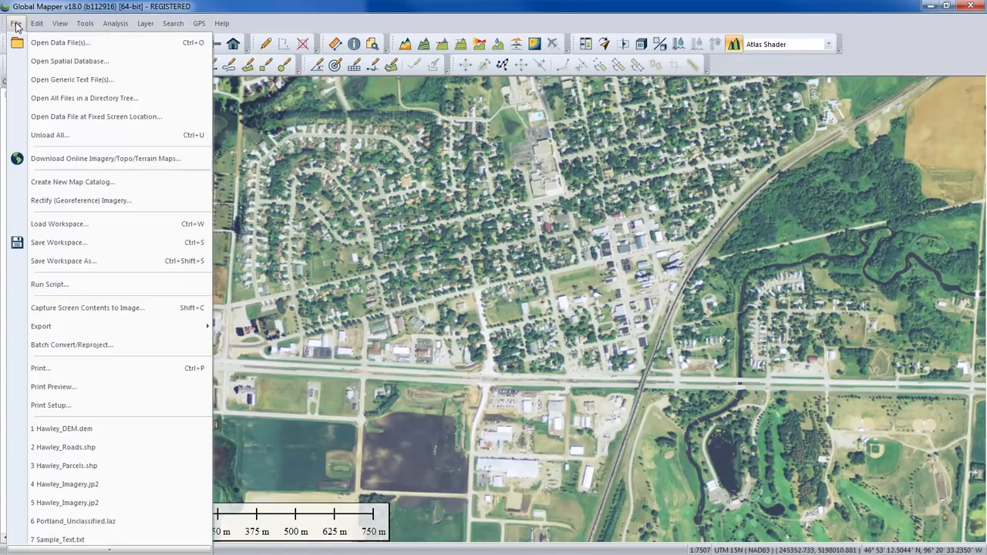
mouse_move(88, 330)
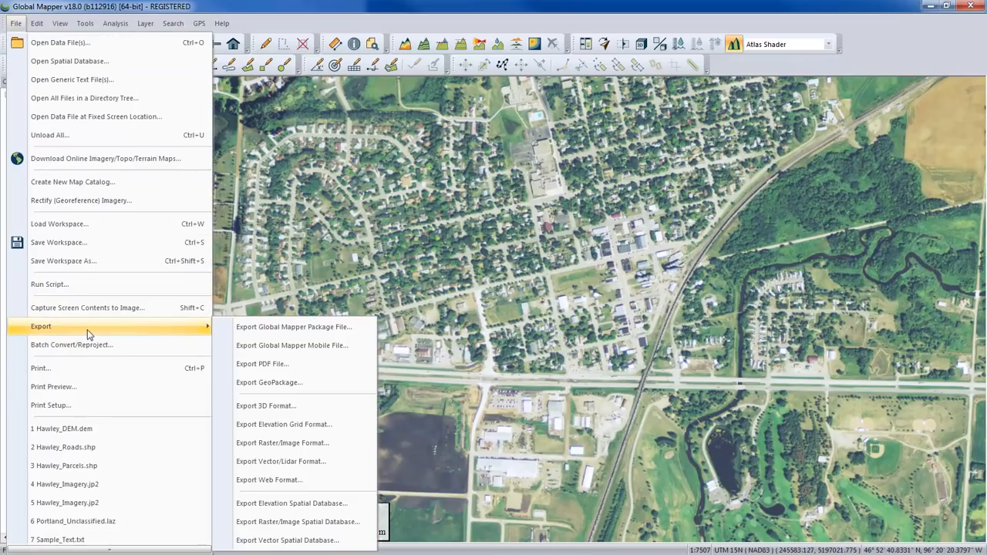
click(333, 445)
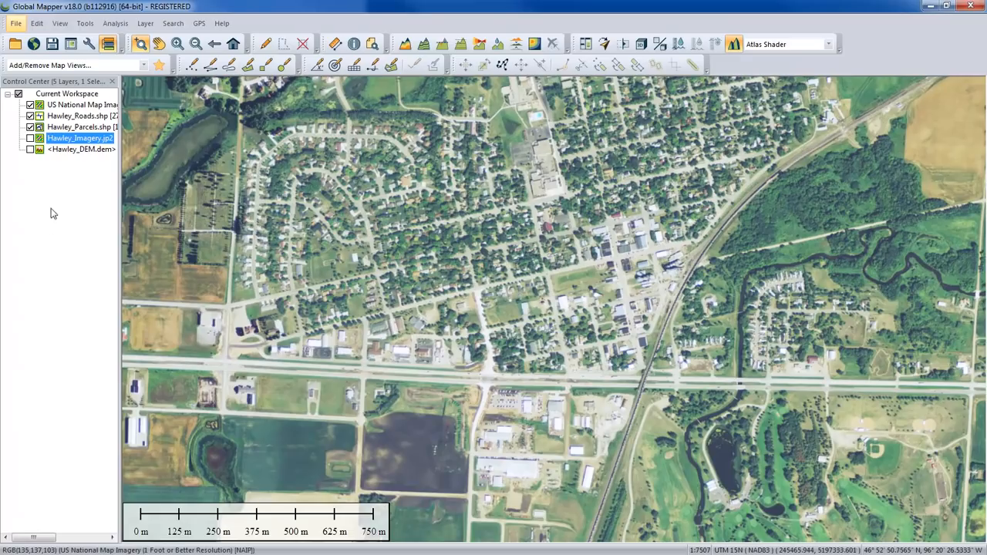
- Browse the worldwide online data sources, including the OpenStreetMap options, and close the source list without connecting
click(34, 44)
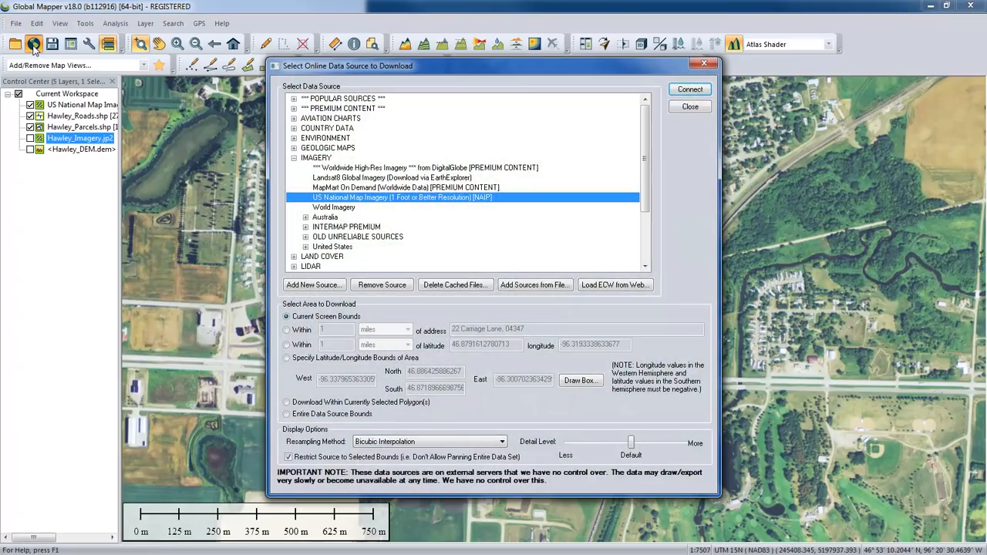
click(294, 159)
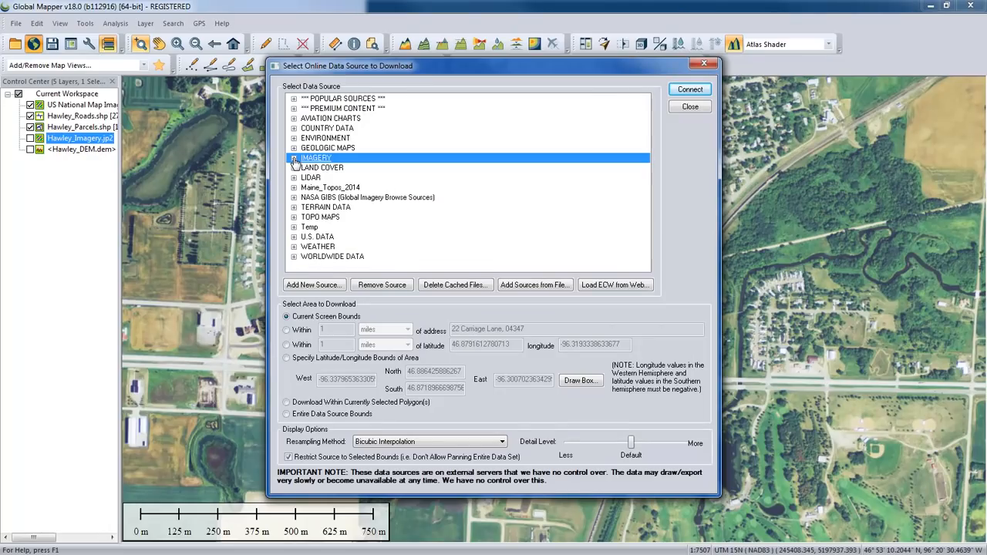
click(294, 258)
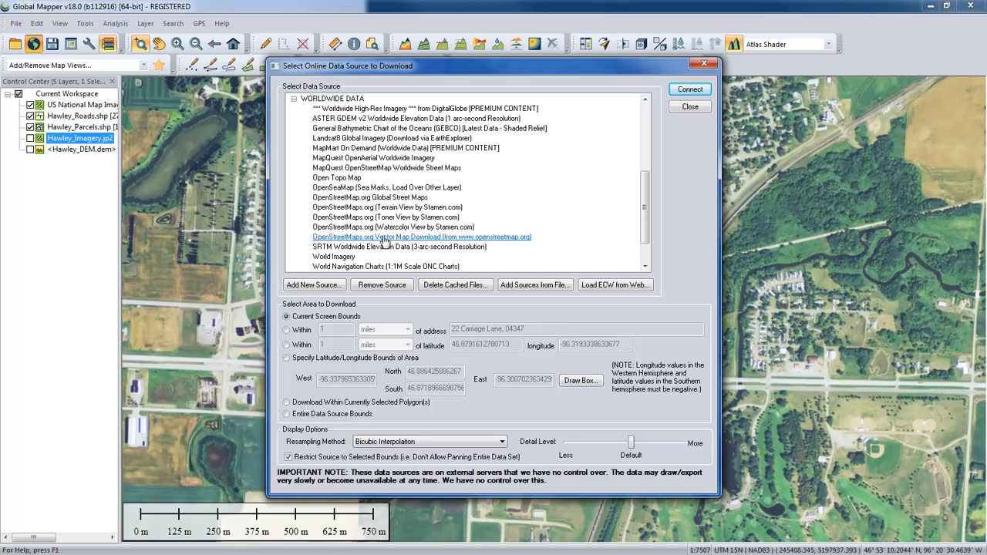
click(690, 107)
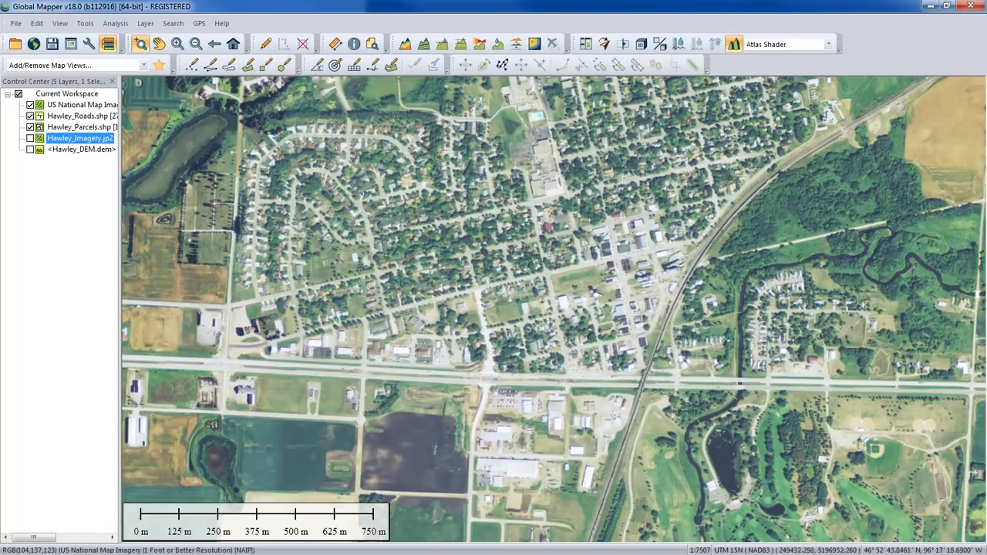
- Switch to the Getting Started Data folder in Windows Explorer and open Sample_Text.txt in Notepad to examine its coordinate list
drag(986, 168, 722, 94)
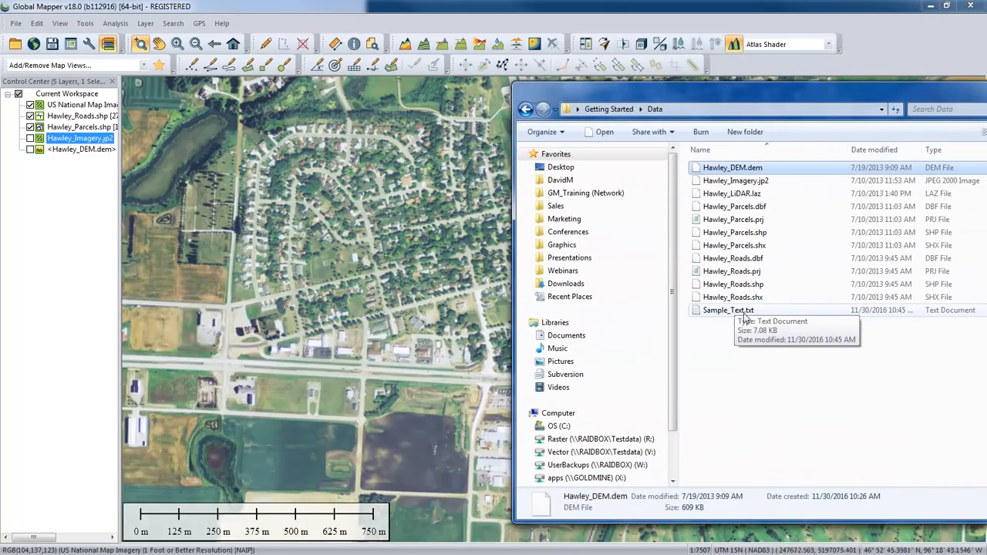
drag(753, 94, 612, 74)
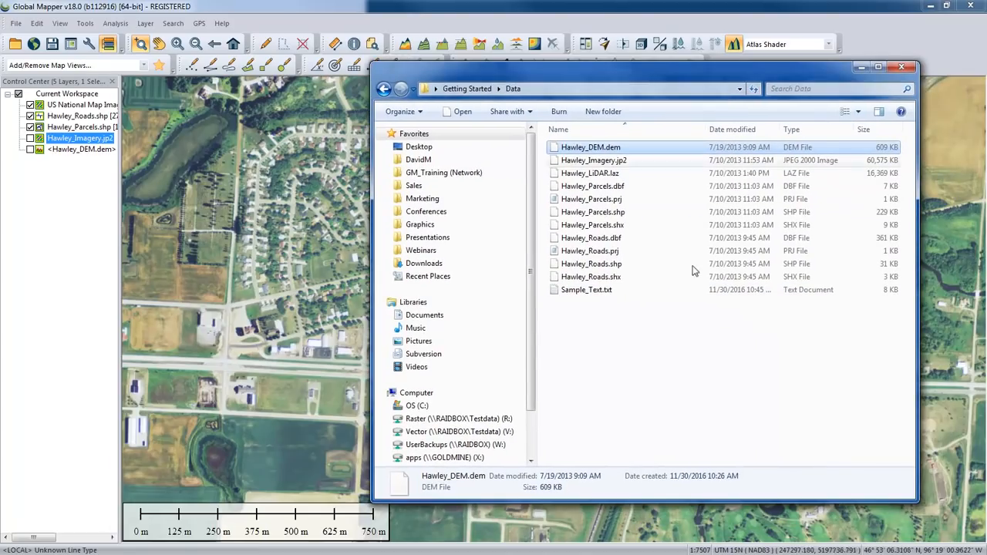
double_click(601, 291)
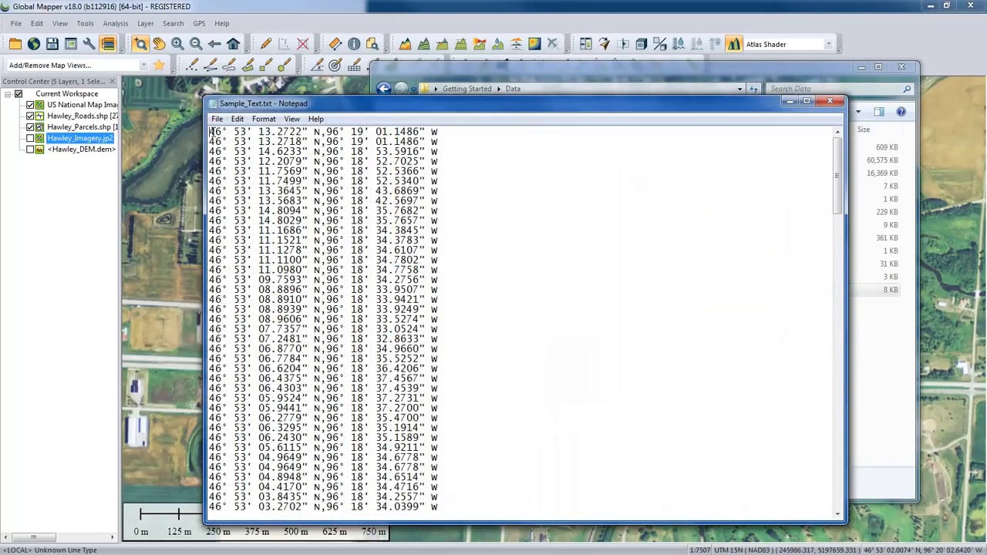
- Close the text file in Notepad and load Sample_Text.txt from the Data folder into the Global Mapper map view
drag(328, 135, 319, 135)
click(828, 104)
drag(738, 80, 792, 101)
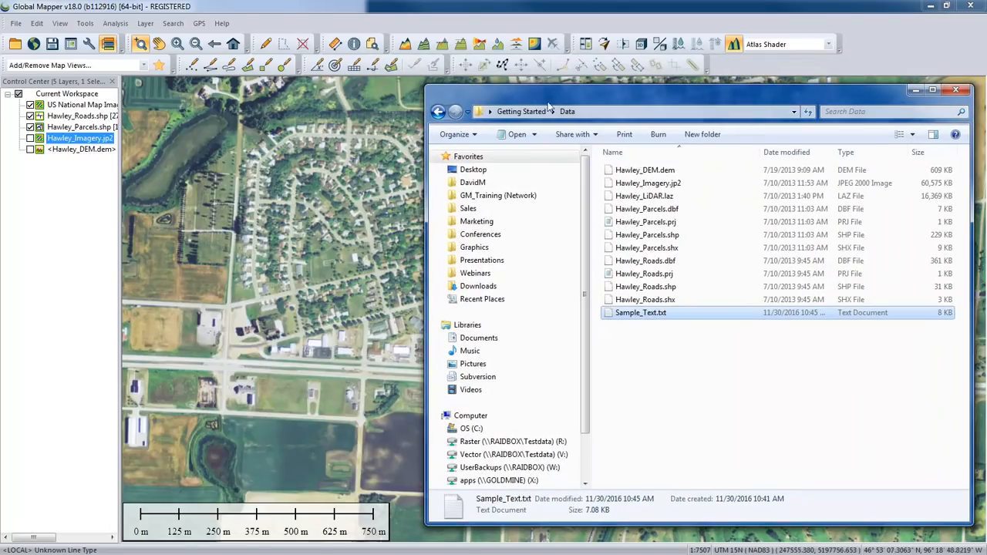
click(15, 24)
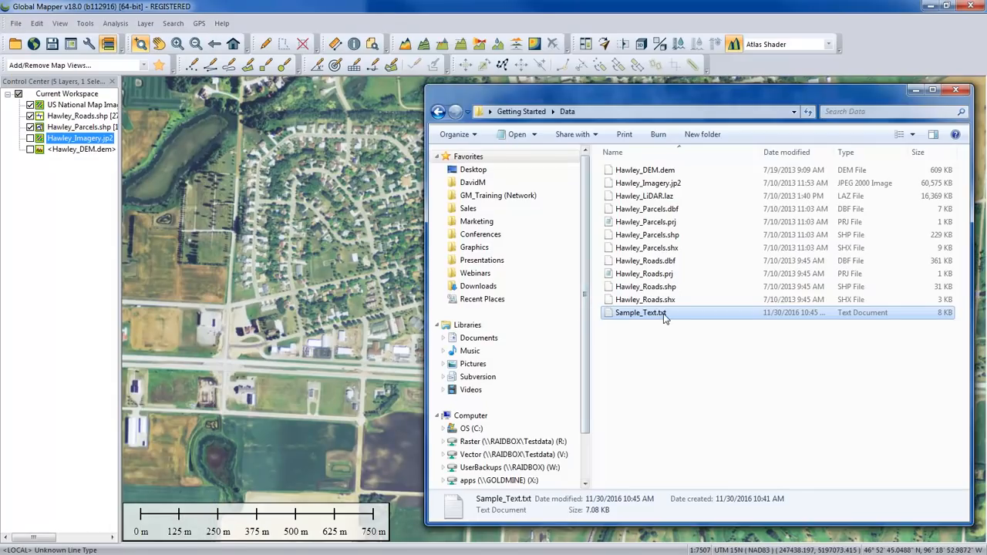
drag(621, 313, 378, 294)
drag(607, 99, 986, 131)
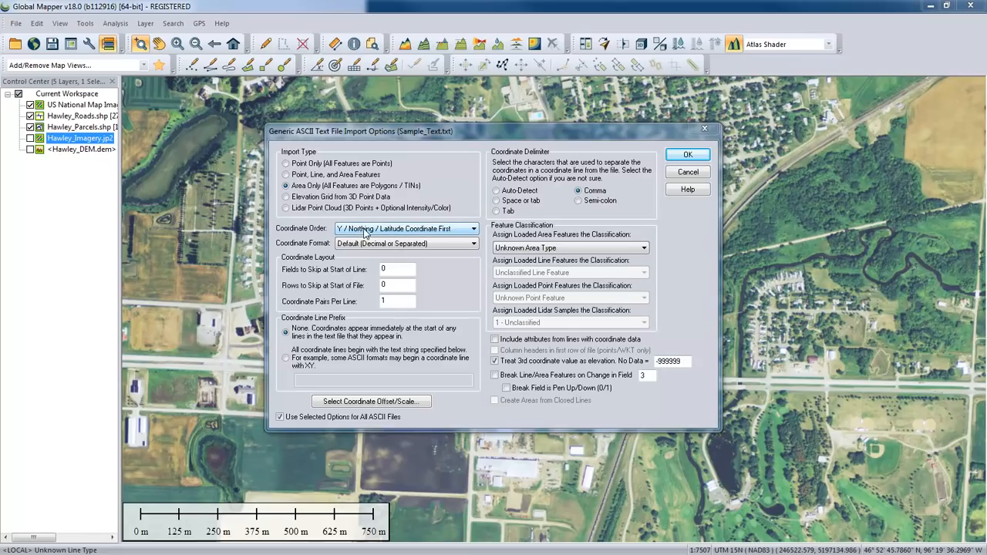
- Import Sample_Text.txt latitude-first and comma-delimited, without treating the third coordinate as elevation, using the Geographic (Latitude/Longitude) WGS84 projection
click(368, 233)
click(369, 232)
click(383, 286)
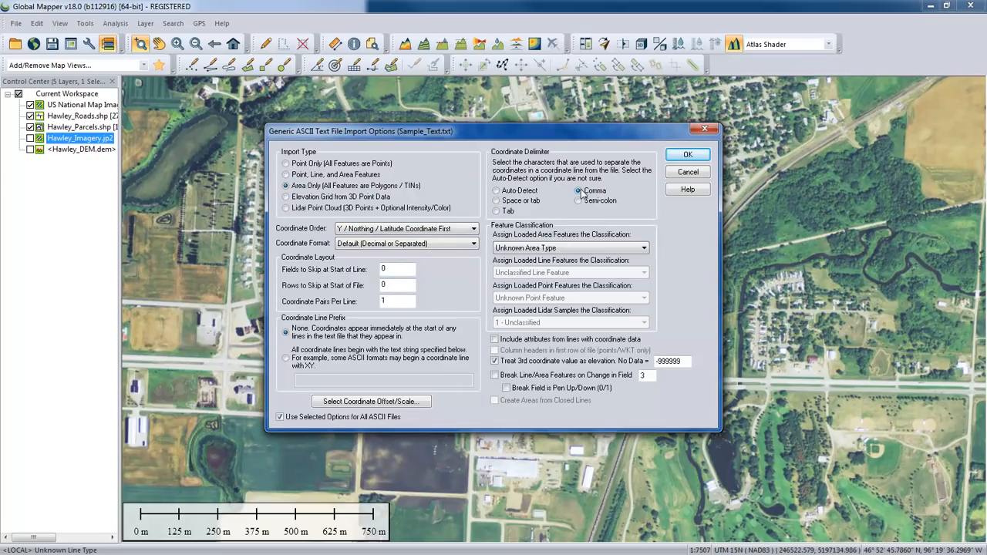
click(495, 361)
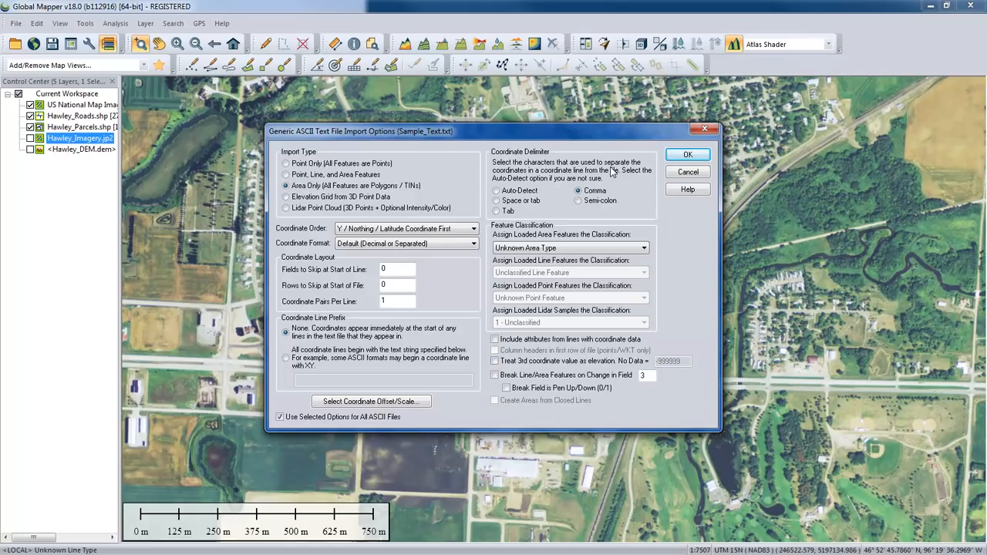
click(688, 156)
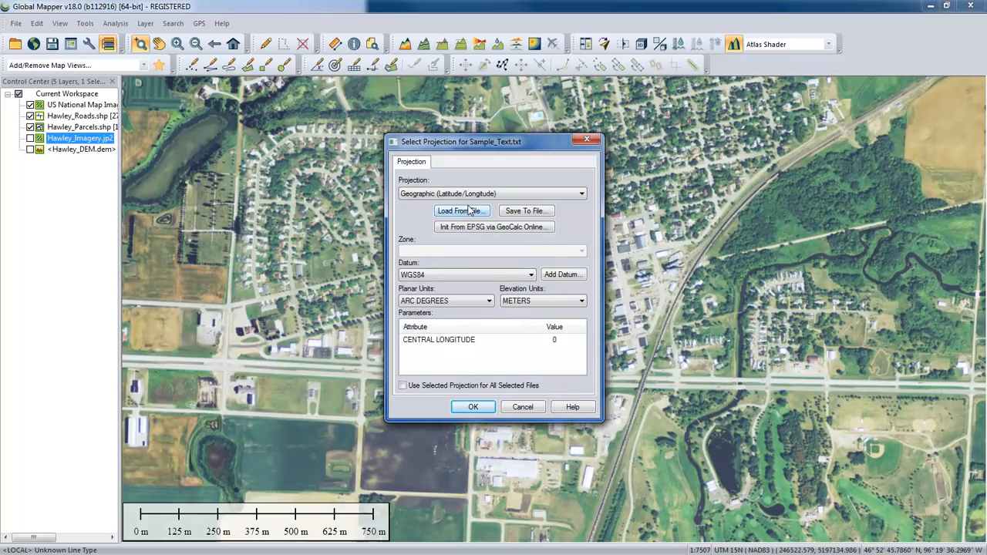
click(470, 409)
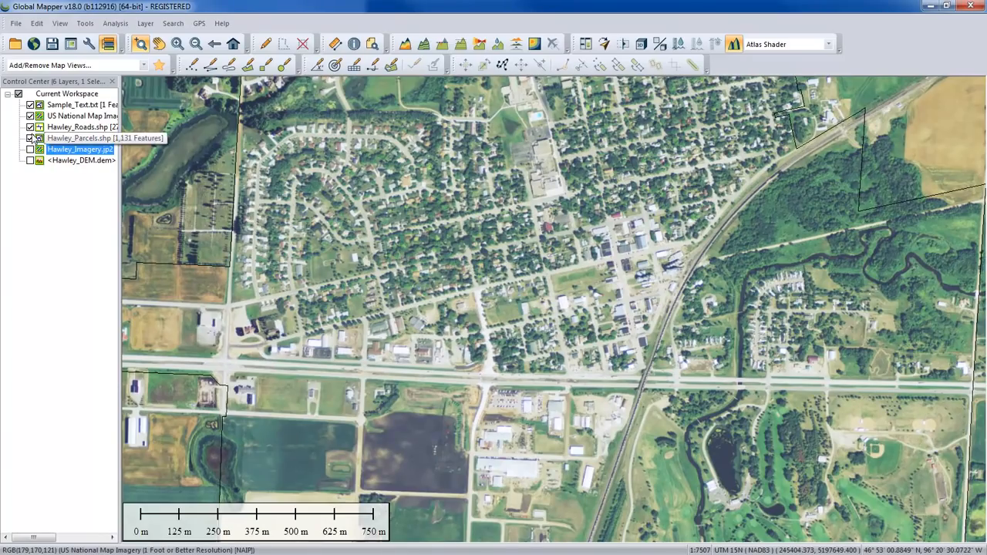
- Hide the US National Map Imagery, Hawley_Parcels.shp and Hawley_Roads.shp layers and show the full extent of the imported boundary area
click(30, 116)
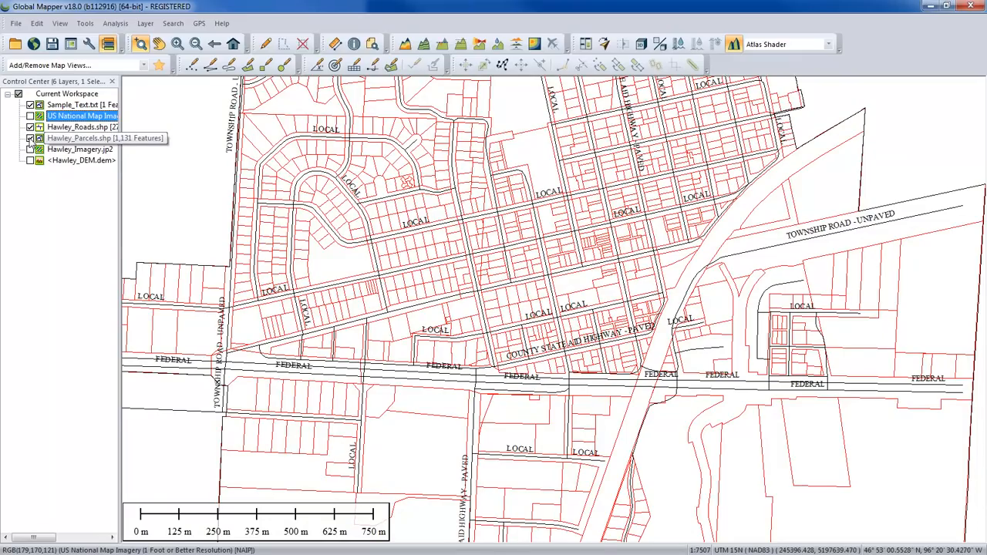
click(30, 139)
click(30, 127)
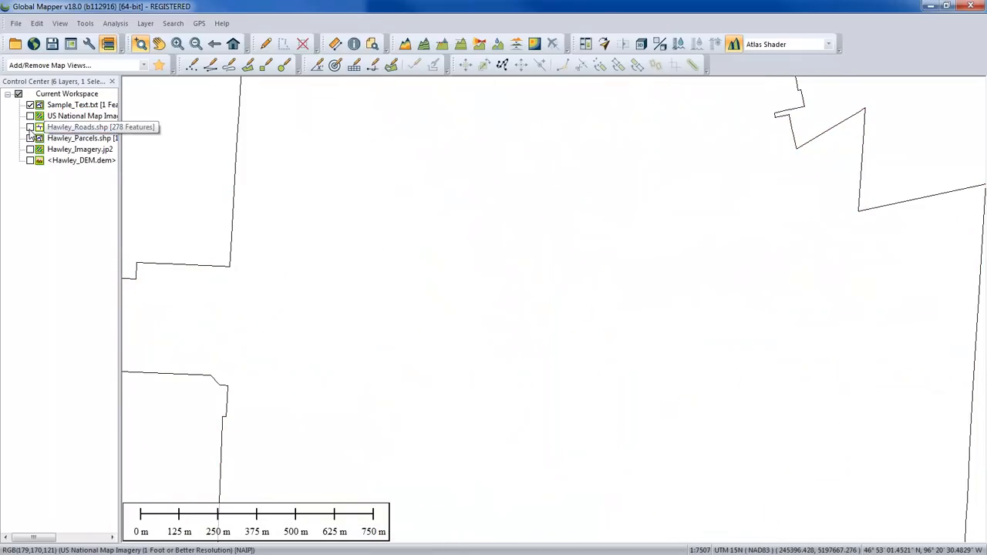
click(539, 250)
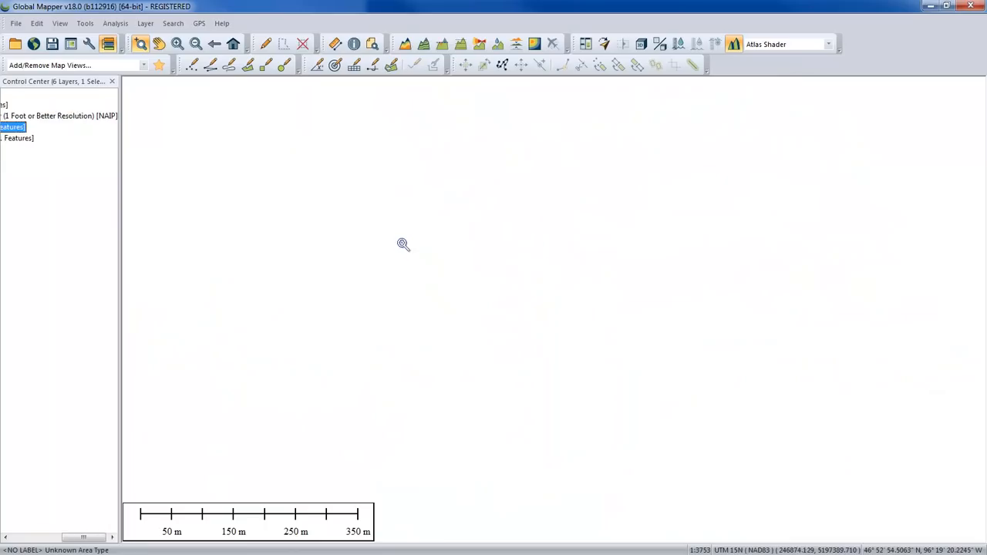
click(233, 44)
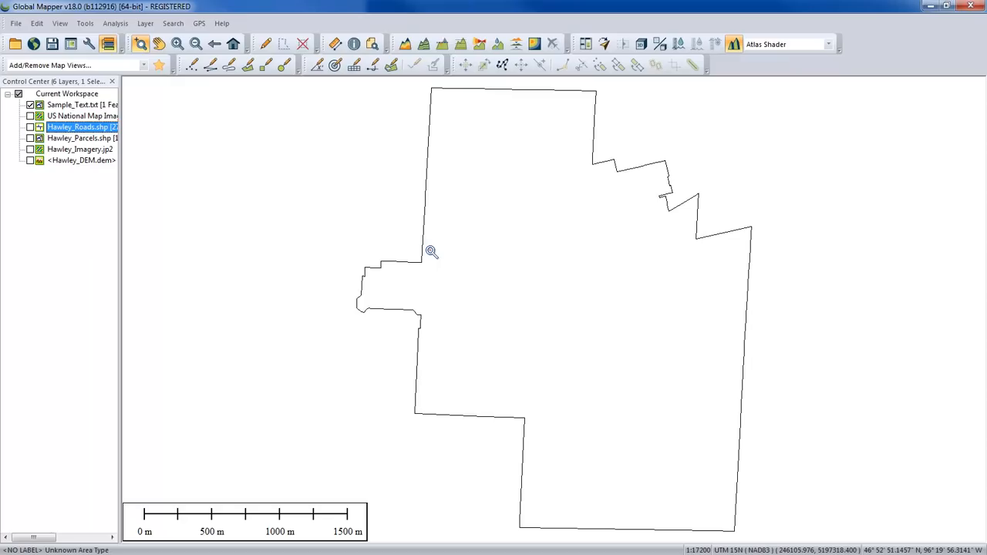
- Show the Hawley_Parcels.shp and Hawley_Imagery.jp2 layers together with the imported boundary
click(15, 24)
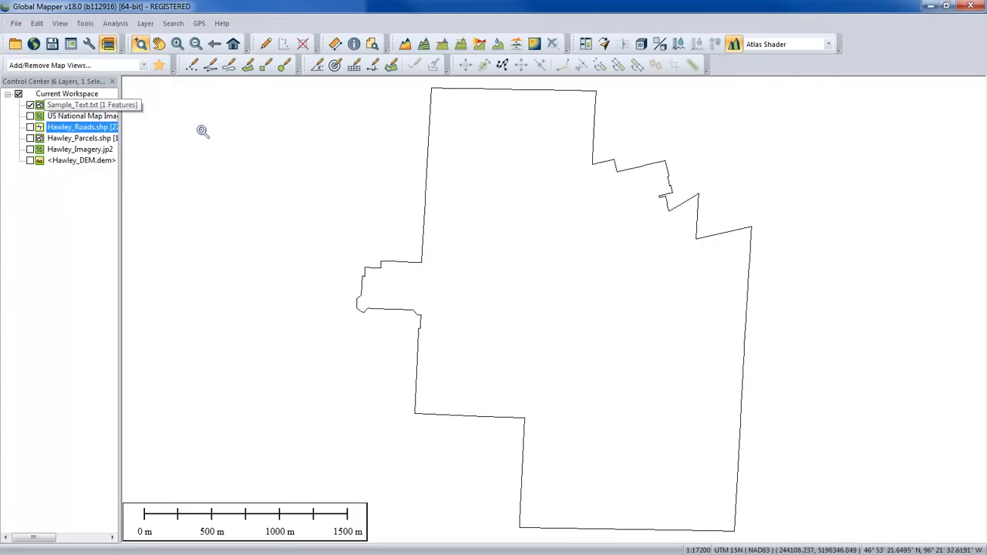
click(30, 138)
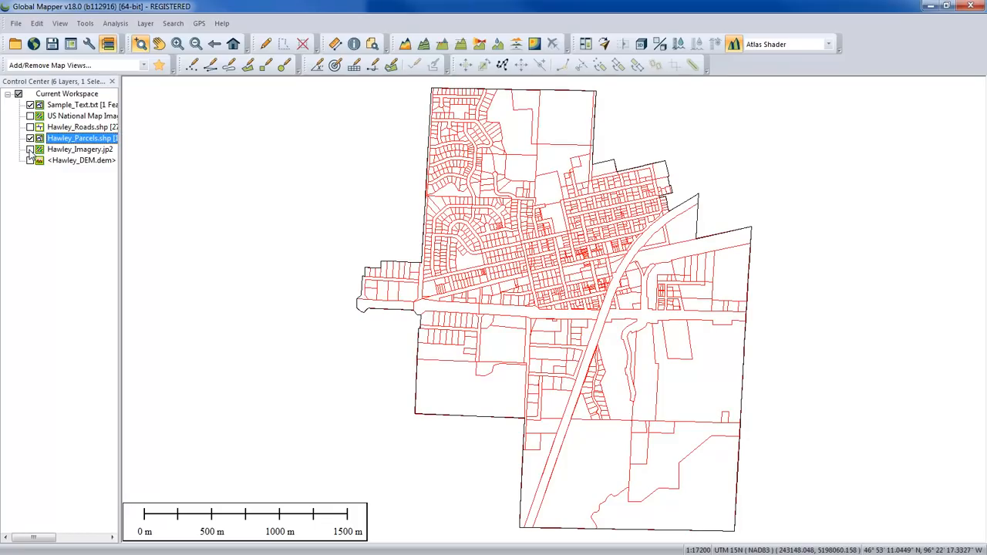
click(30, 150)
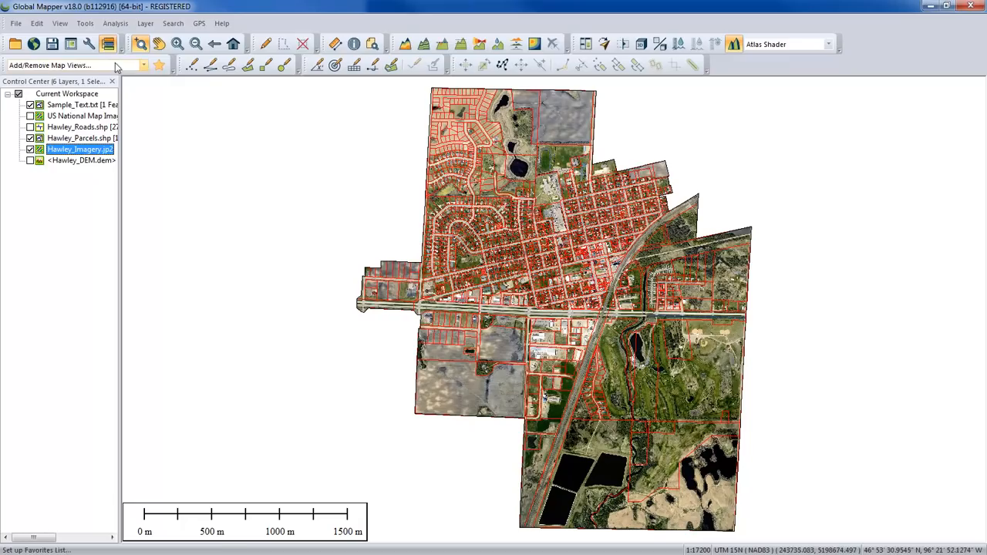
- Save the current layer setup as a Global Mapper workspace named Parcels on the Desktop
click(53, 46)
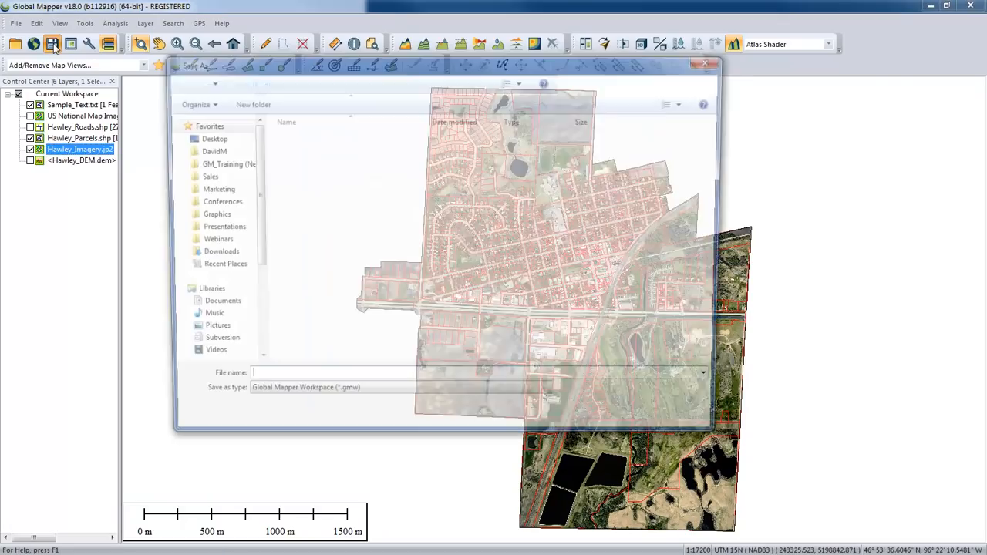
click(205, 138)
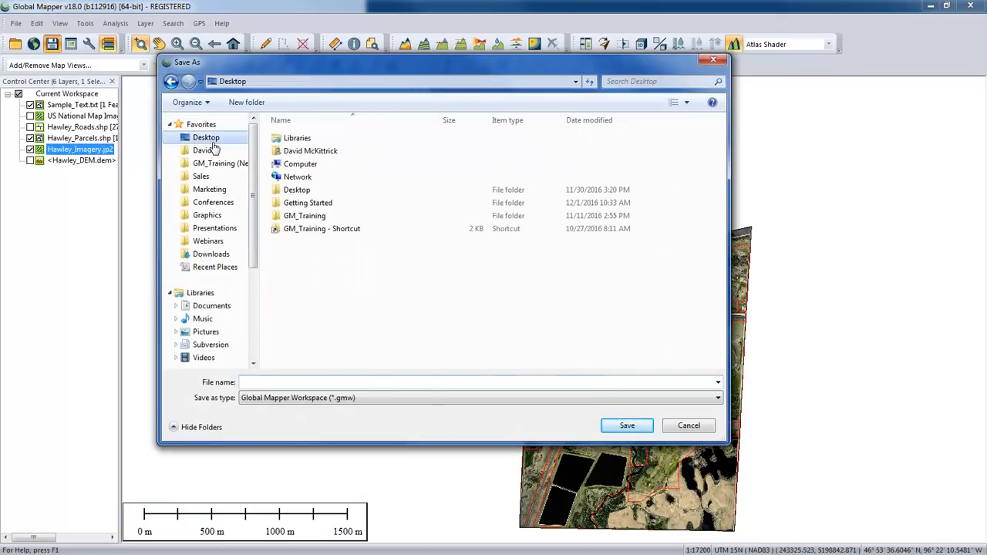
click(280, 383)
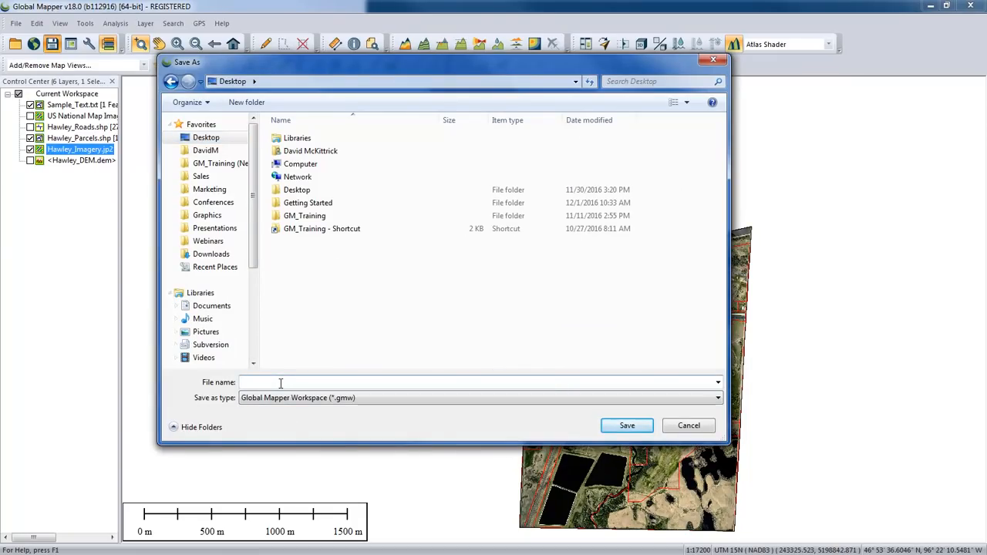
text(Par)
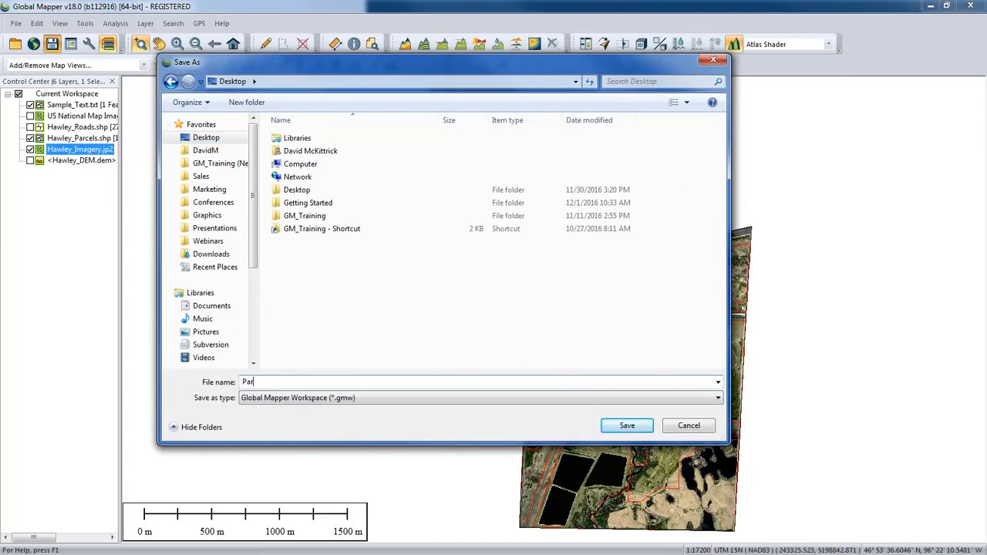
text(cels)
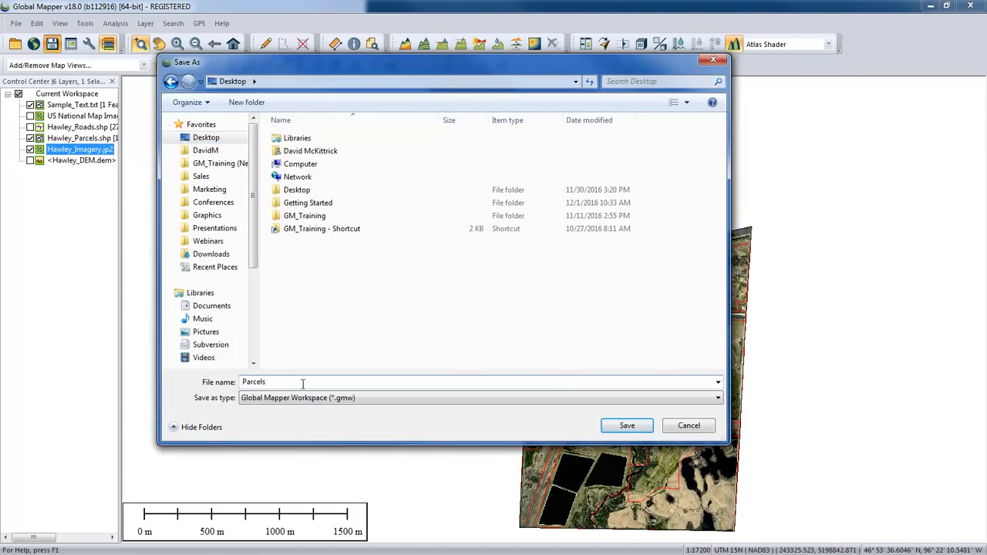
click(643, 425)
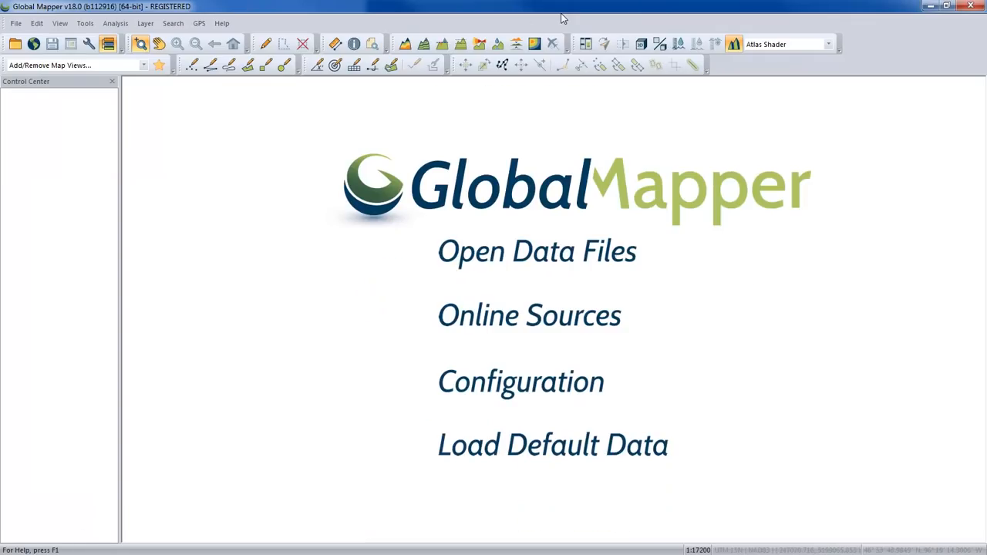
- Load the Parcels.gmw workspace from the Desktop into the empty session
click(16, 24)
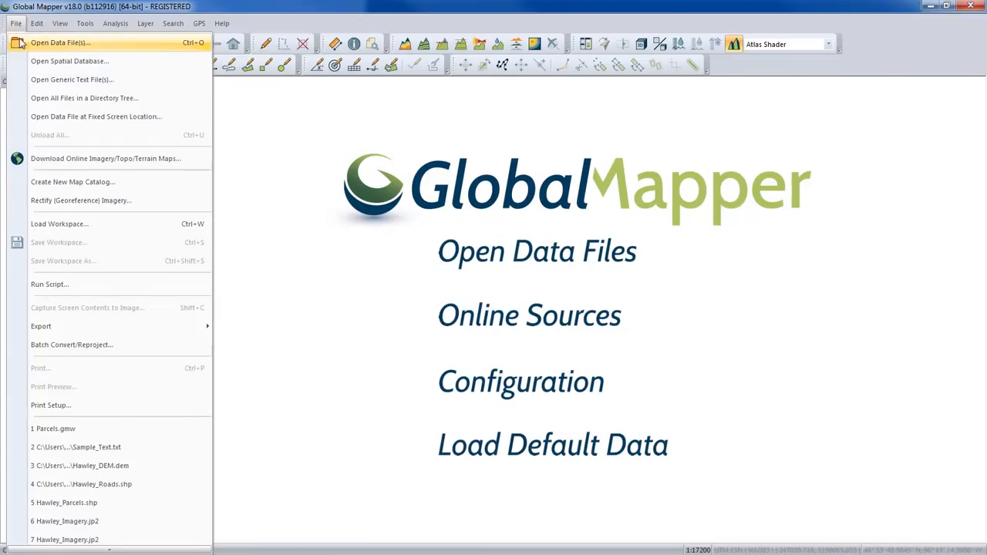
click(88, 225)
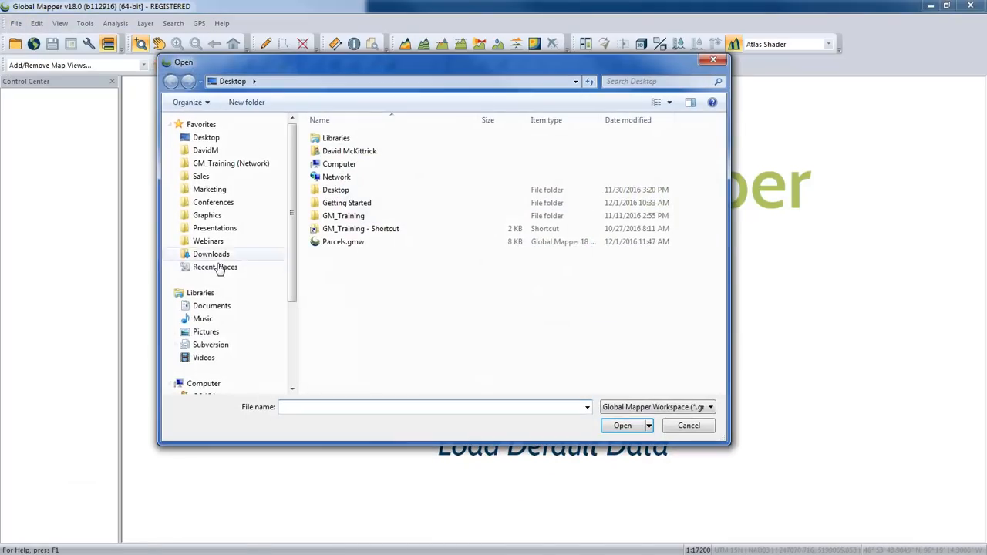
click(357, 246)
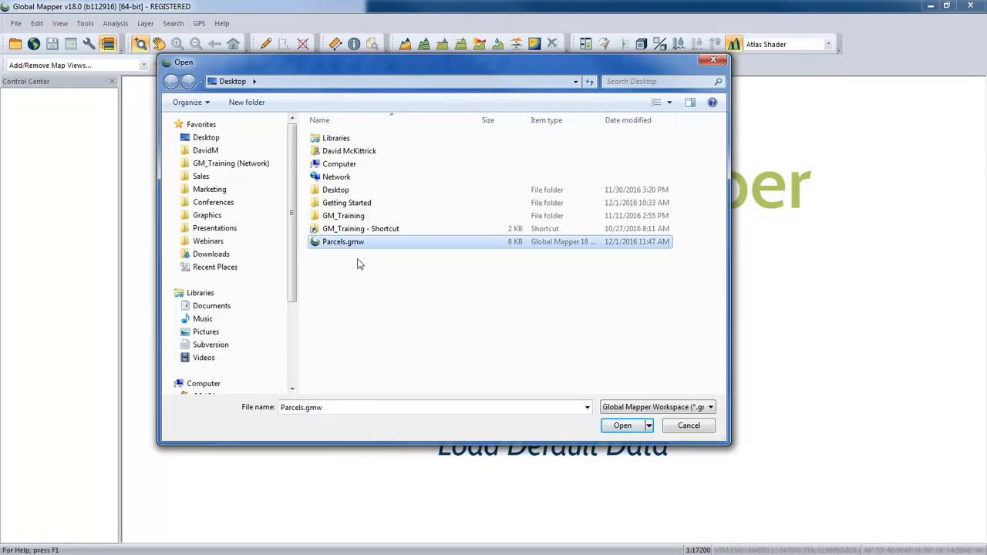
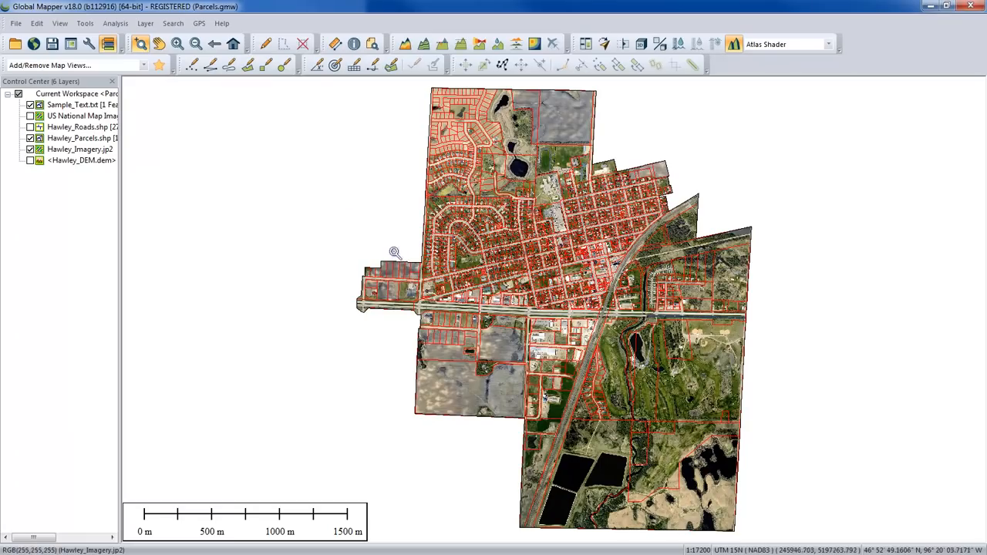
- Using the Digitizer tool, hide the Sample_Text.txt layer and select a single parcel in the small block on the town's western edge
click(267, 45)
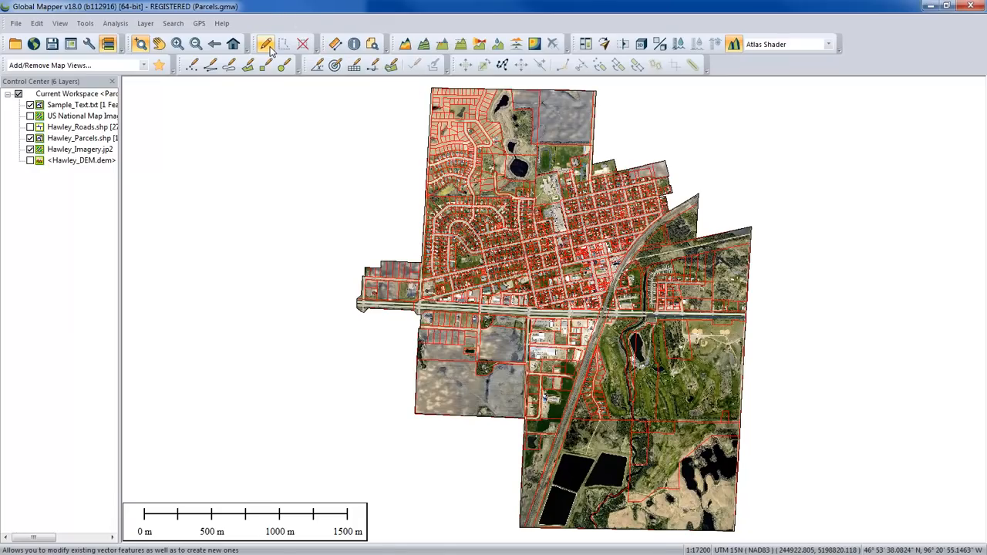
click(267, 45)
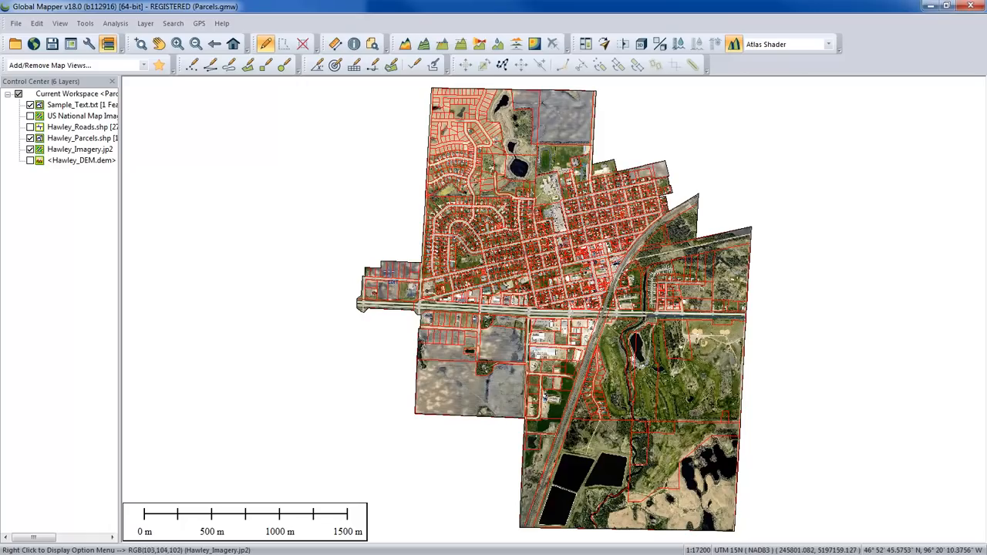
click(389, 271)
scroll(389, 270, up, 2)
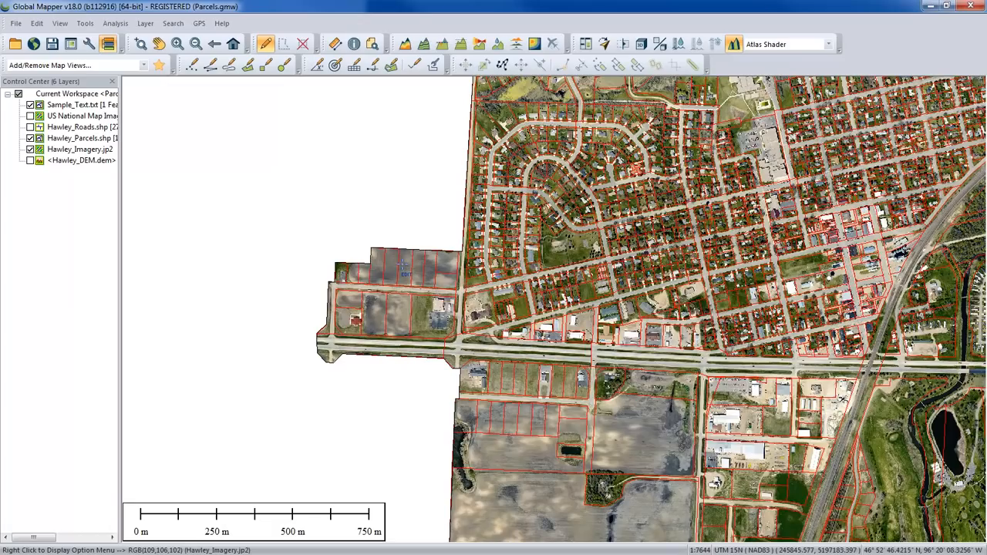
click(402, 267)
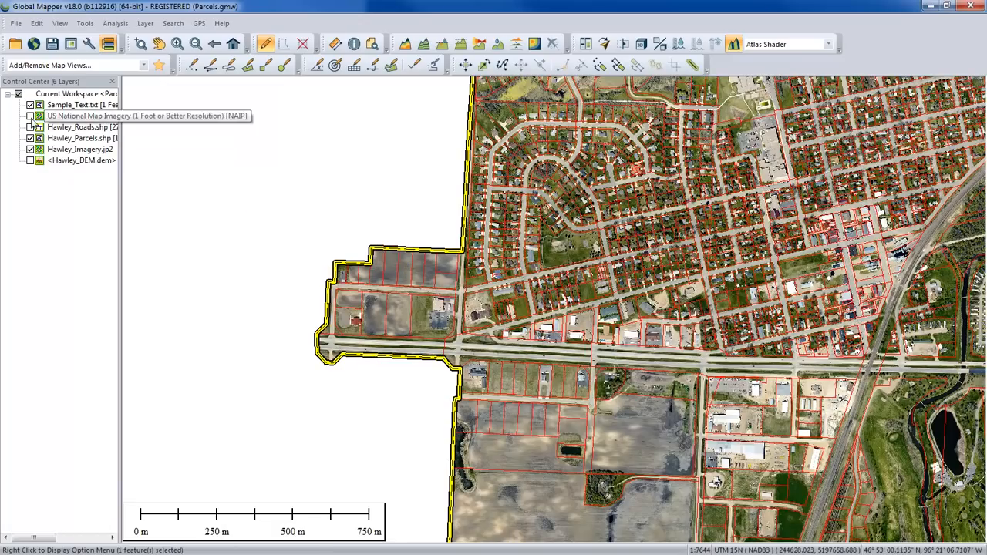
click(30, 105)
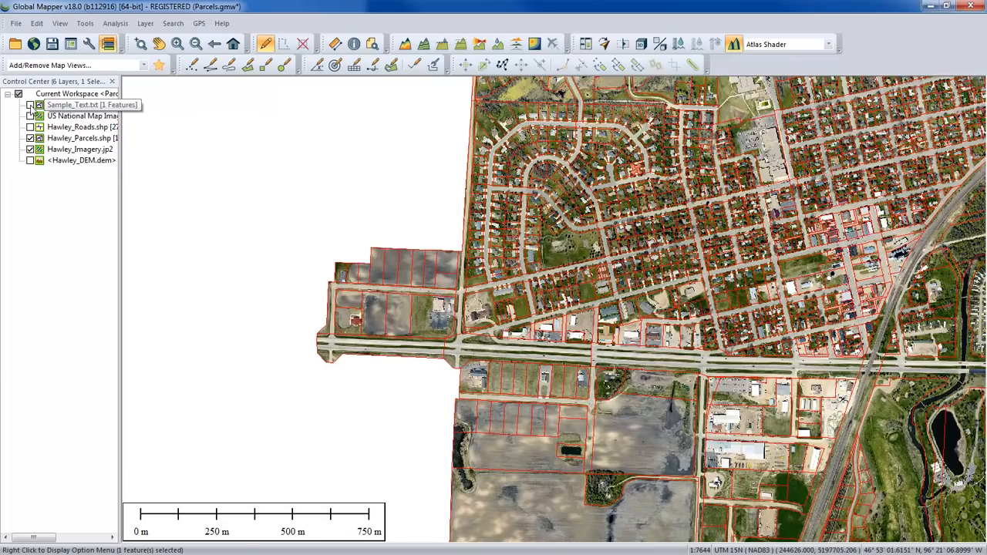
click(406, 272)
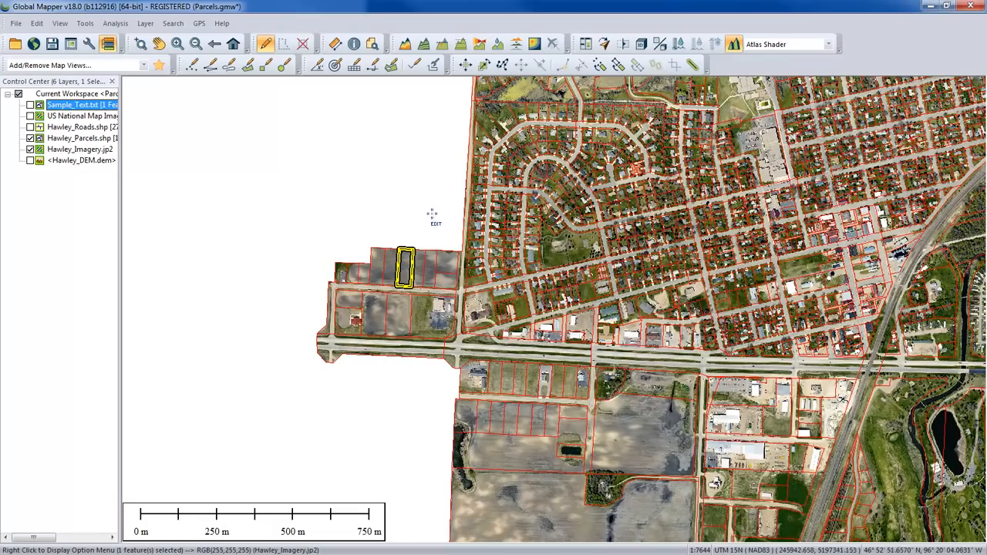
- Examine the editing options for the selected parcel, including Move/Reshape Feature(s), without applying any, and clear the selection
right_click(440, 199)
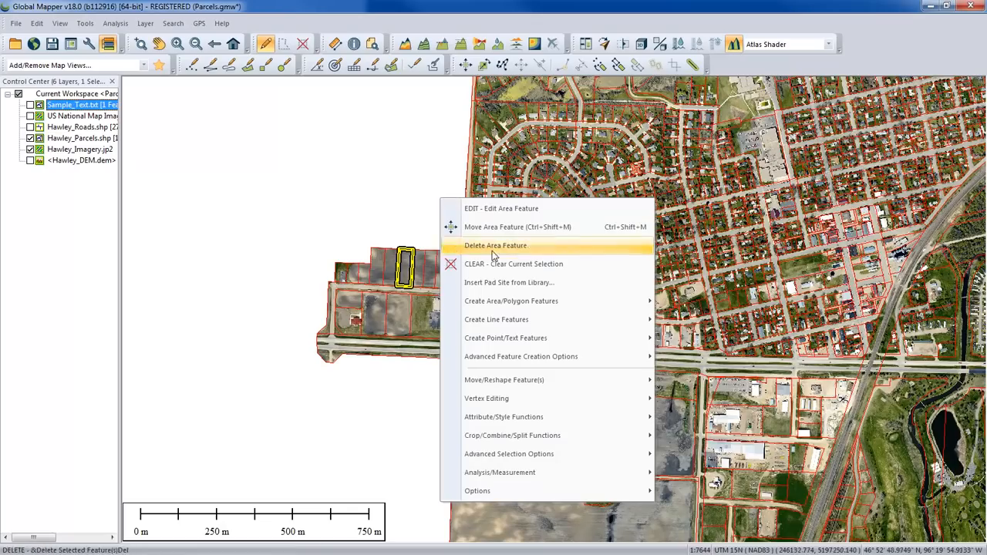
mouse_move(546, 380)
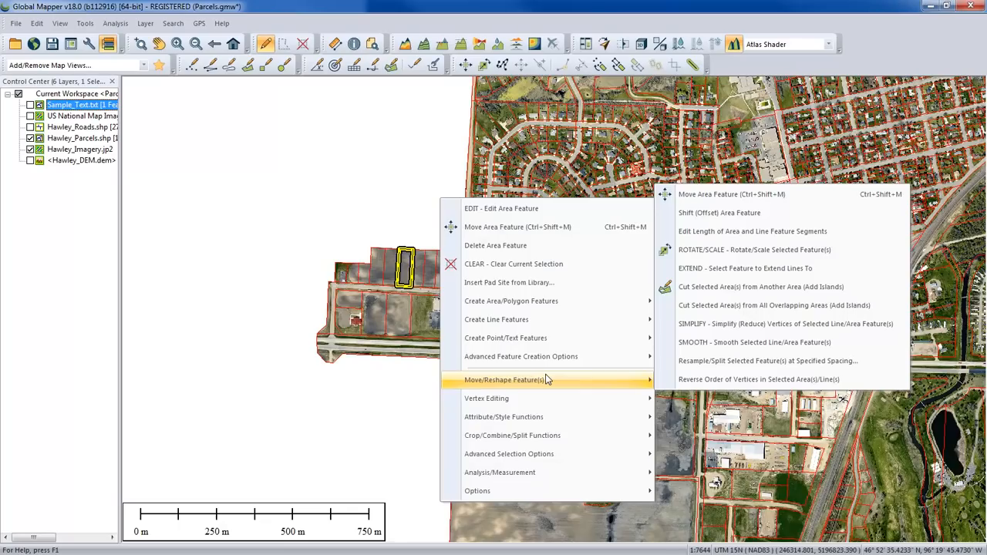
key(Escape)
key(Escape)
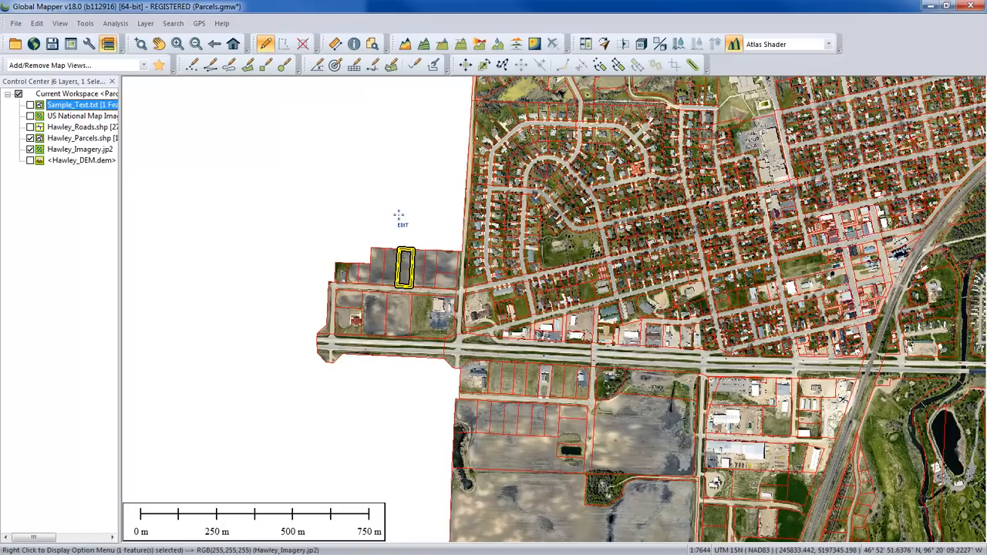
click(399, 216)
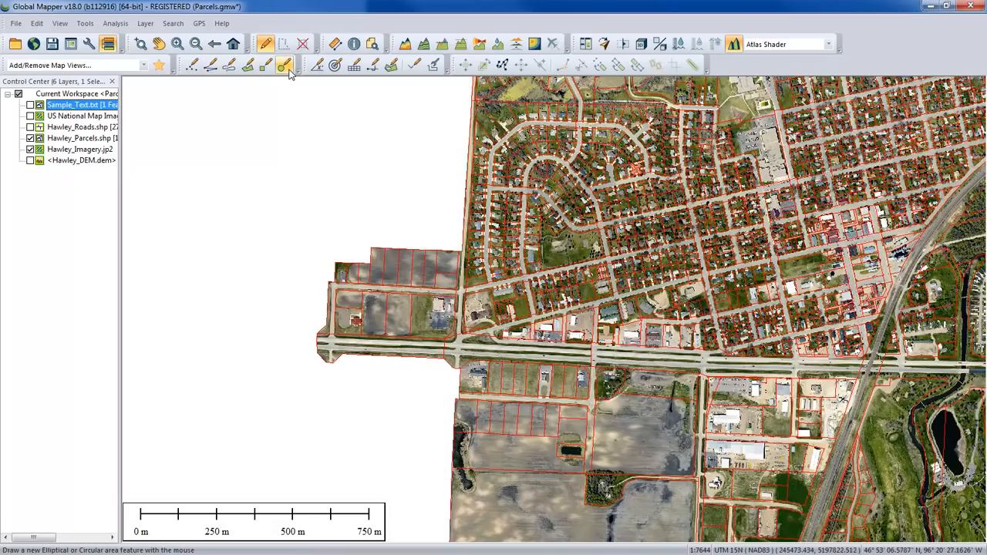
- Digitize a roughly octagonal area of about 0.07 sq km in the blank space northwest of the parcels, keeping the default Unknown Area Type
click(248, 67)
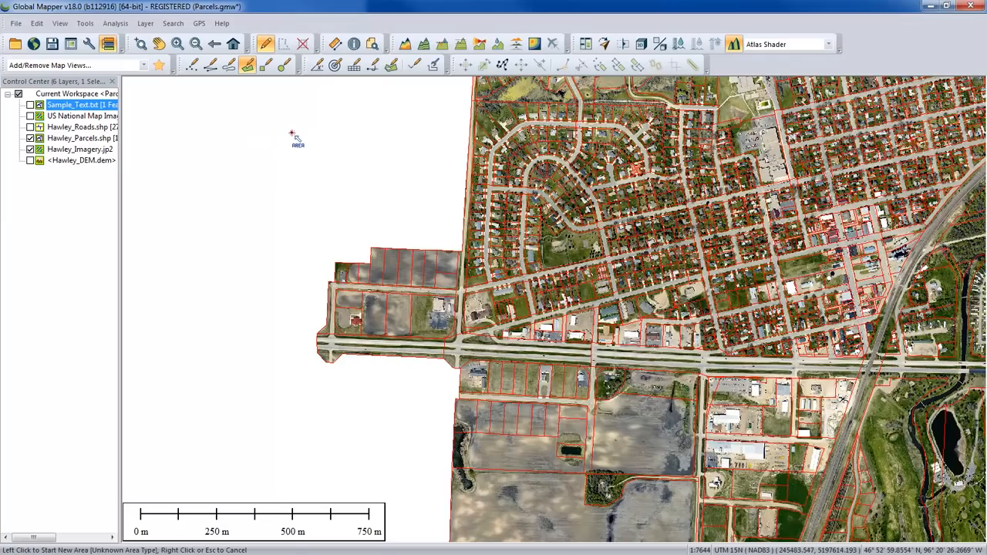
click(228, 122)
click(285, 123)
click(301, 151)
click(292, 193)
click(237, 203)
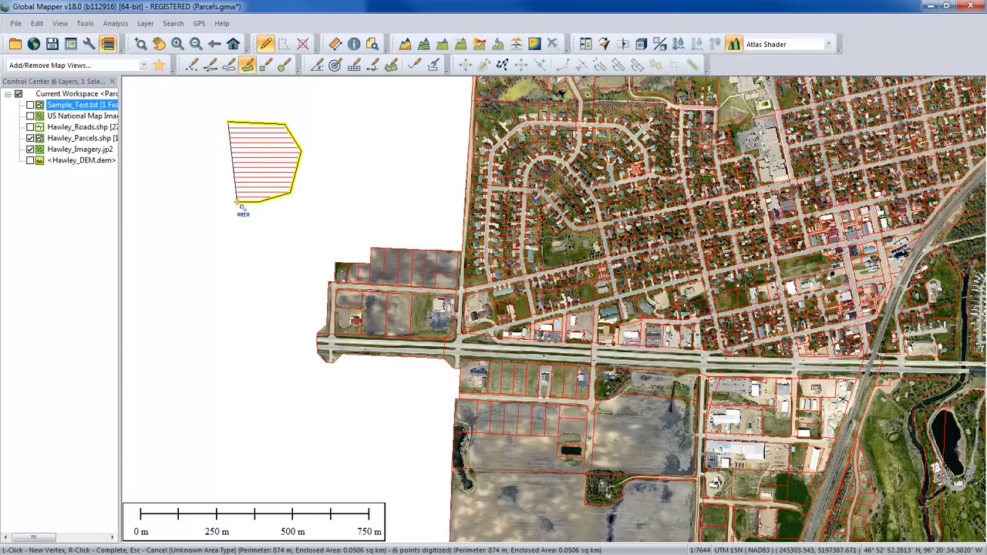
click(207, 192)
click(202, 173)
click(201, 151)
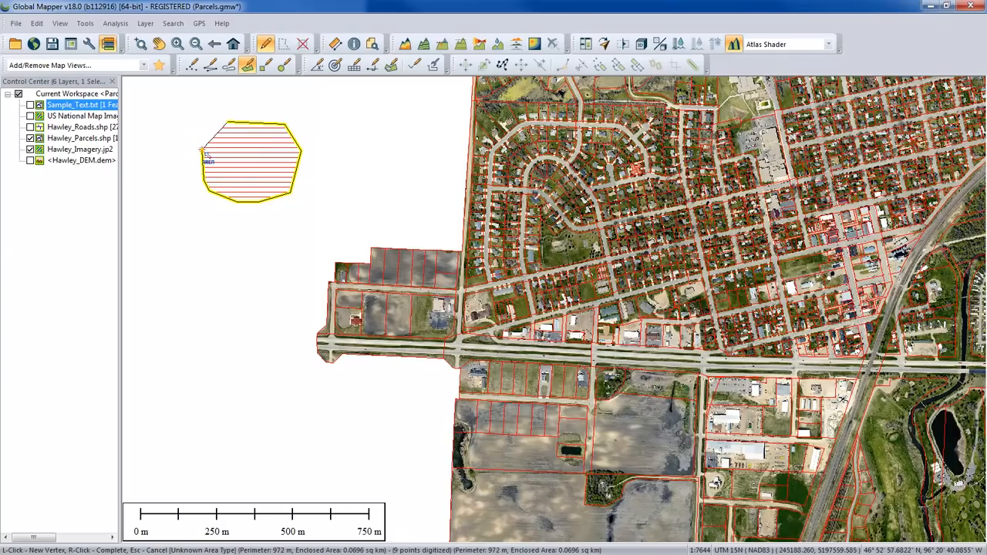
right_click(206, 154)
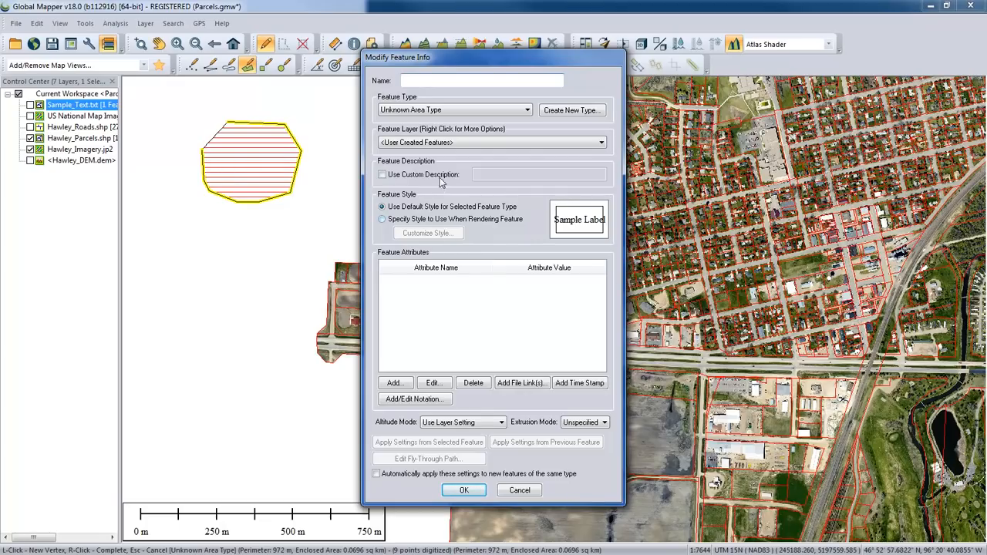
click(464, 491)
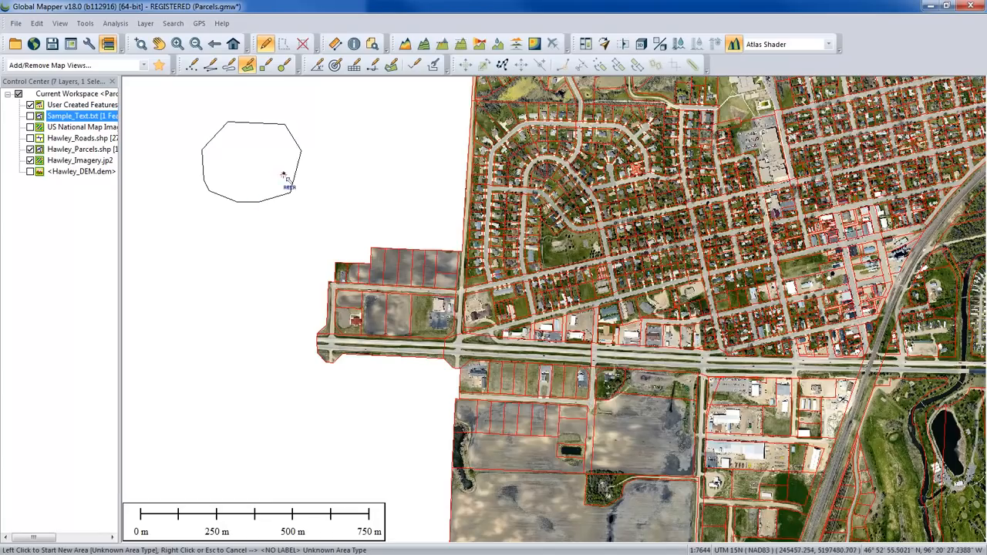
- Toggle the User Created Features layer off and back on to check which feature on the map it holds
click(31, 106)
click(30, 106)
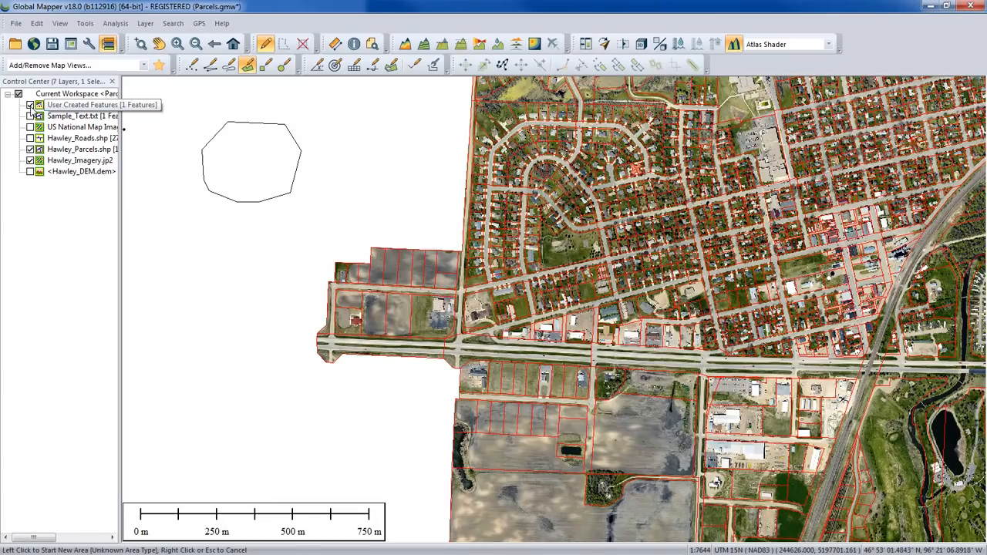
click(66, 105)
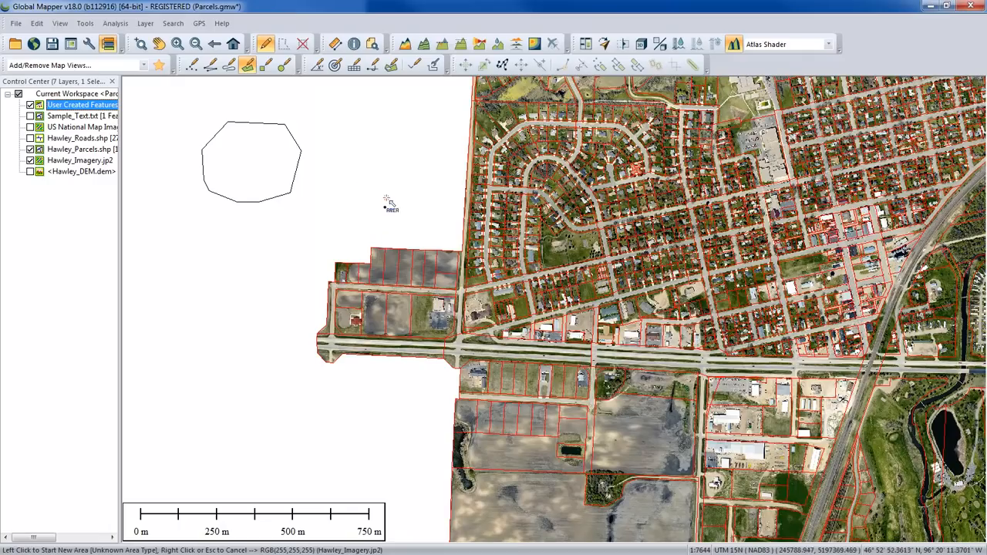
click(191, 65)
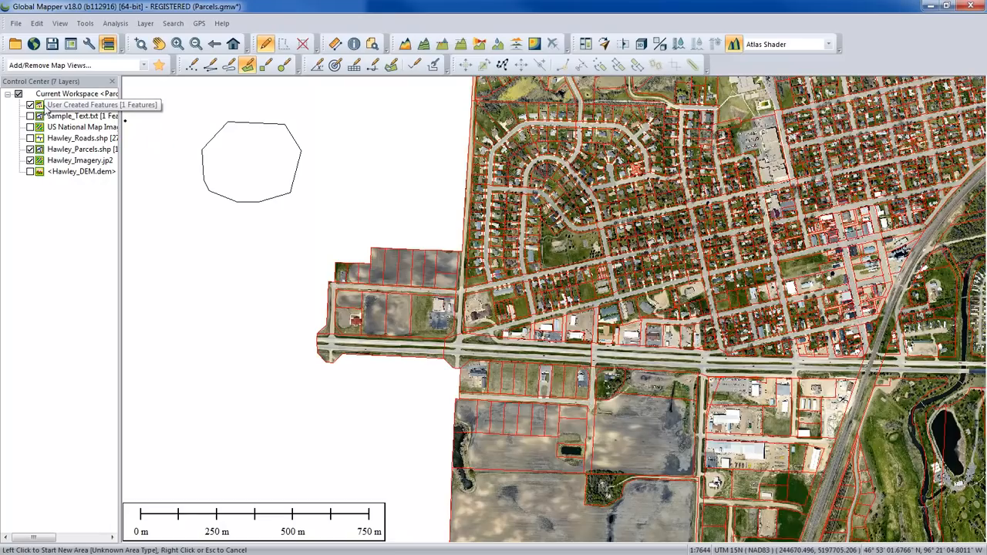
- Unload the User Created Features layer without saving its changes to a workspace
click(90, 108)
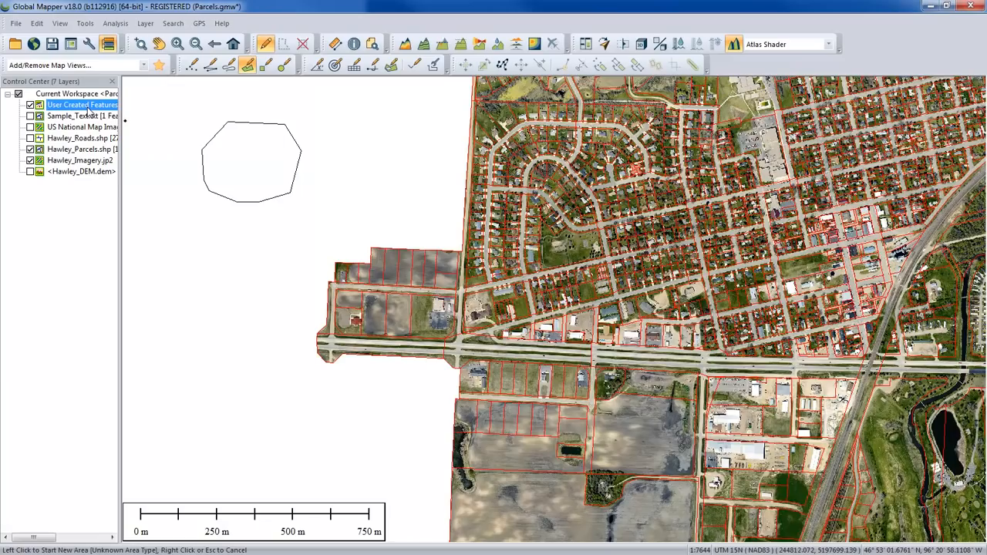
right_click(88, 109)
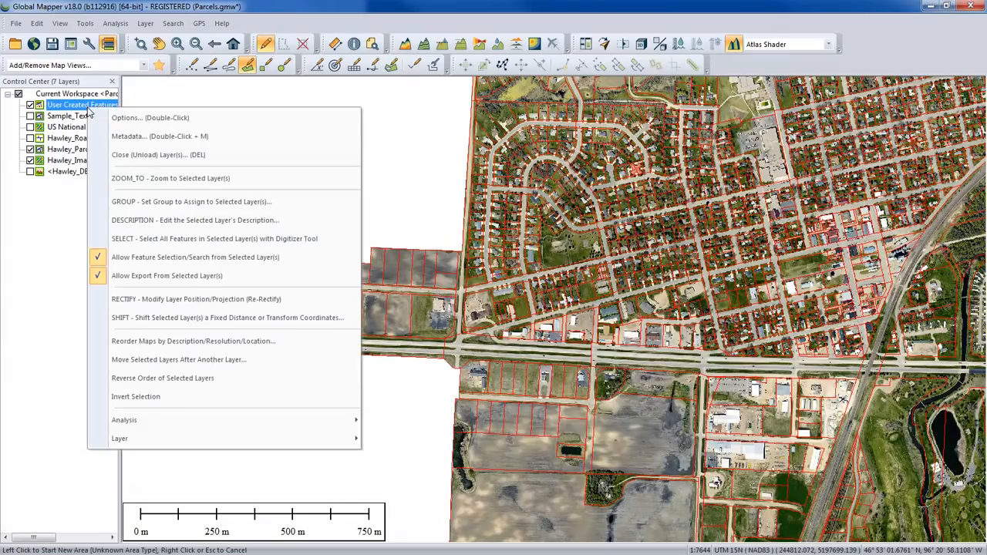
click(153, 156)
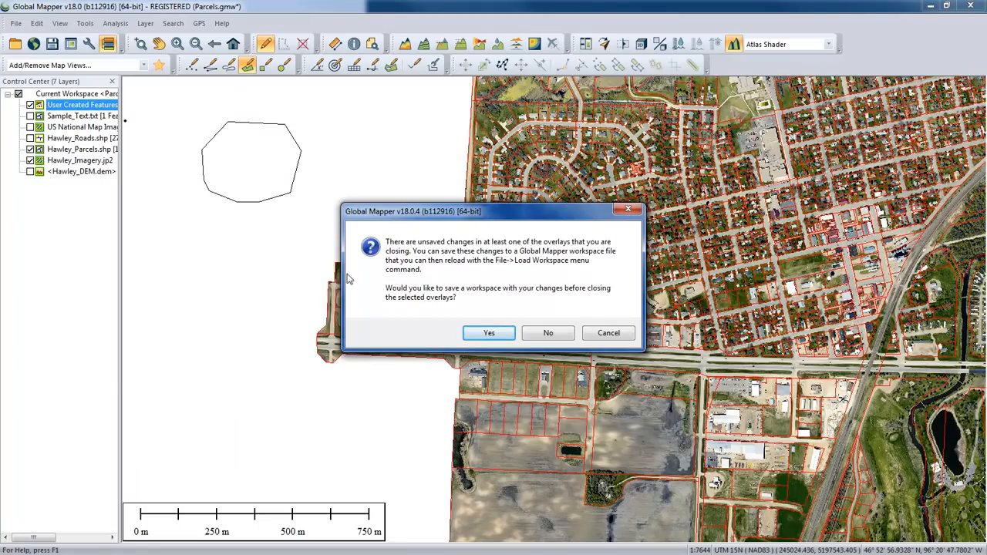
click(550, 338)
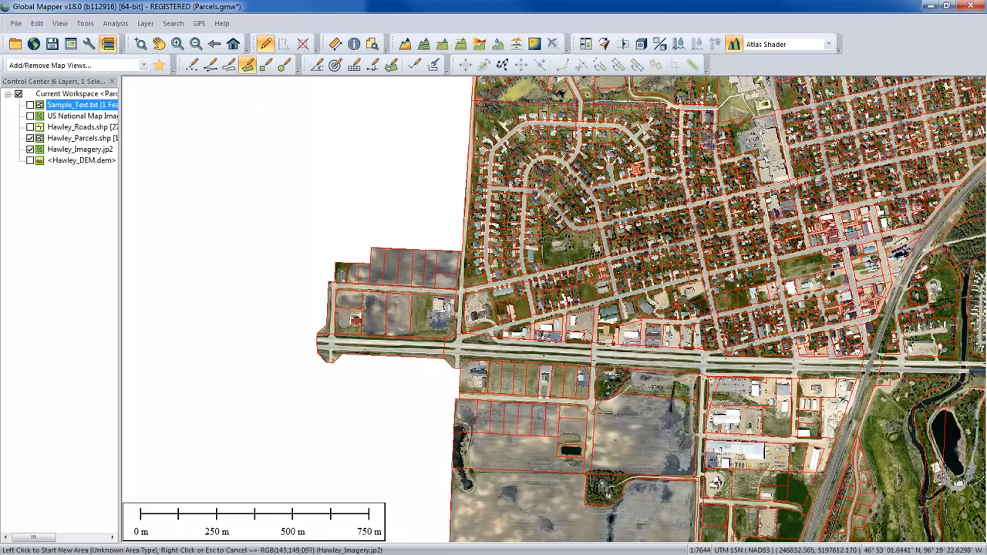
- Hide the Hawley_Imagery.jp2 layer beneath the parcels
click(233, 45)
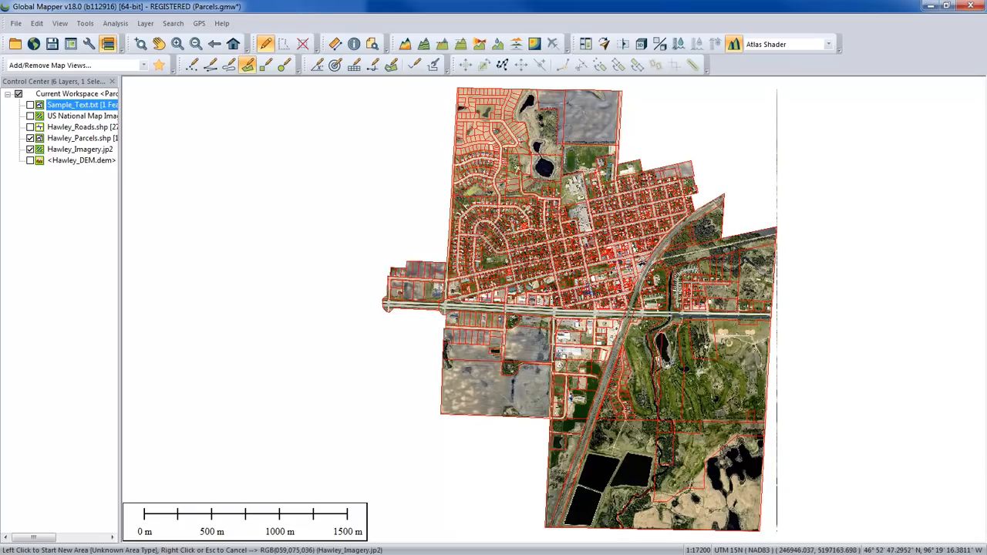
scroll(549, 289, up, 2)
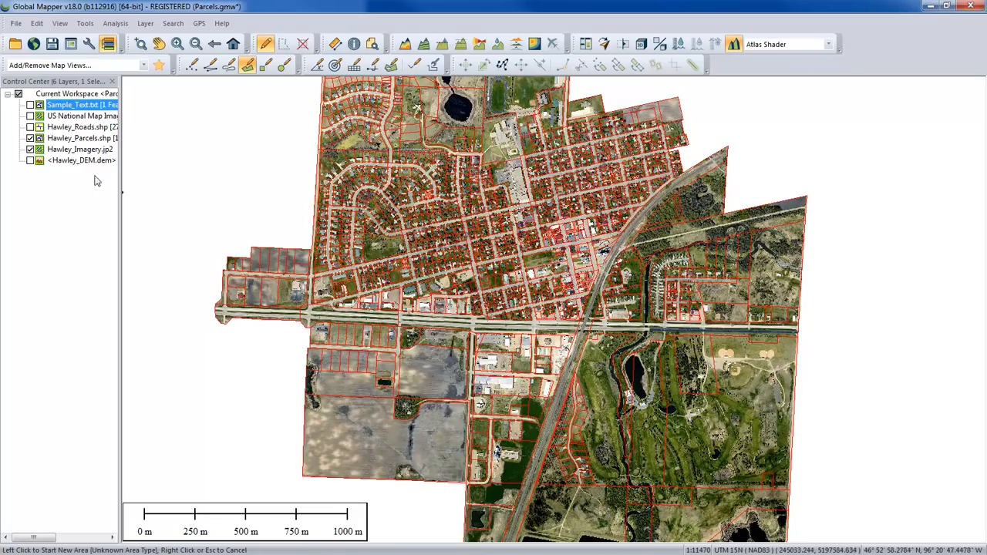
click(30, 150)
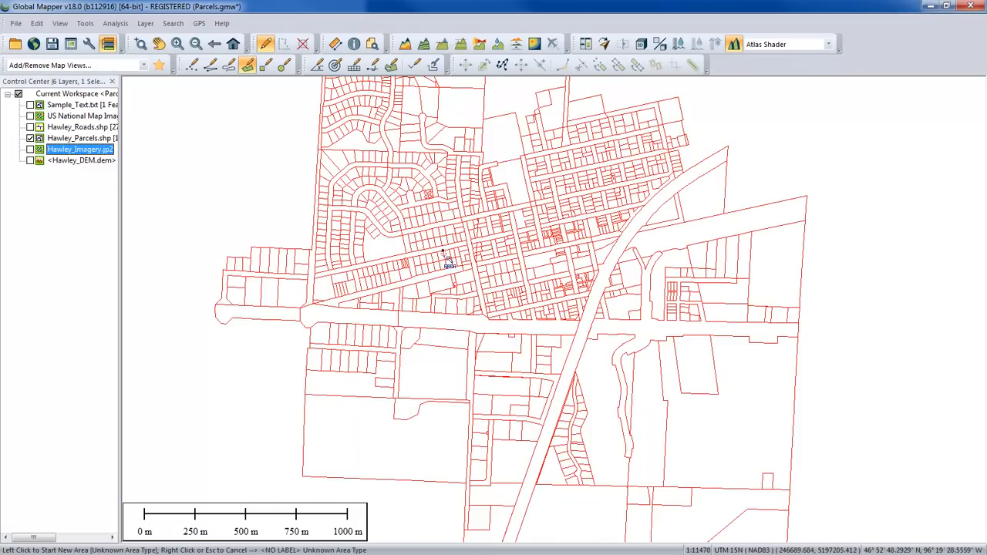
- Examine the layer-level options for Hawley_Parcels.shp, including Export Layer(s) to New File, without applying any
click(66, 141)
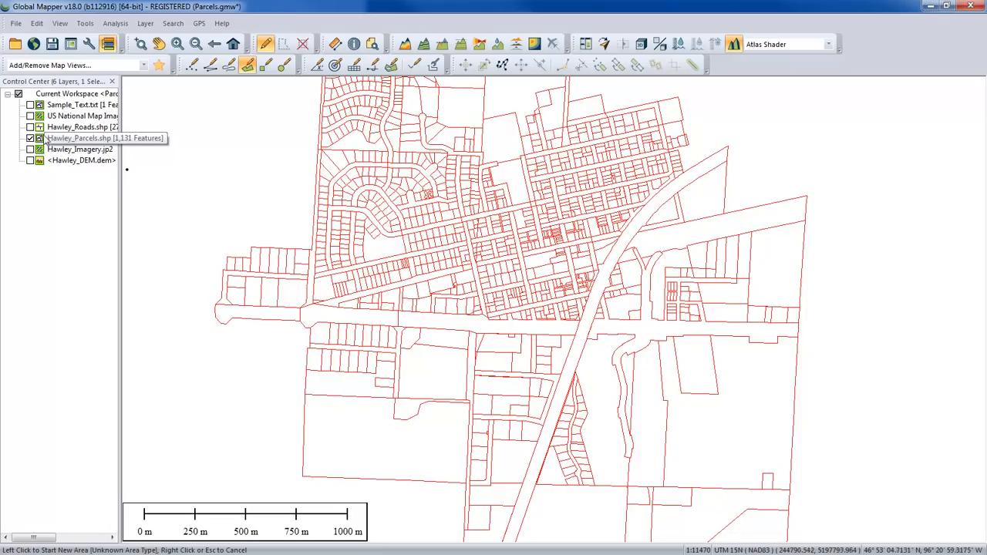
click(65, 140)
right_click(97, 142)
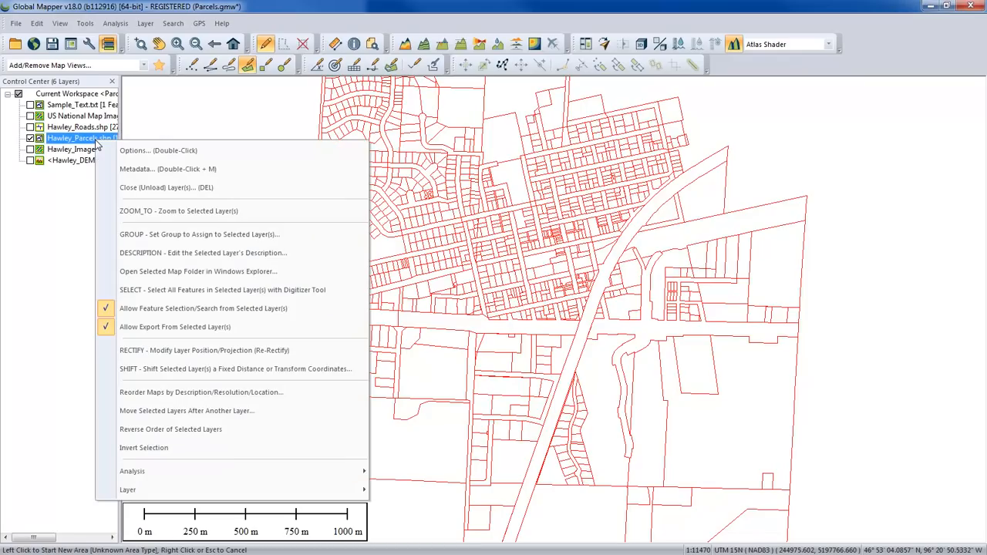
mouse_move(251, 490)
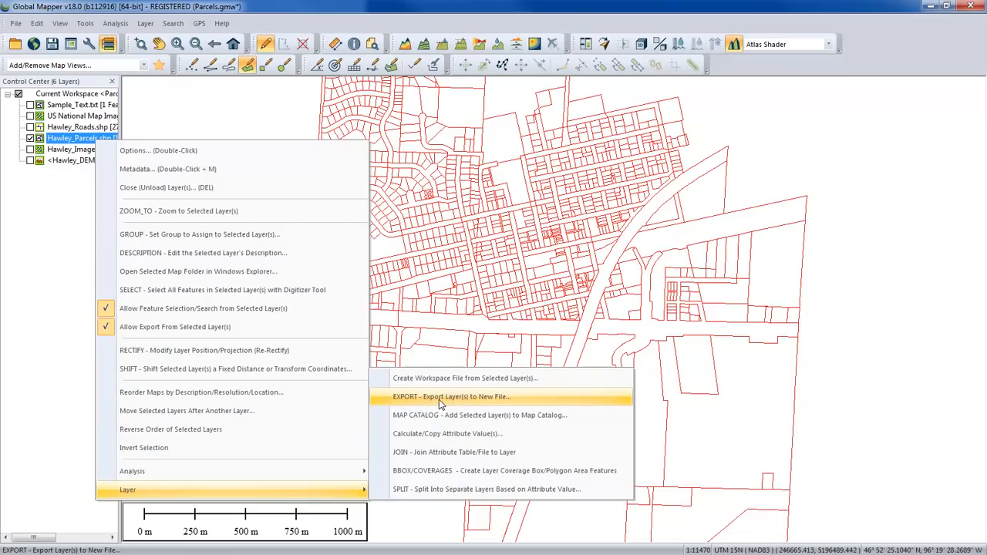
key(Escape)
key(Escape)
key(Escape)
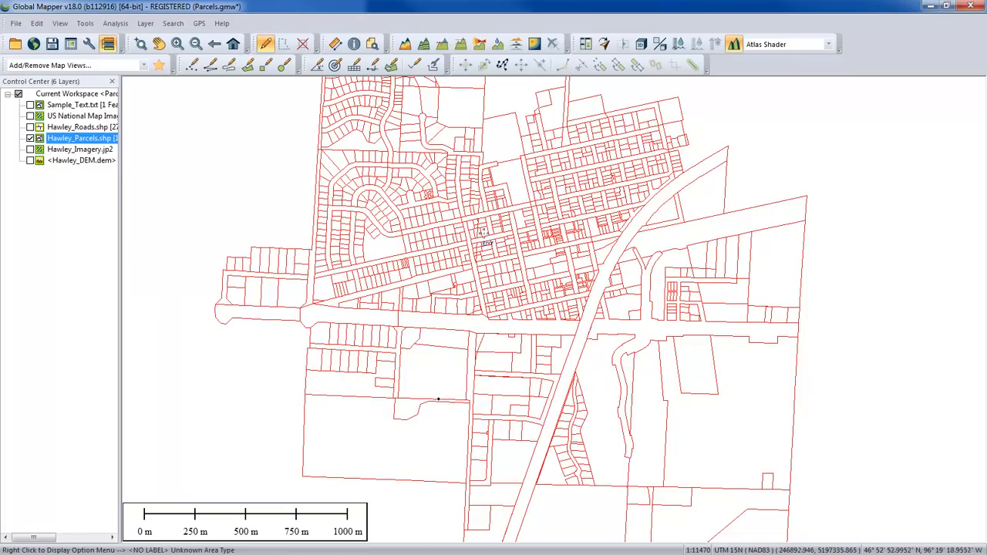
- Start a vector export of the displayed parcels and choose DXF as the export format
click(79, 140)
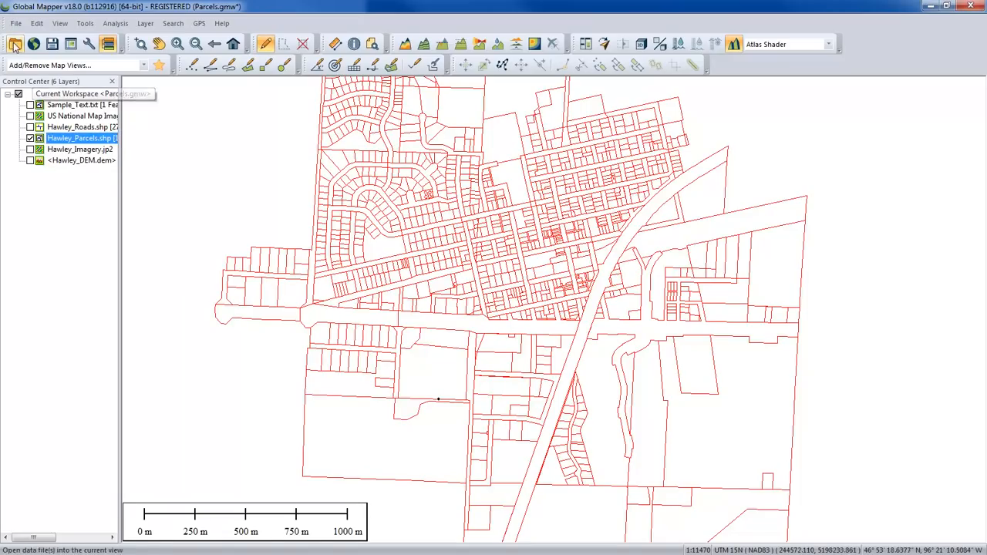
click(16, 23)
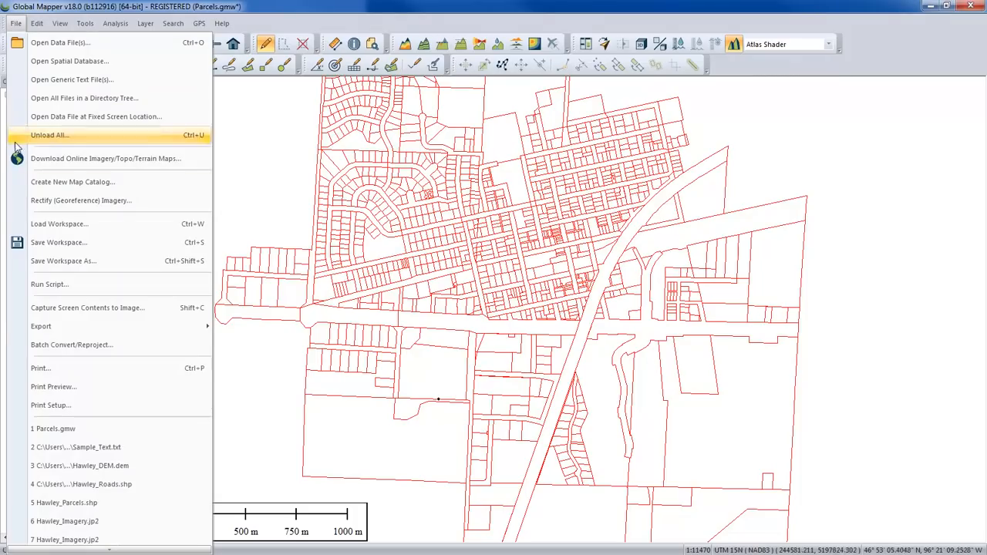
mouse_move(77, 332)
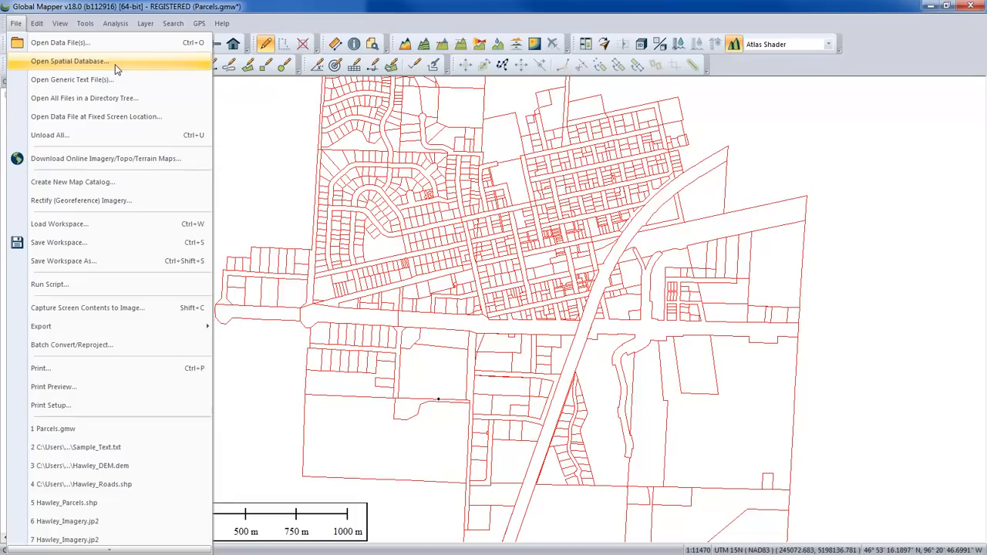
mouse_move(143, 332)
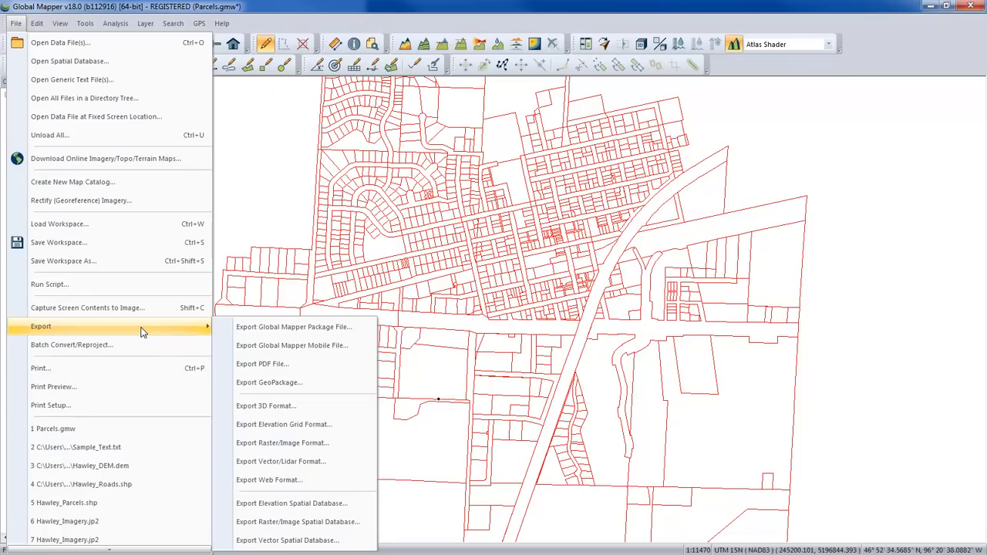
click(285, 461)
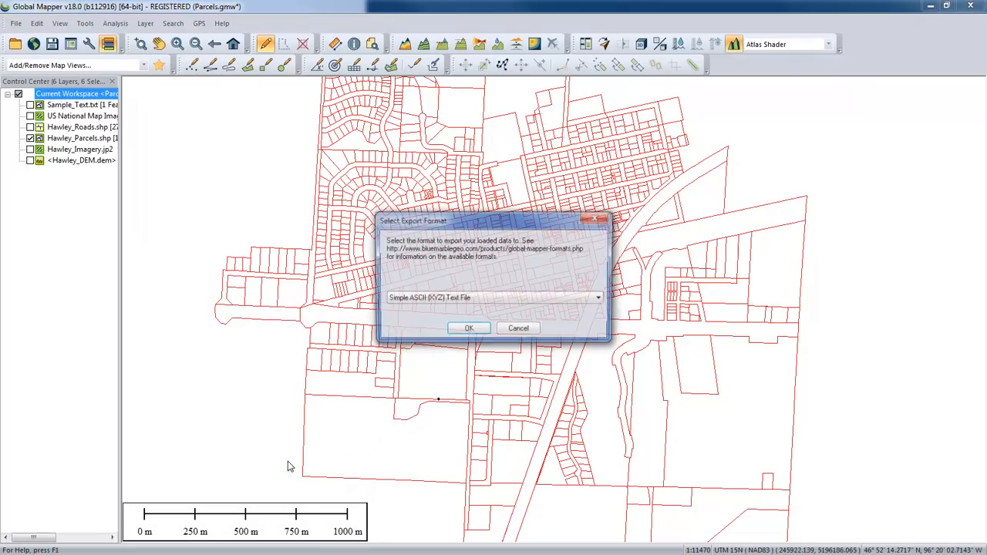
click(539, 299)
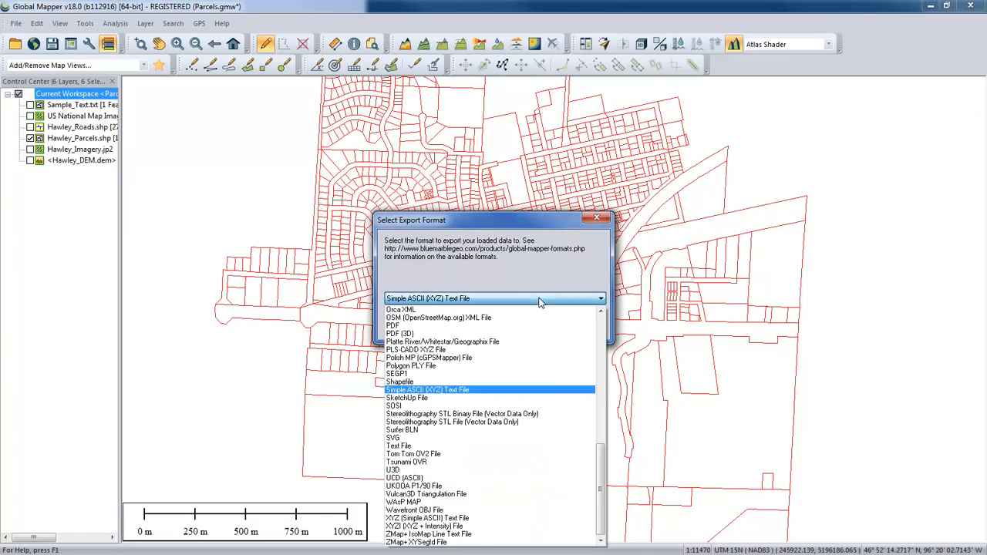
scroll(605, 474, down, 5)
drag(604, 475, 606, 345)
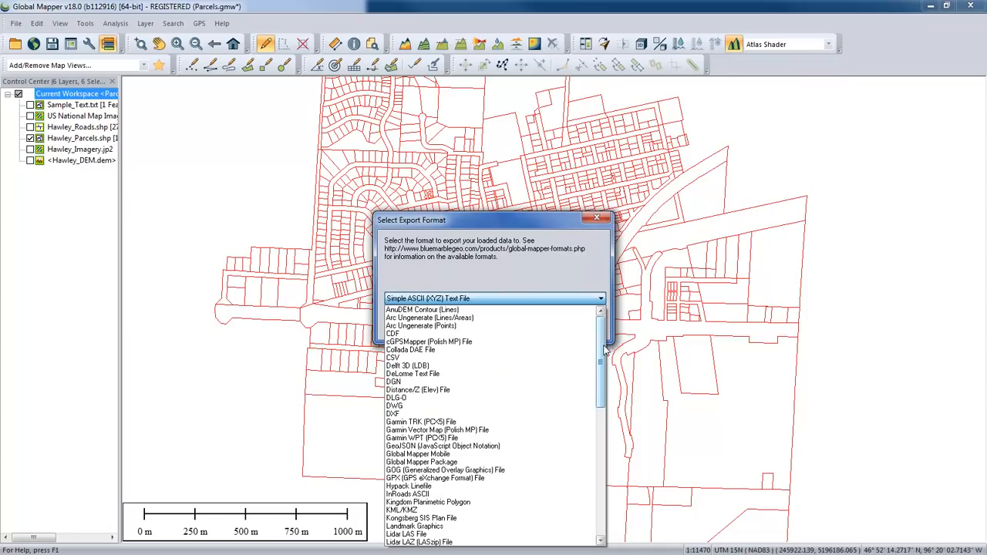
click(500, 414)
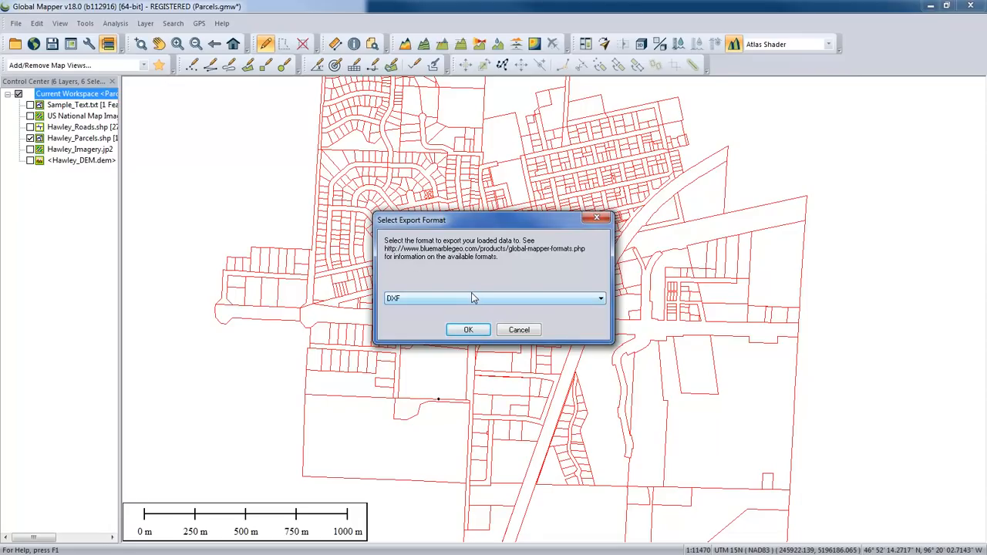
click(477, 330)
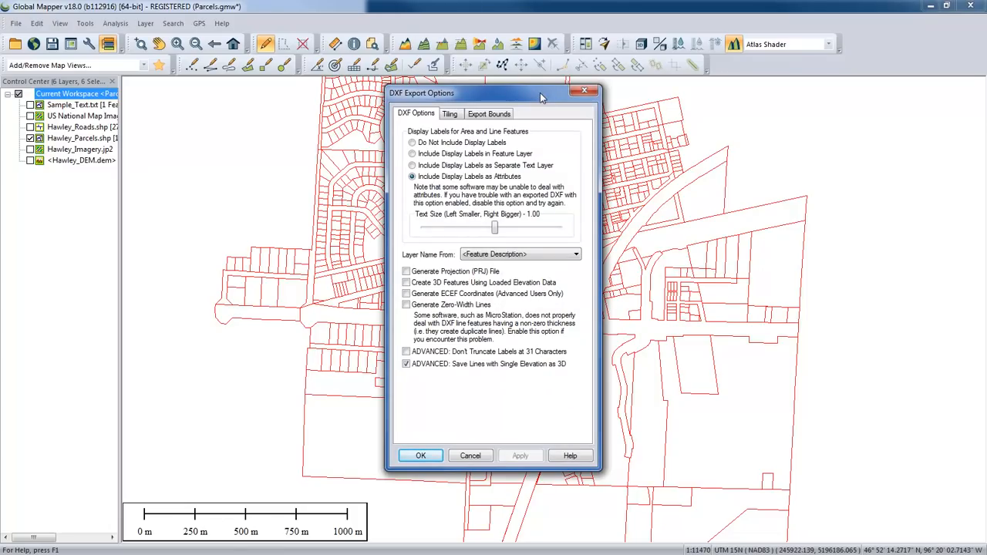
- Examine the DXF tiling and export bounds settings, trying a bounds box over the town centre without applying it
drag(540, 93, 540, 100)
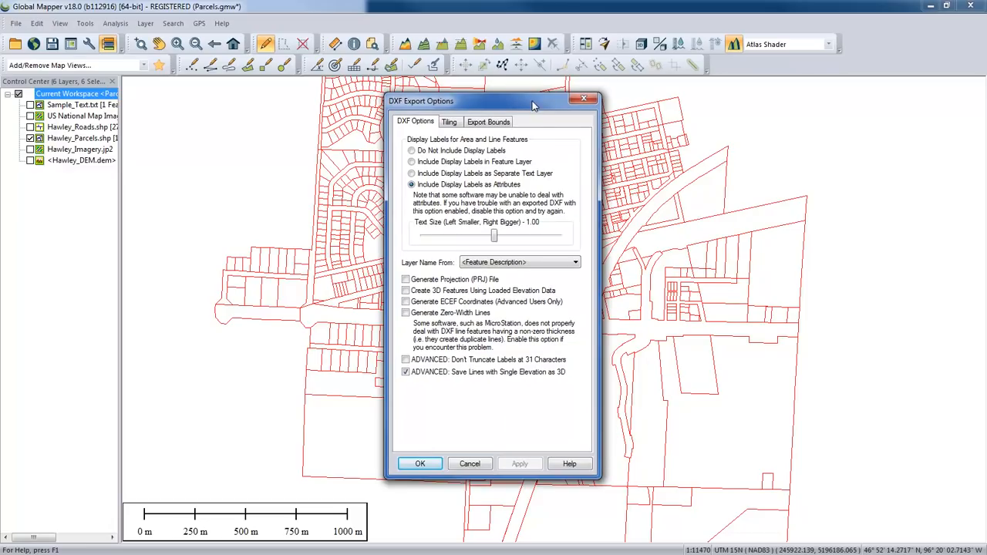
click(452, 124)
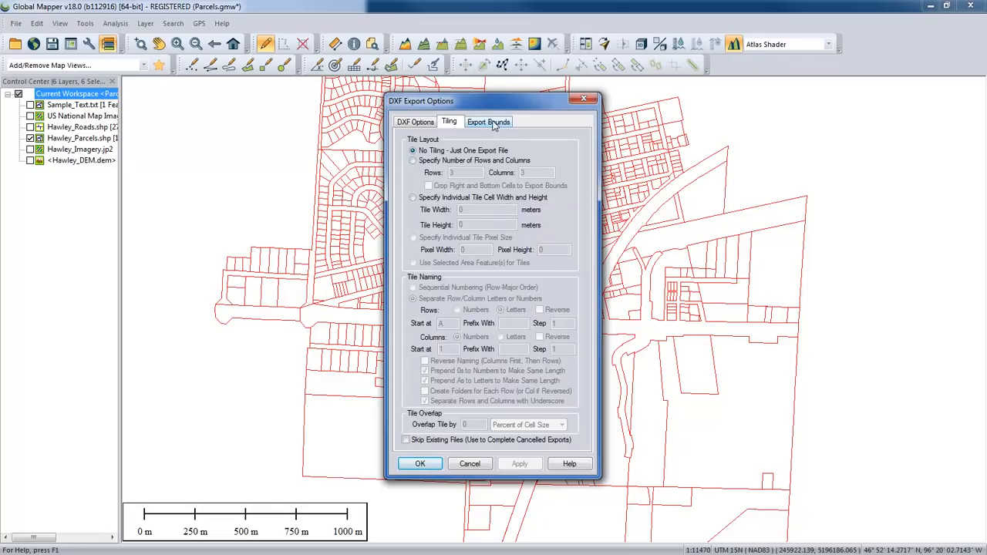
click(490, 124)
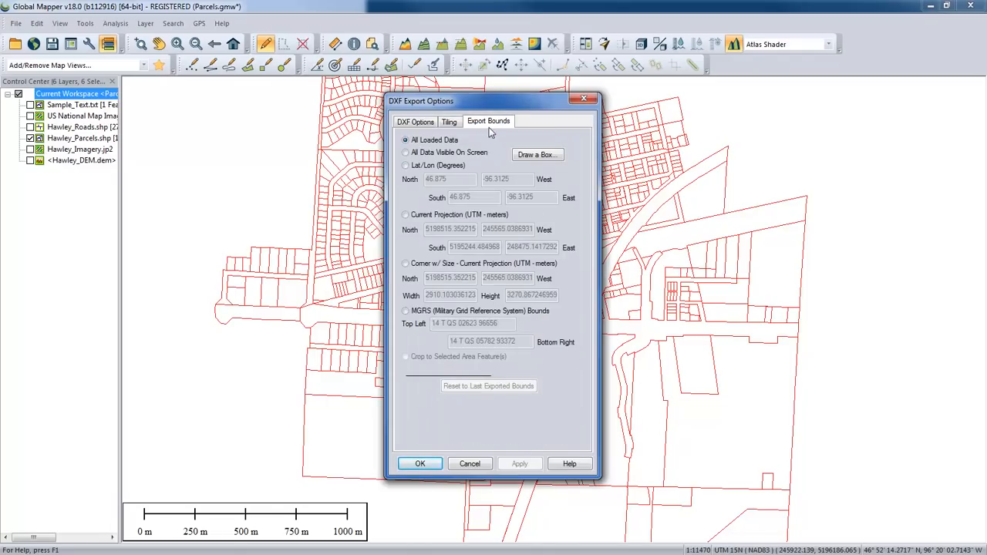
click(544, 156)
drag(441, 251, 505, 316)
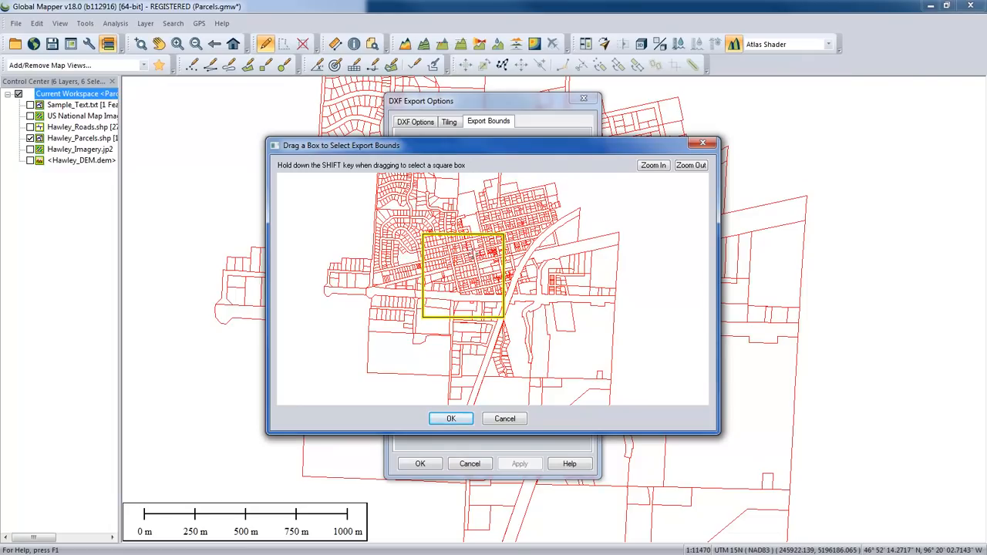
click(506, 419)
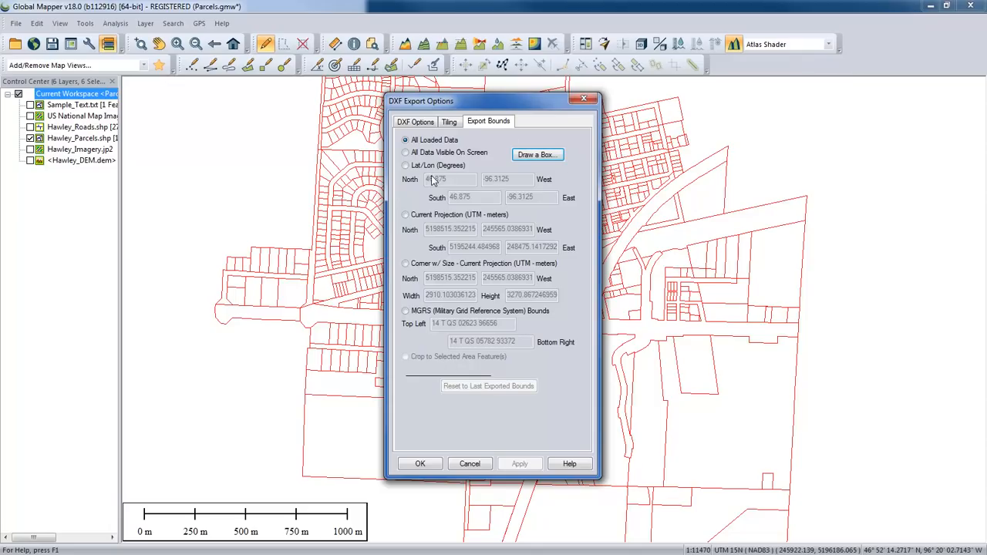
- Accept the default DXF options and export the parcels to a DXF file named Test on the Desktop
click(427, 127)
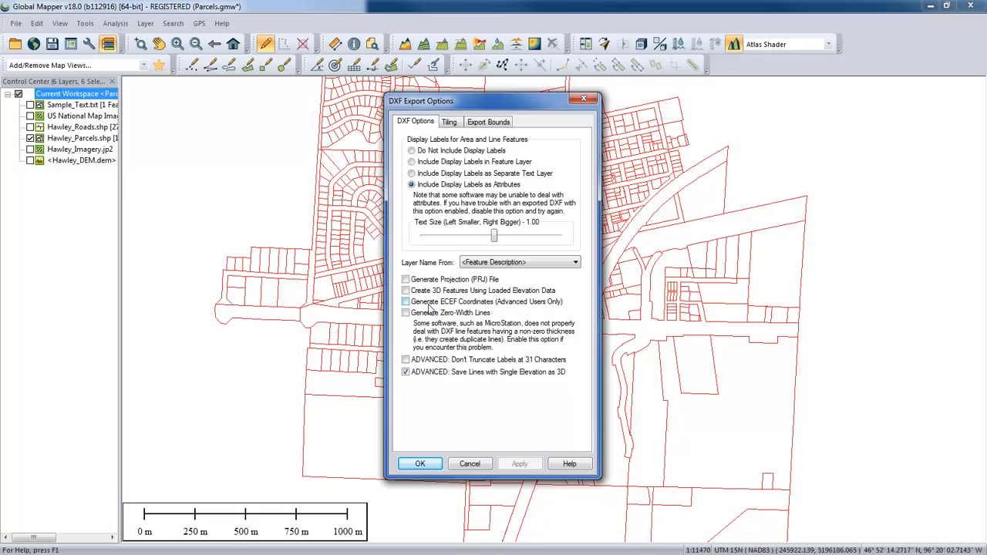
click(423, 465)
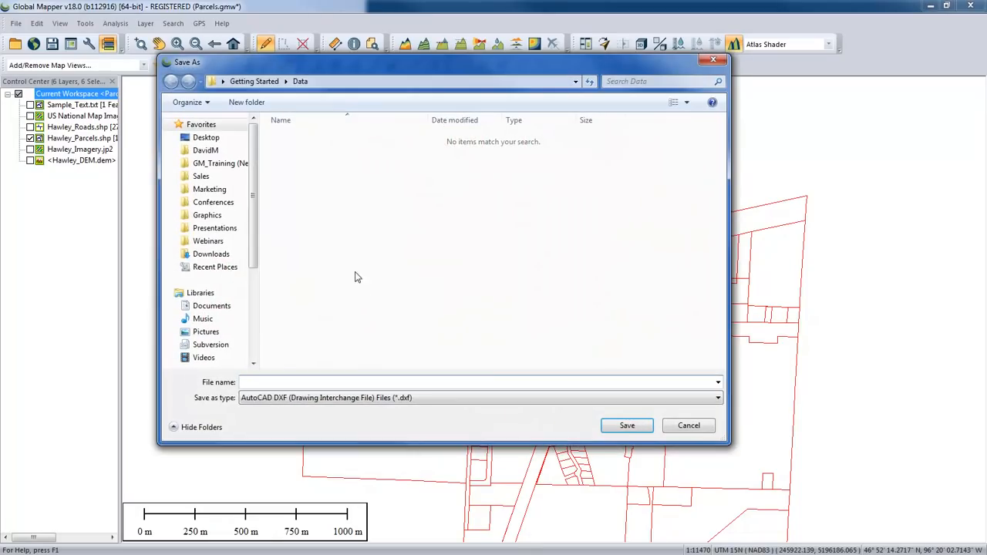
click(214, 143)
click(263, 383)
text(Test)
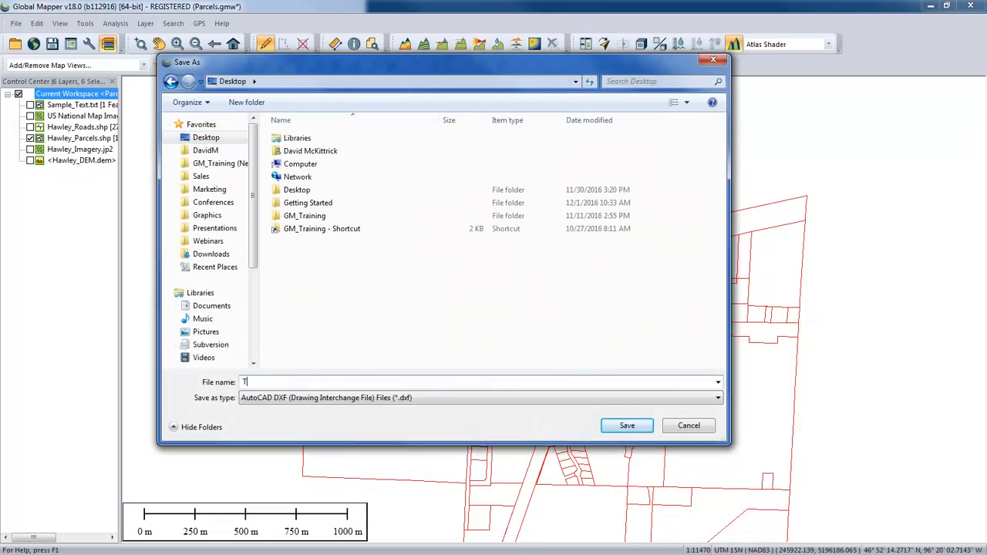
click(628, 426)
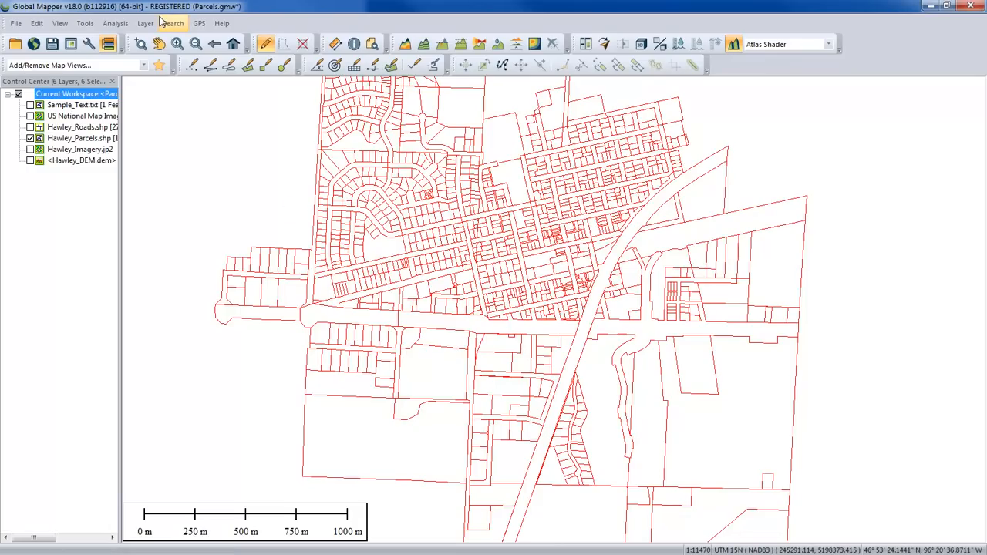
- Show the Hawley_Imagery.jp2 layer beneath the parcels
click(15, 24)
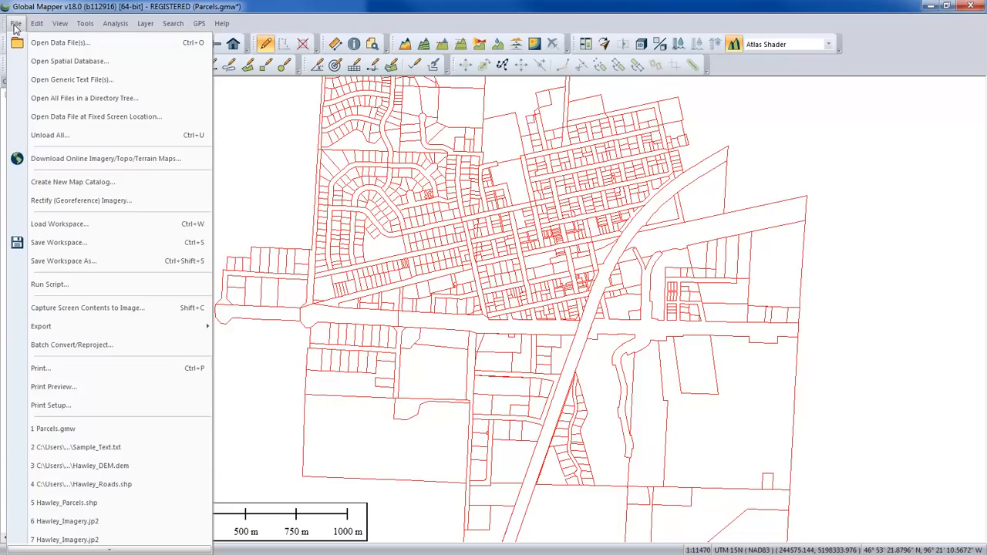
click(92, 310)
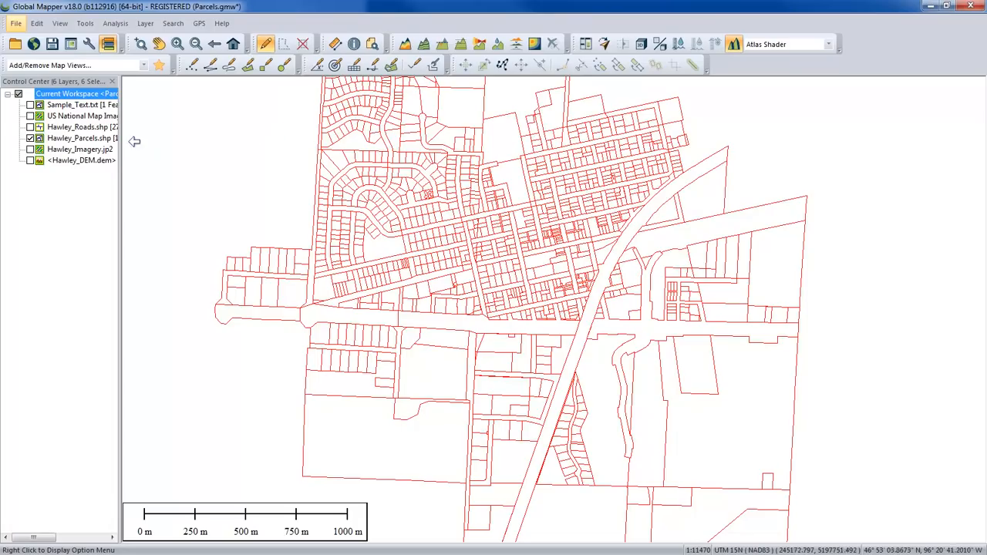
click(30, 149)
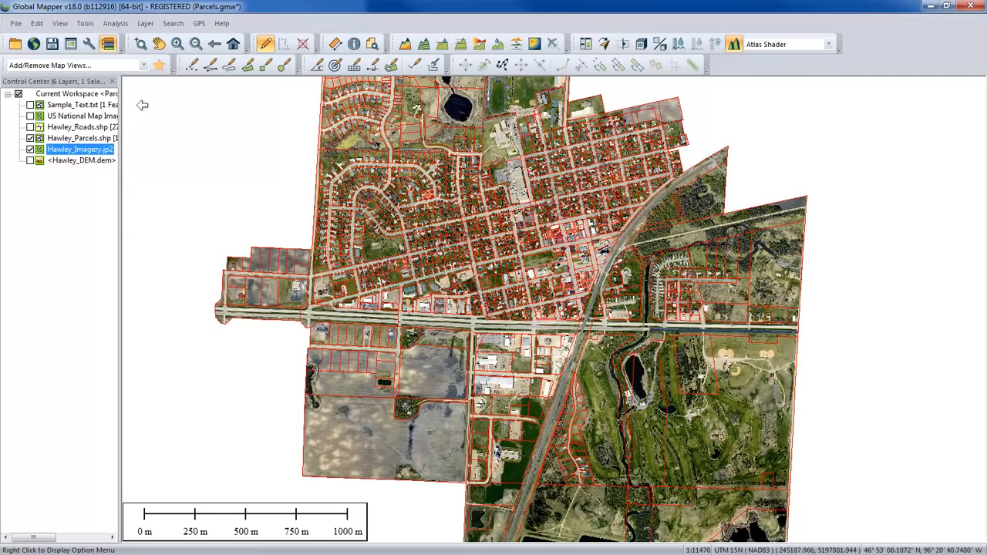
- Examine the available export types, including Global Mapper Package File and PDF File, without starting an export
click(16, 25)
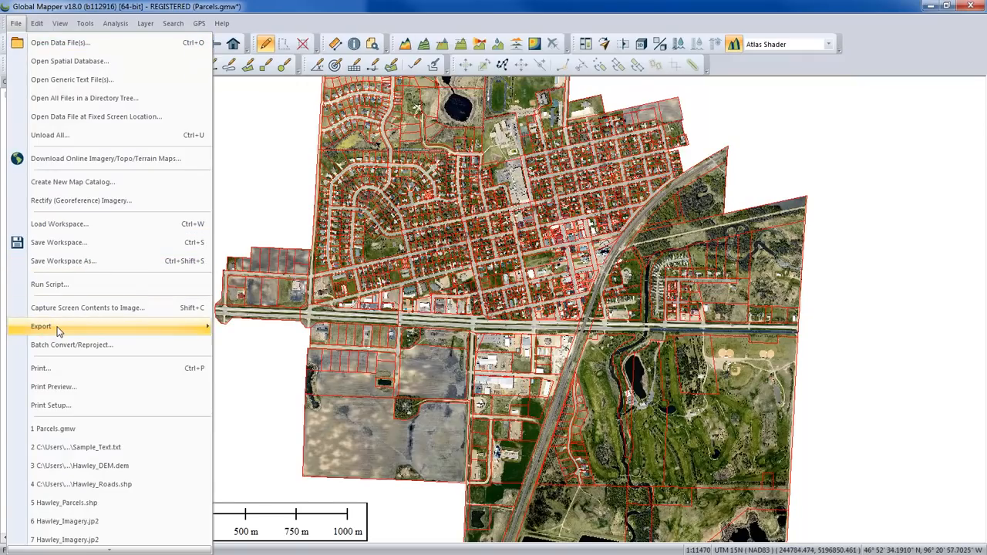
mouse_move(58, 332)
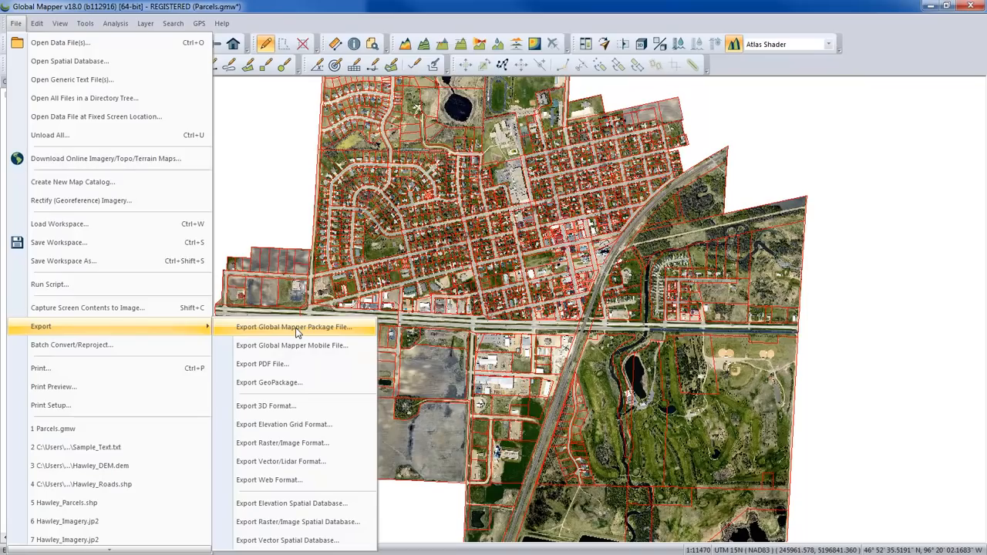
click(319, 33)
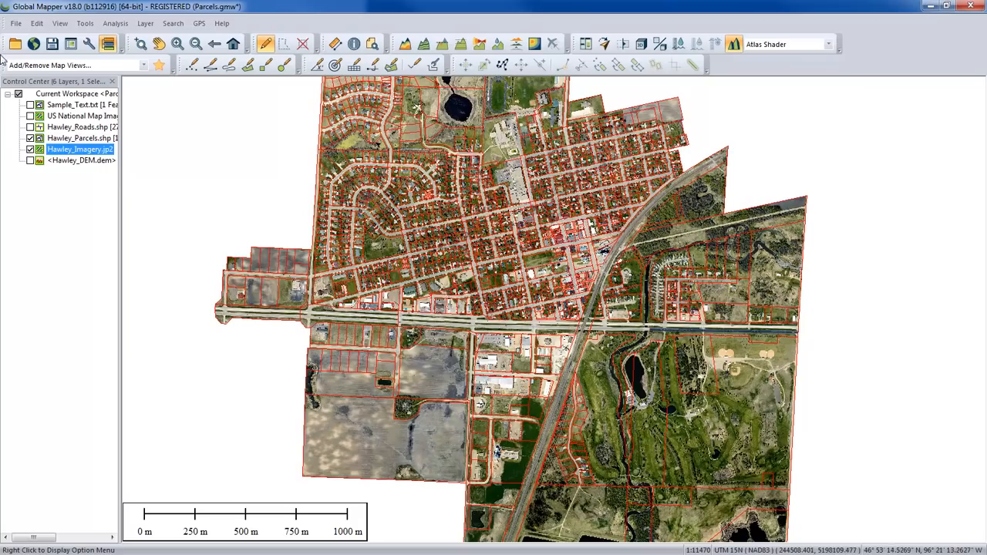
click(15, 23)
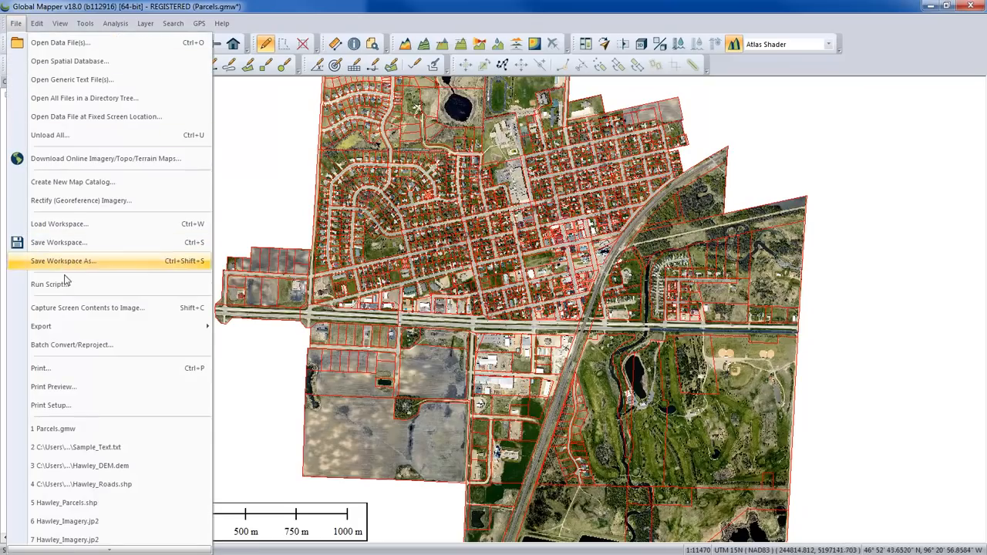
mouse_move(90, 328)
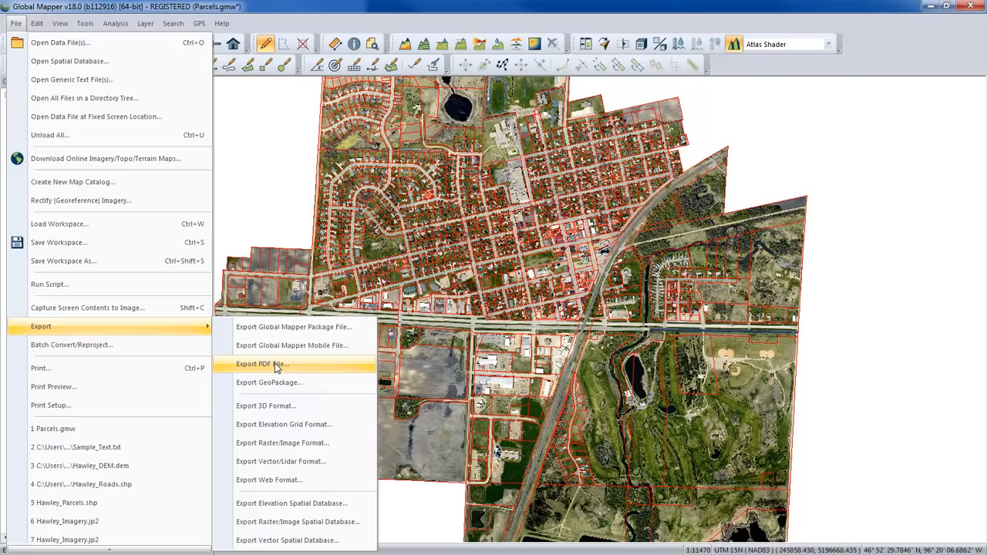
key(Escape)
key(Escape)
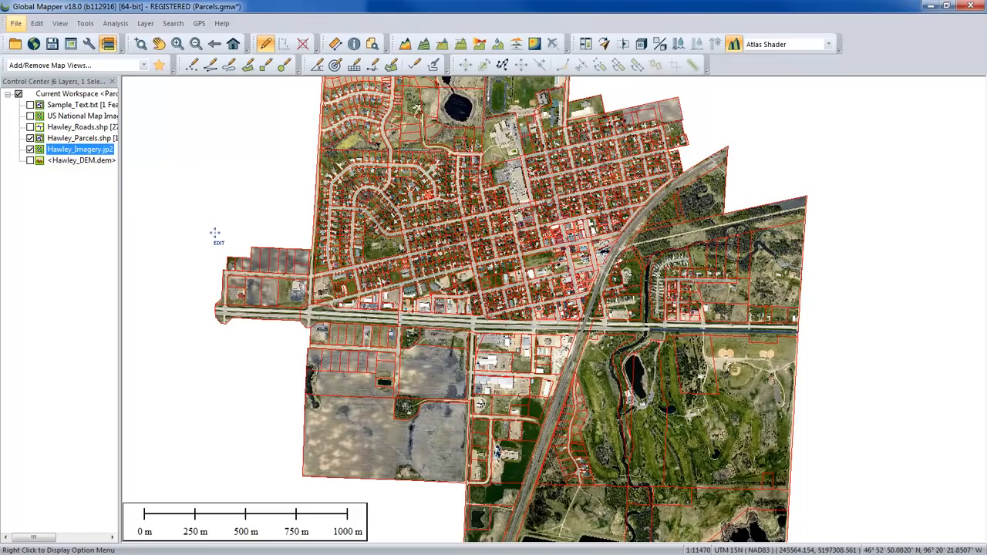
- Create a new map layout on Letter (8.5 in x 11 in) portrait paper, using the current map bounds
click(71, 45)
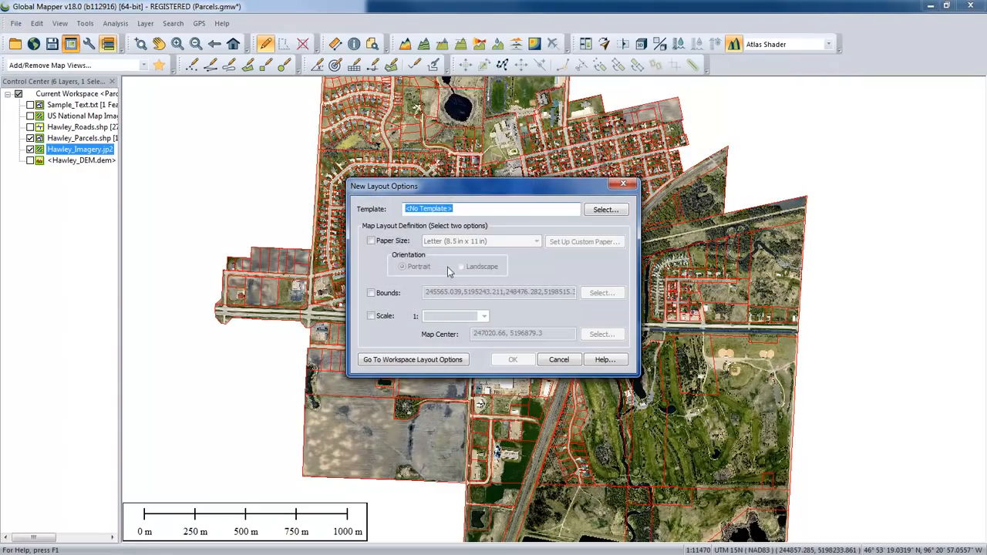
click(372, 242)
click(372, 241)
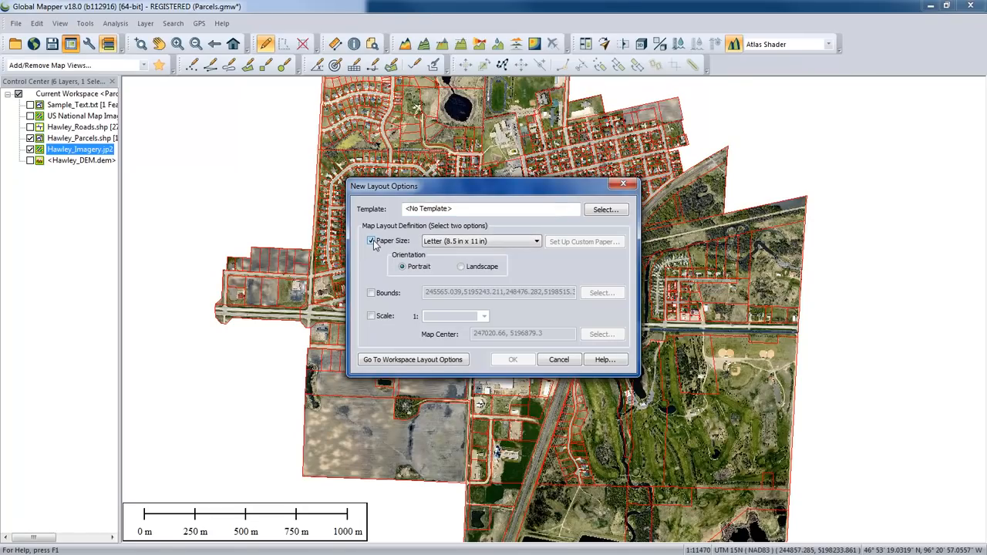
click(372, 294)
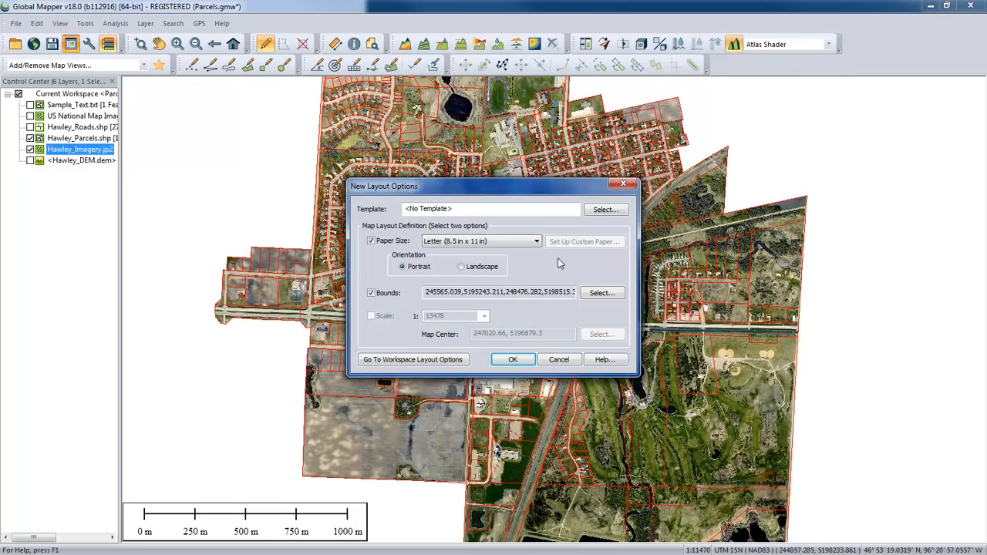
click(511, 362)
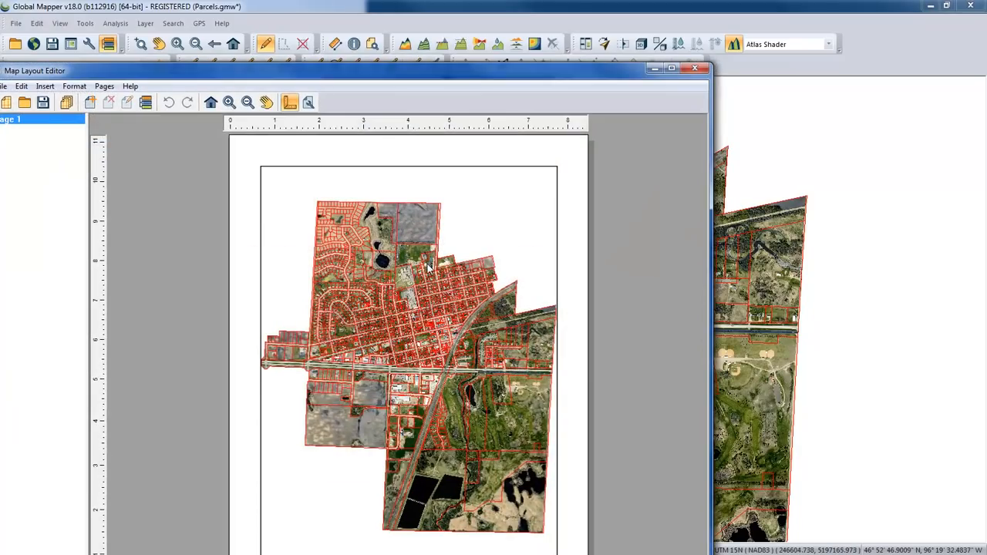
drag(426, 71, 498, 51)
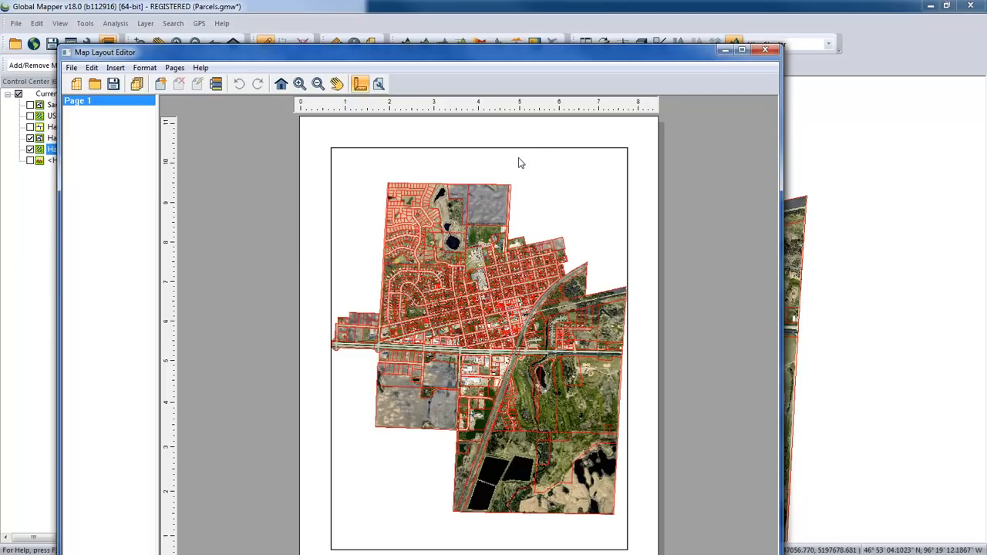
- Start a new text element reading "Parcels" in the map layout and format it as Verdana Bold, size 22
right_click(368, 174)
mouse_move(409, 181)
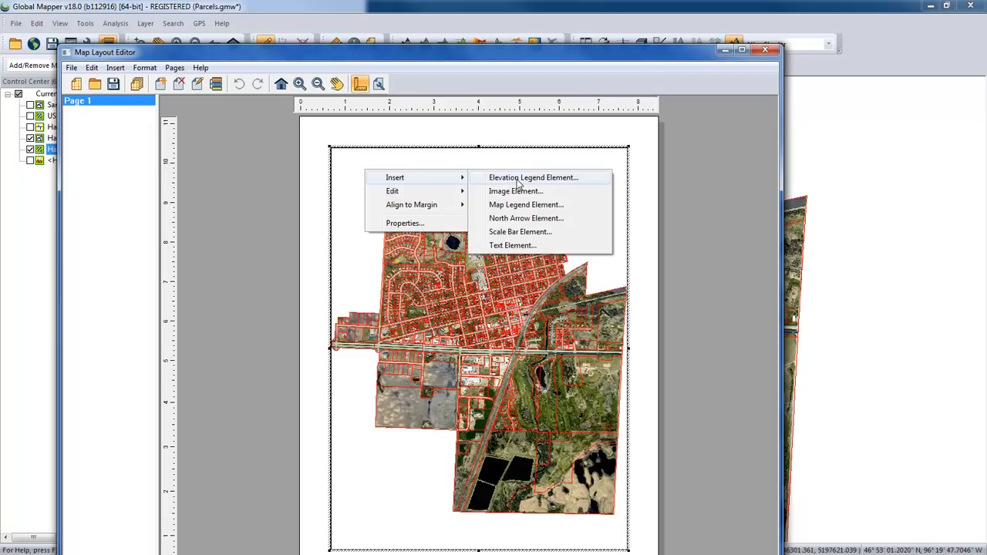
click(513, 247)
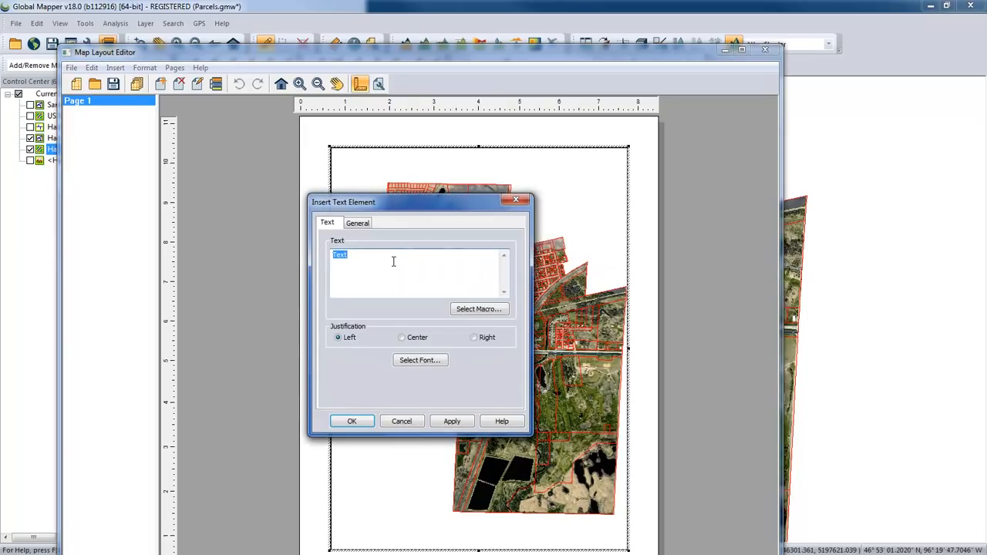
text(Parcels)
click(435, 361)
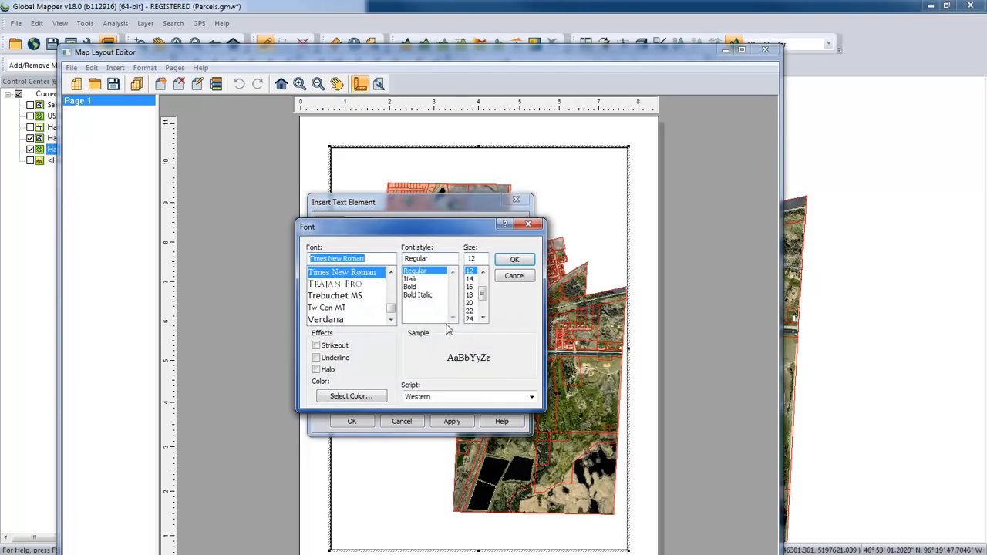
click(471, 311)
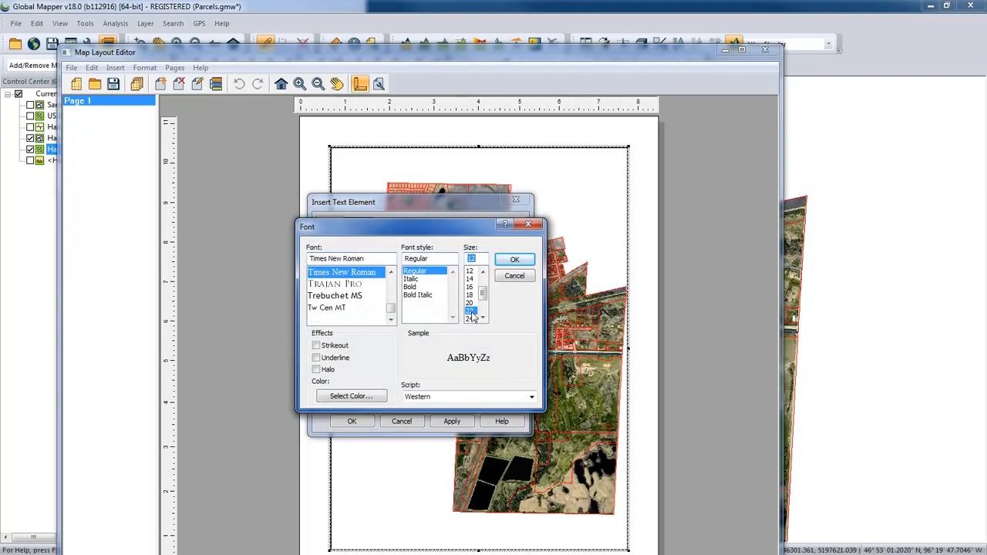
click(332, 319)
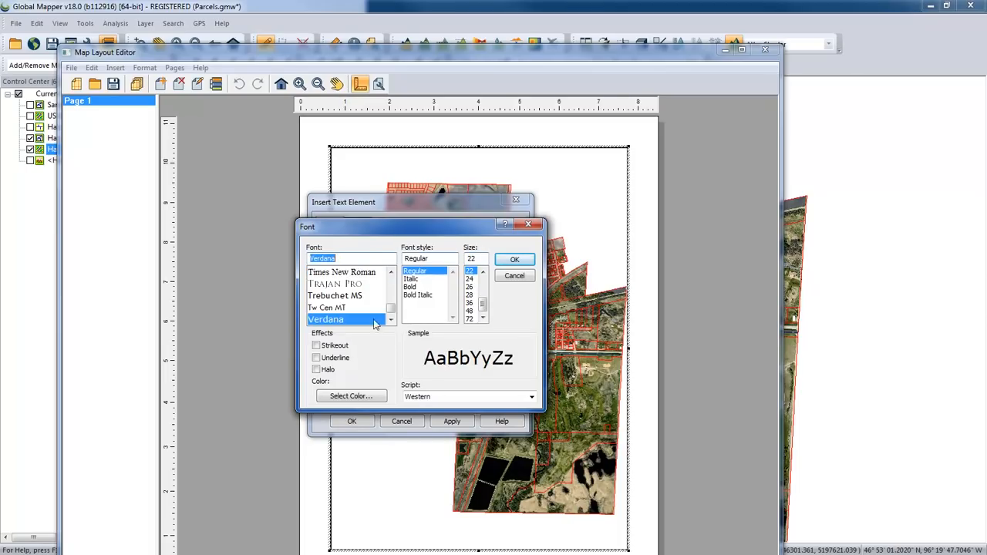
click(410, 287)
click(514, 260)
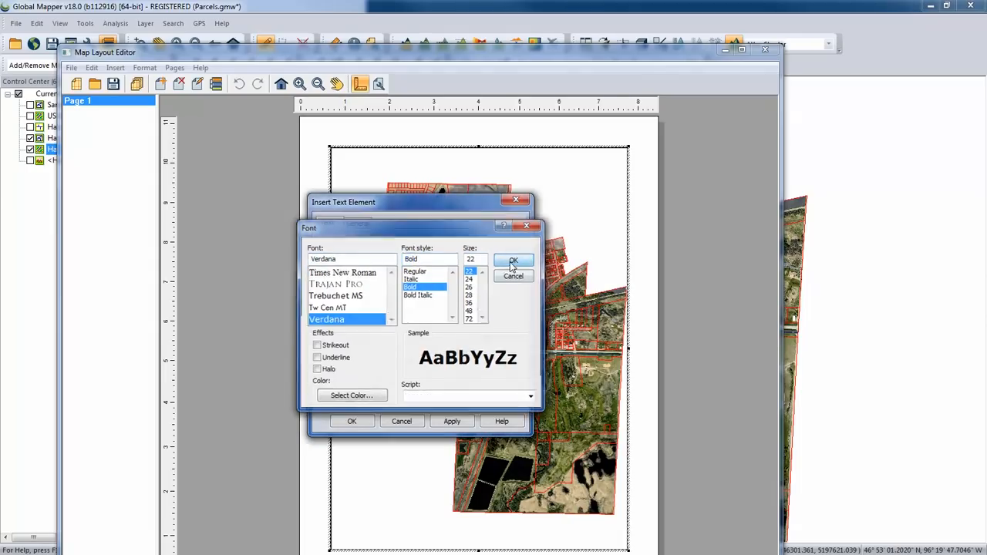
- Turn off the text element's frame, insert it and place the title in the empty upper-right area of the map frame
click(358, 226)
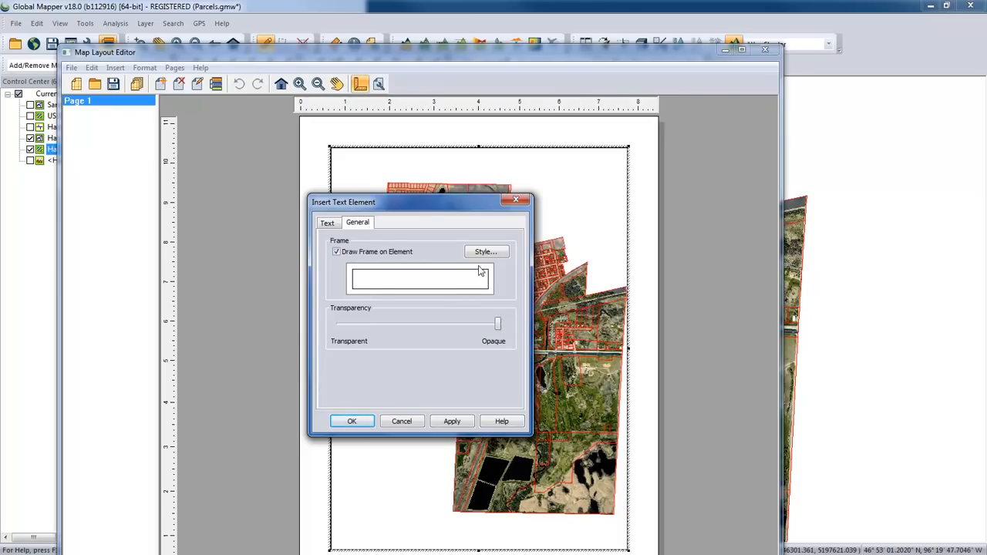
click(337, 253)
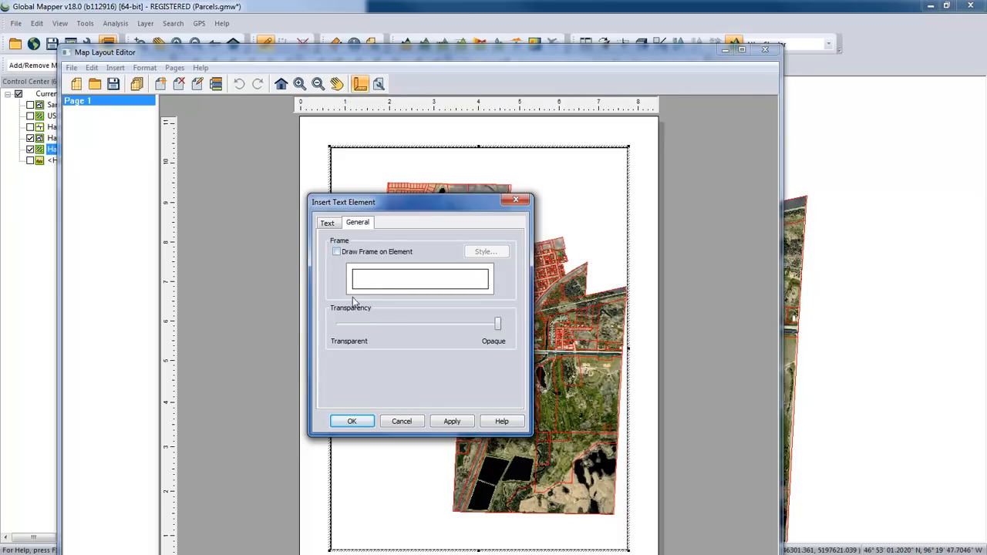
click(356, 421)
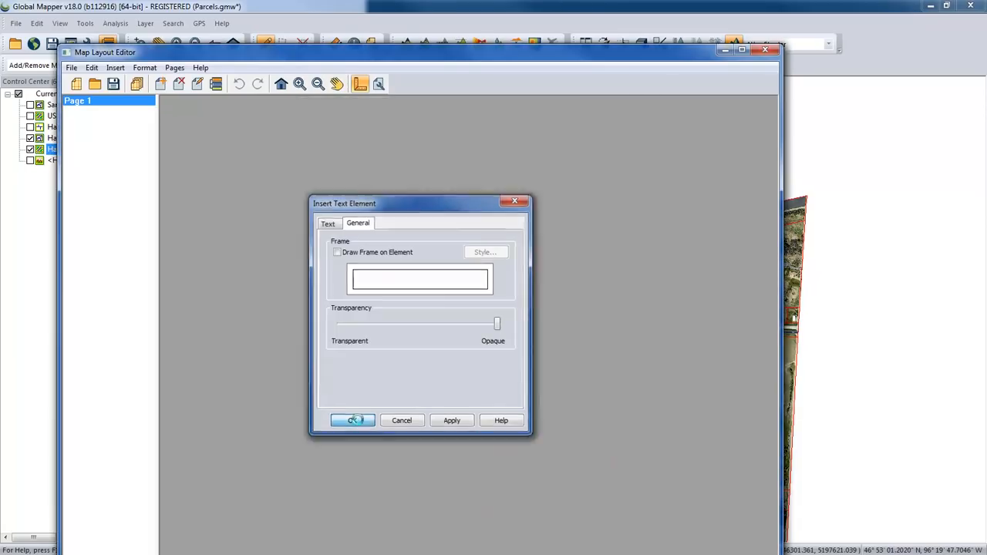
drag(401, 176, 570, 173)
click(582, 212)
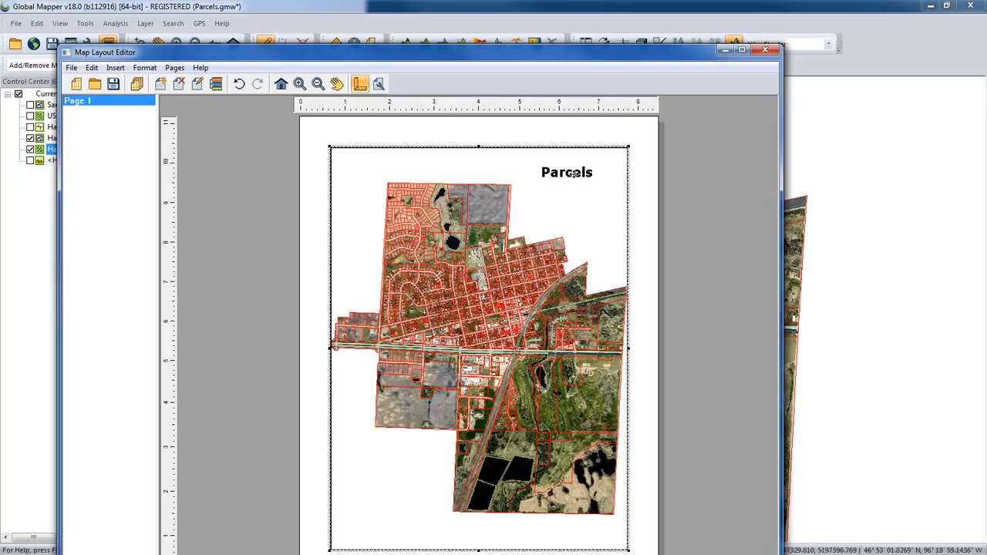
- Examine the options offered for the Parcels title, such as Align to Margin and Properties, without applying any
click(574, 174)
right_click(575, 175)
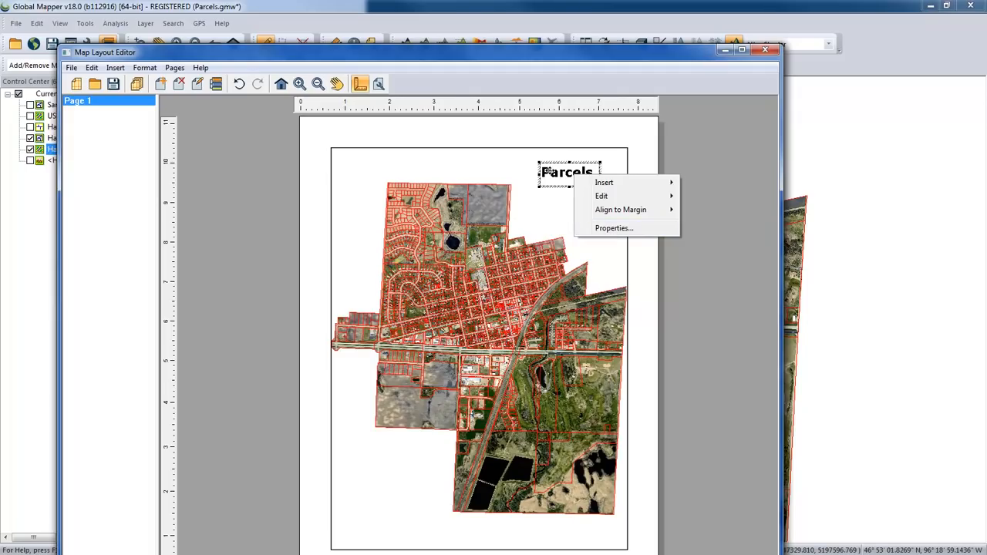
click(652, 145)
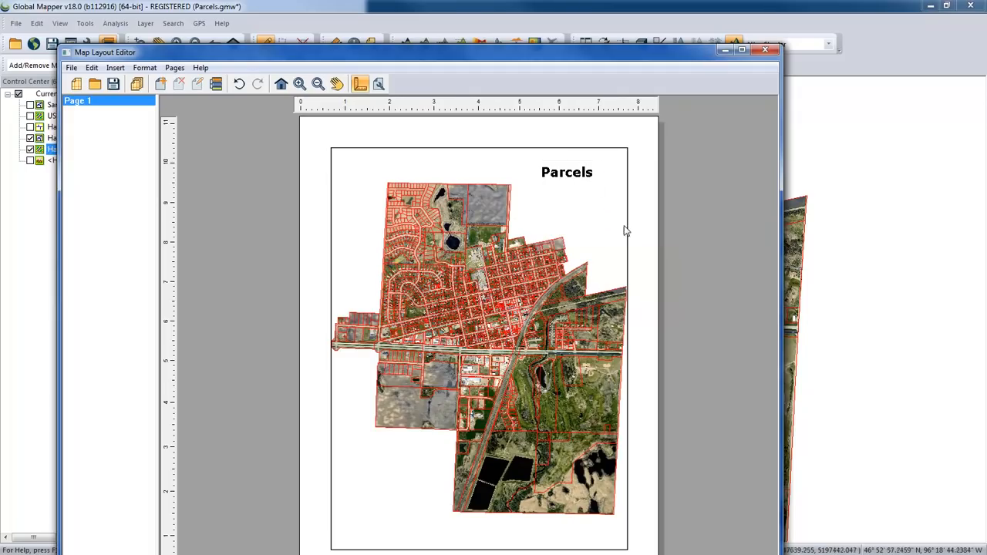
drag(637, 57, 632, 21)
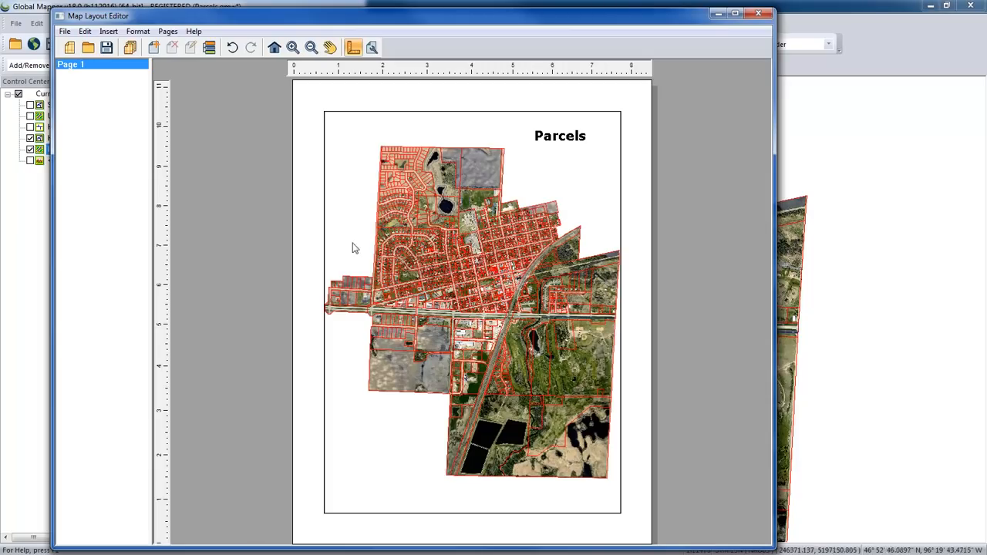
- Review the layout's output options, such as Export to Geospatial PDF, and close the Map Layout Editor
click(64, 33)
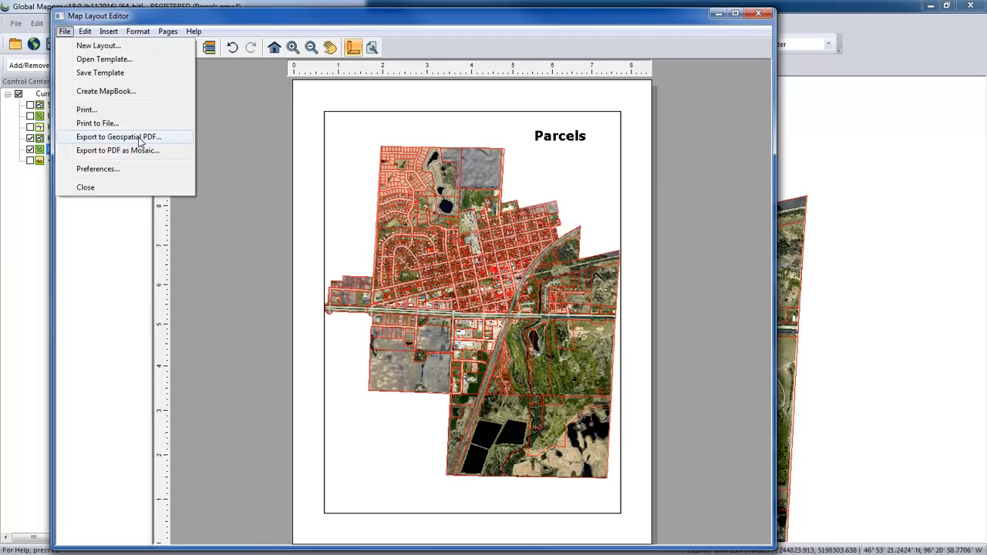
click(295, 22)
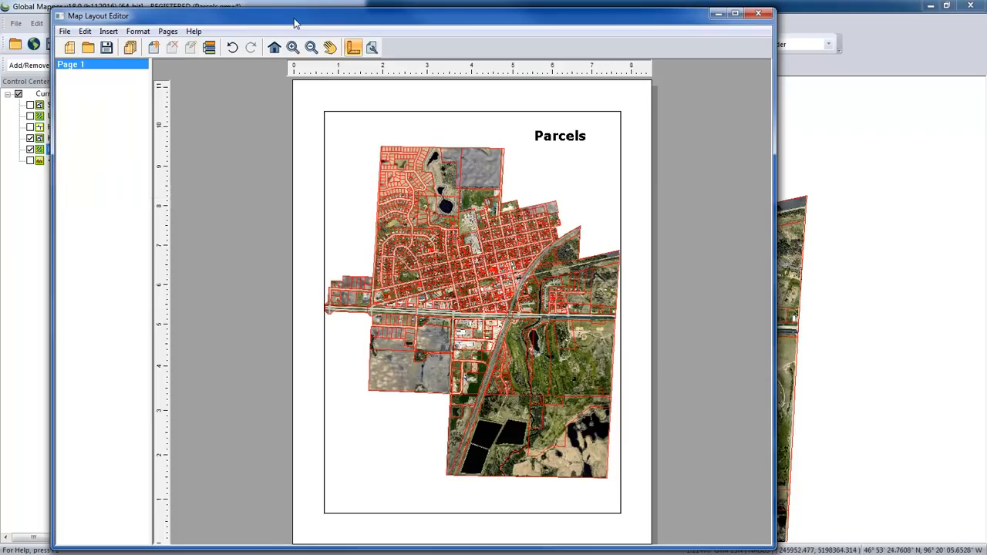
click(758, 15)
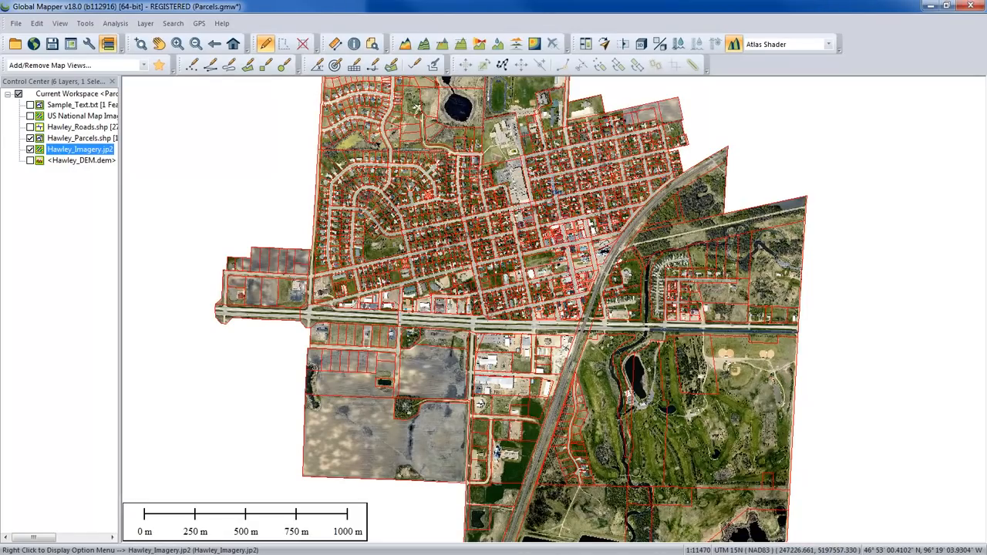